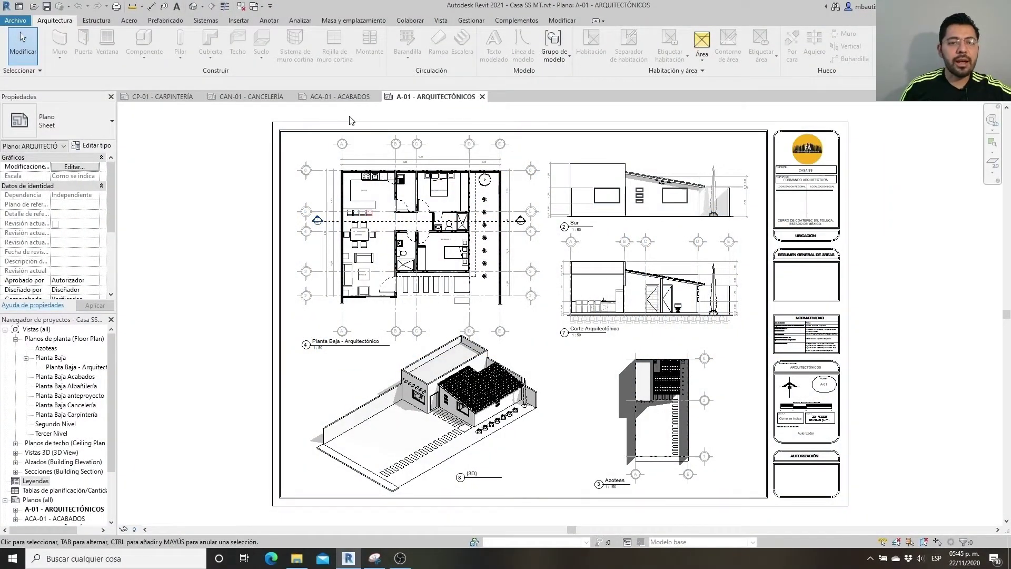
Step: Cycle through the ACA-01 and CAN-01 sheets to reach CP-01 - CARPINTERÍA
left_click(339, 96)
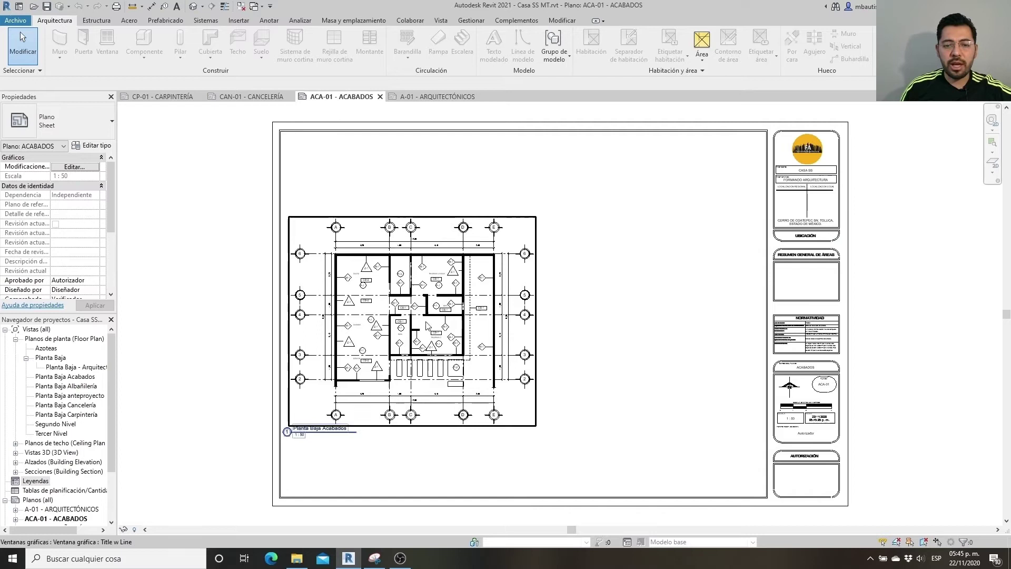
key("ctrl+Tab")
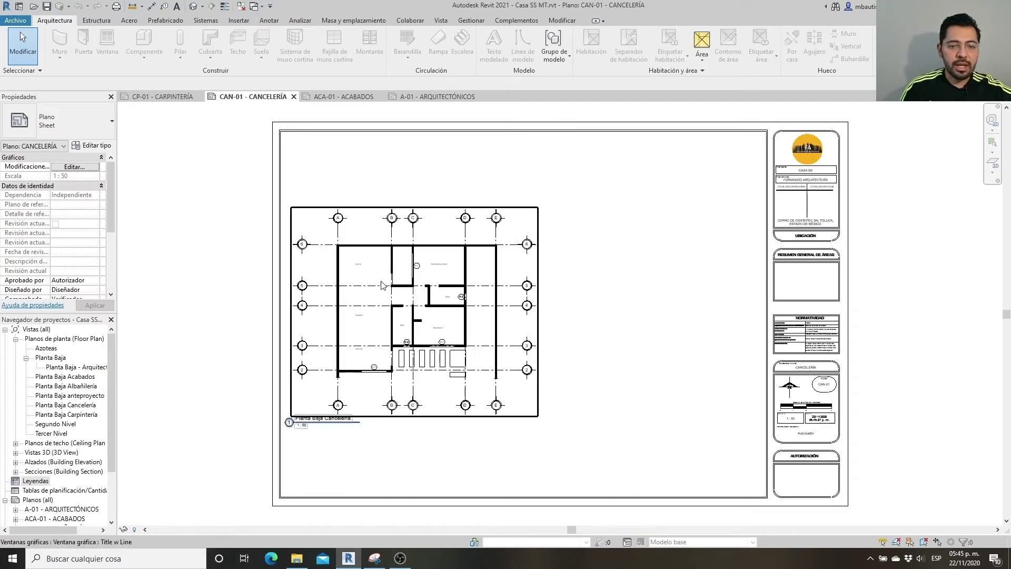
scroll(383, 285, "up", 3)
key("ctrl+Tab")
Step: Zoom in and out on the CP-01 ground-floor plan to inspect its door and closet tags
scroll(420, 291, "up", 2)
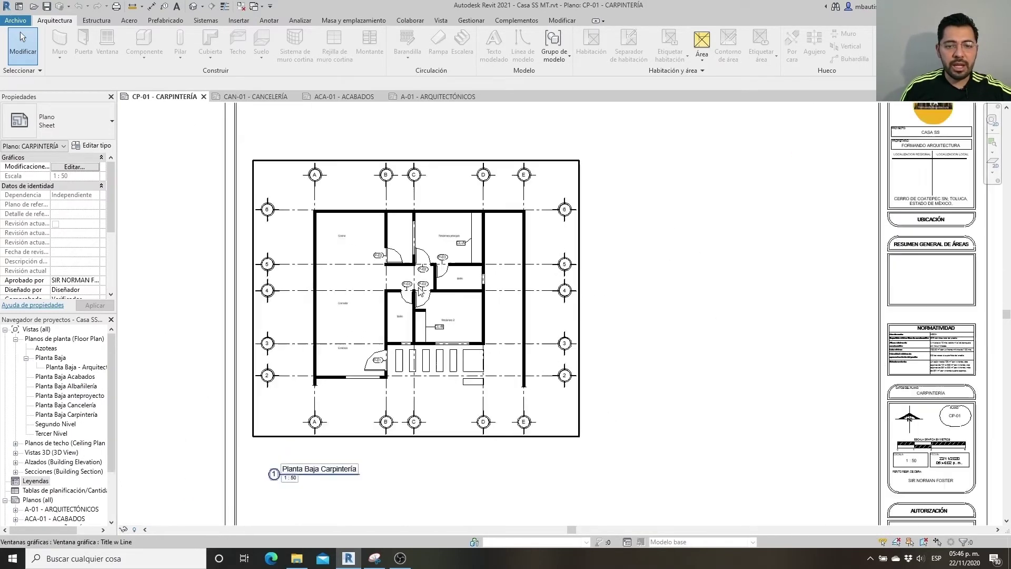
scroll(420, 291, "up", 2)
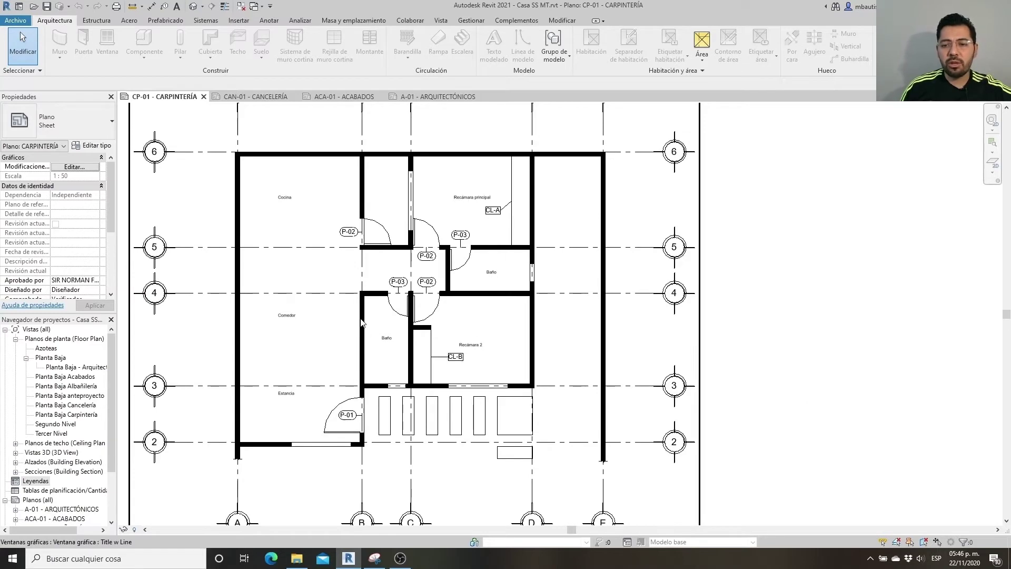
scroll(362, 322, "down", 1)
scroll(364, 324, "down", 1)
scroll(366, 325, "down", 1)
scroll(367, 326, "down", 1)
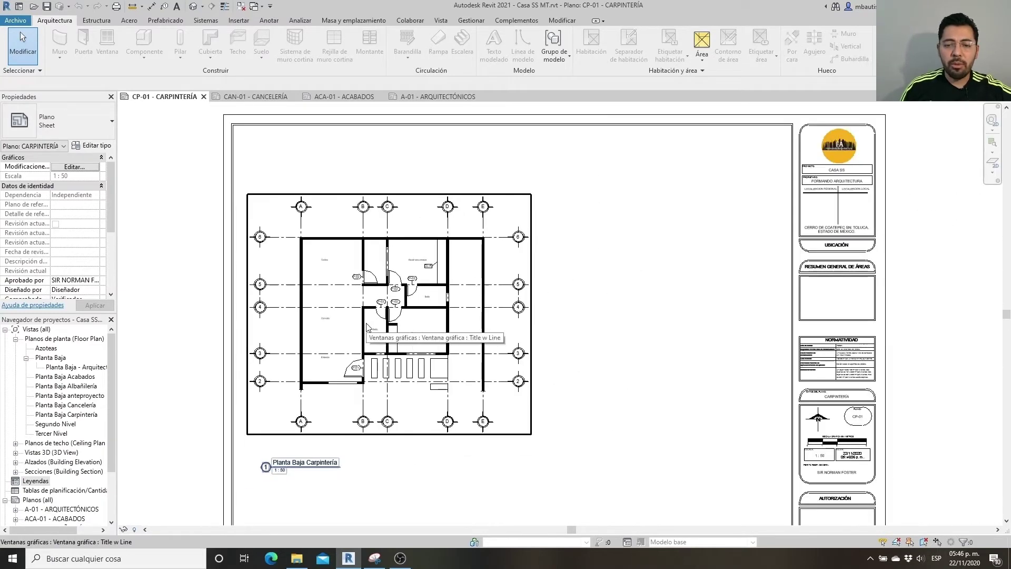
scroll(575, 314, "up", 1)
scroll(491, 327, "up", 1)
scroll(371, 334, "up", 1)
scroll(327, 356, "up", 1)
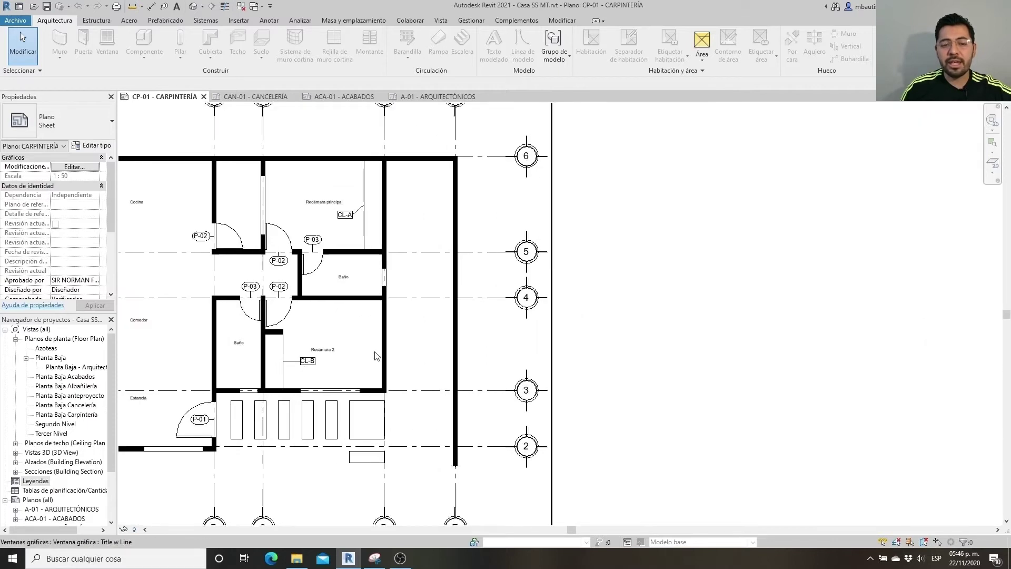
scroll(376, 356, "down", 3)
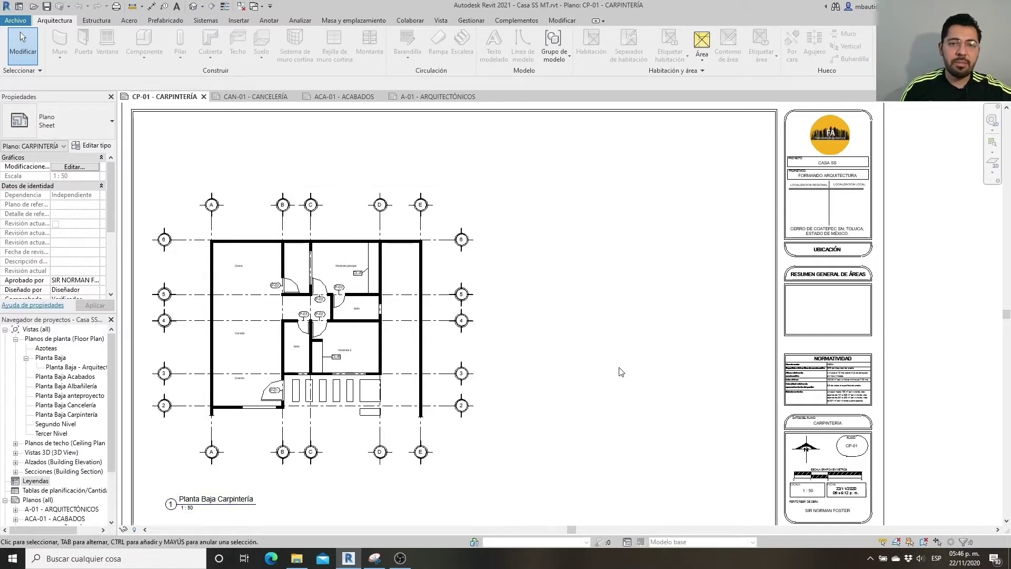
Step: Create the 'Detalles de carpintería' legend at 1:25 scale from Leyendas > Nueva leyenda
left_click(441, 21)
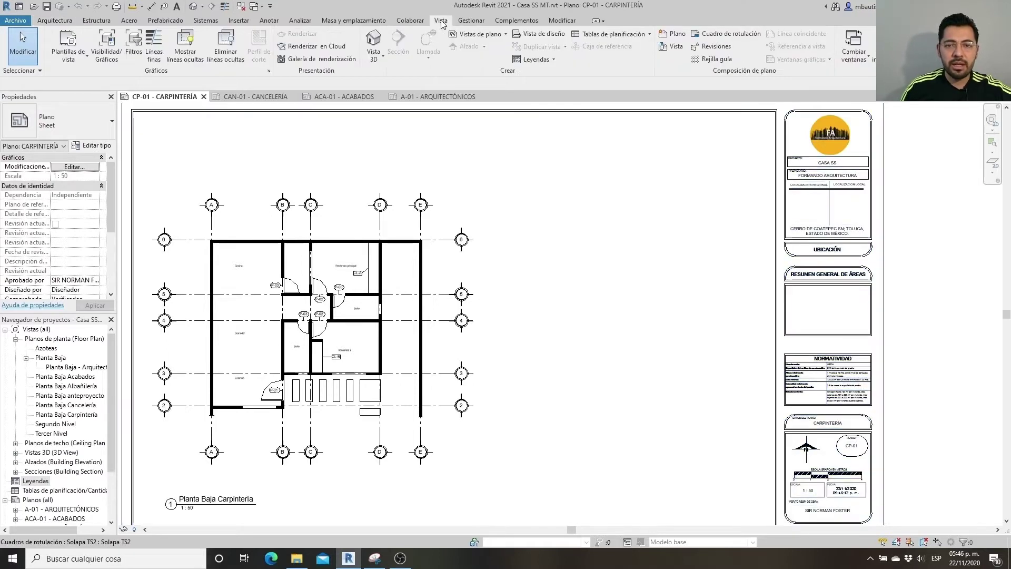
left_click(548, 61)
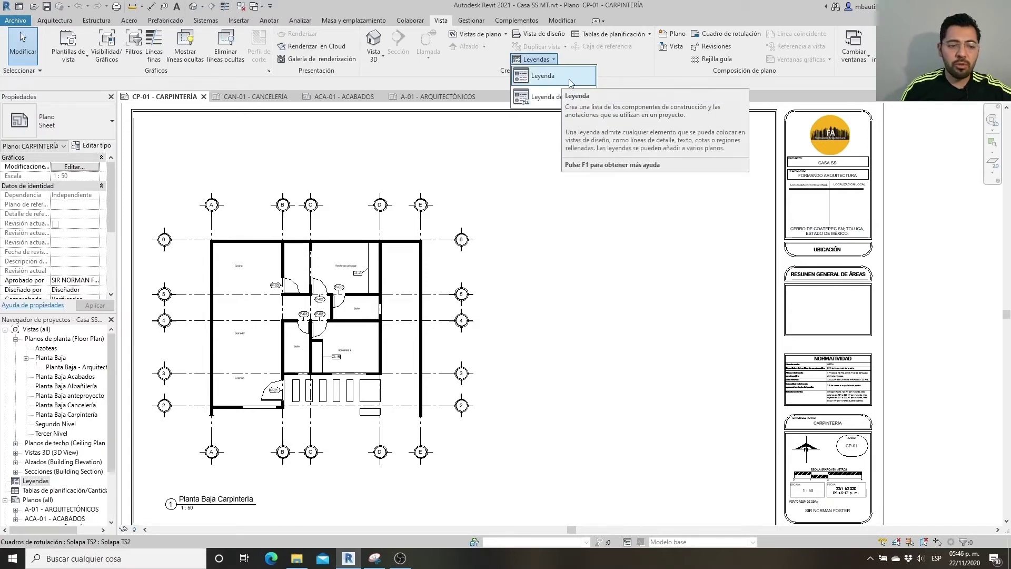
scroll(63, 390, "down", 1)
scroll(62, 389, "down", 4)
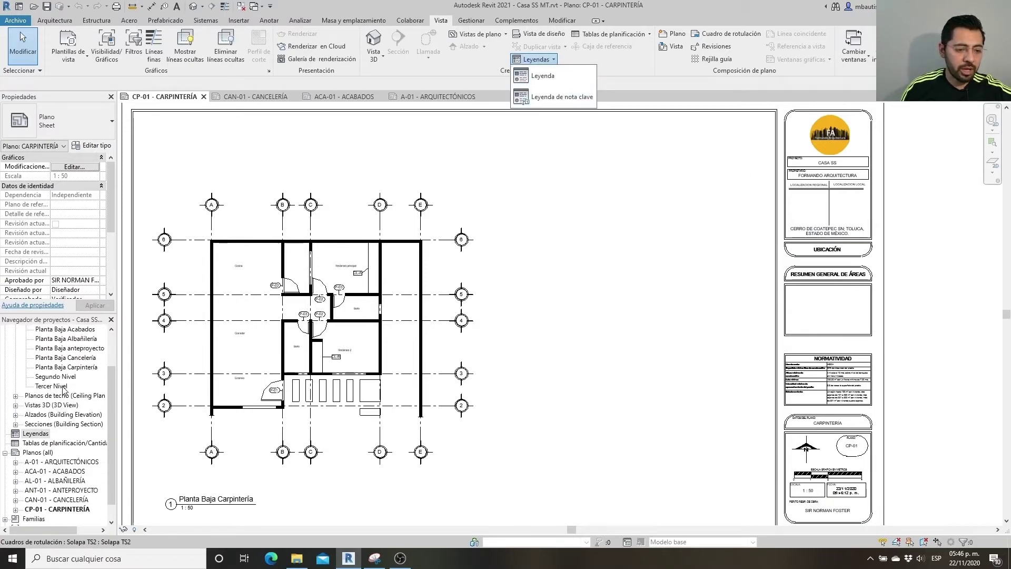
scroll(58, 400, "down", 2)
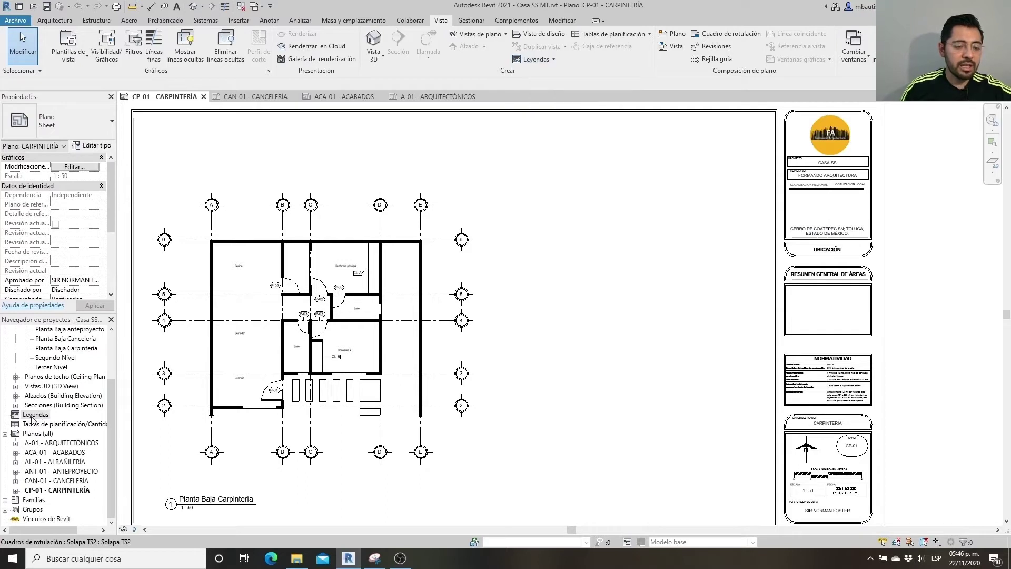
right_click(32, 419)
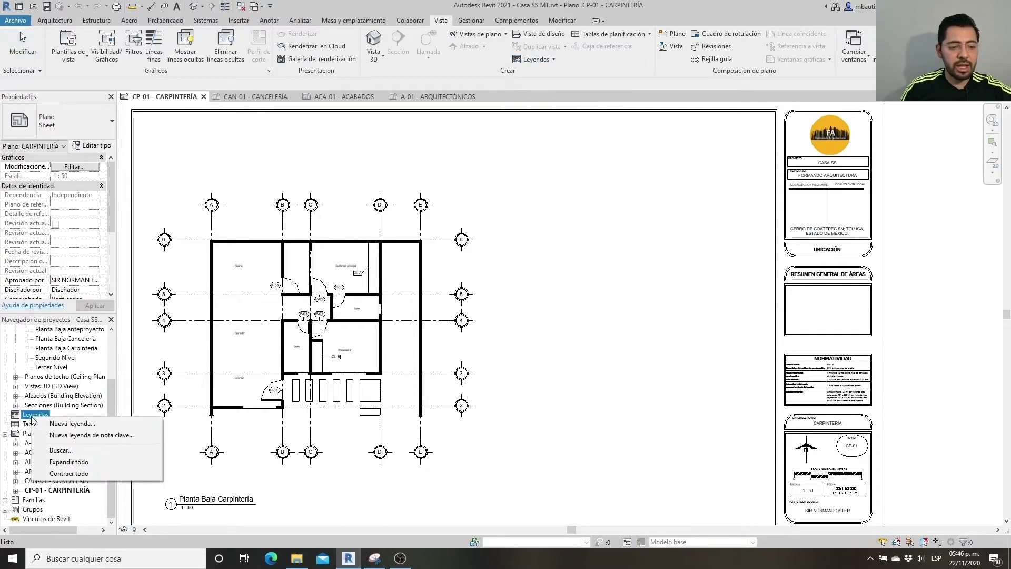
left_click(72, 424)
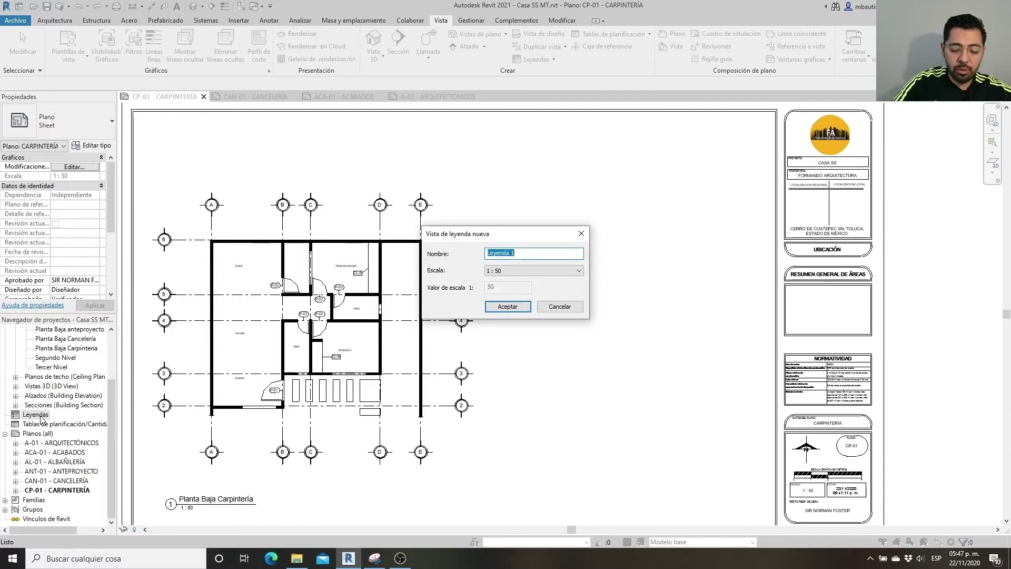
type("Detalles de ")
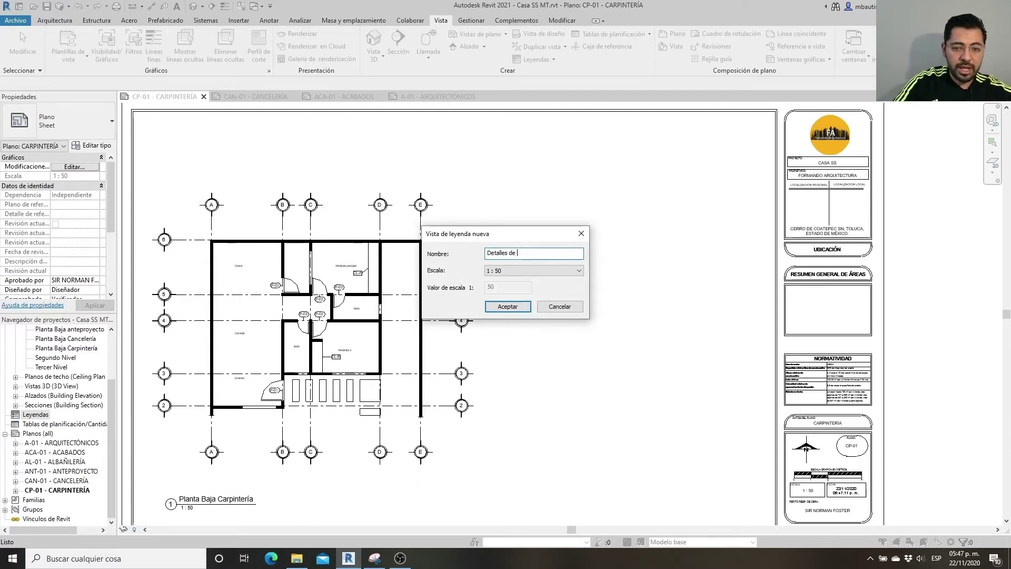
type("carpintería")
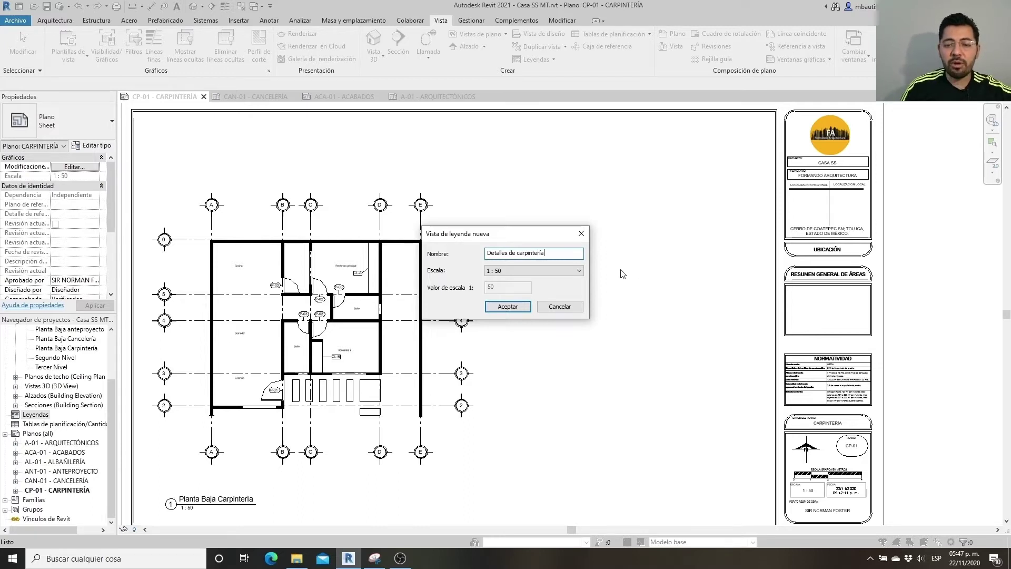
left_click(574, 272)
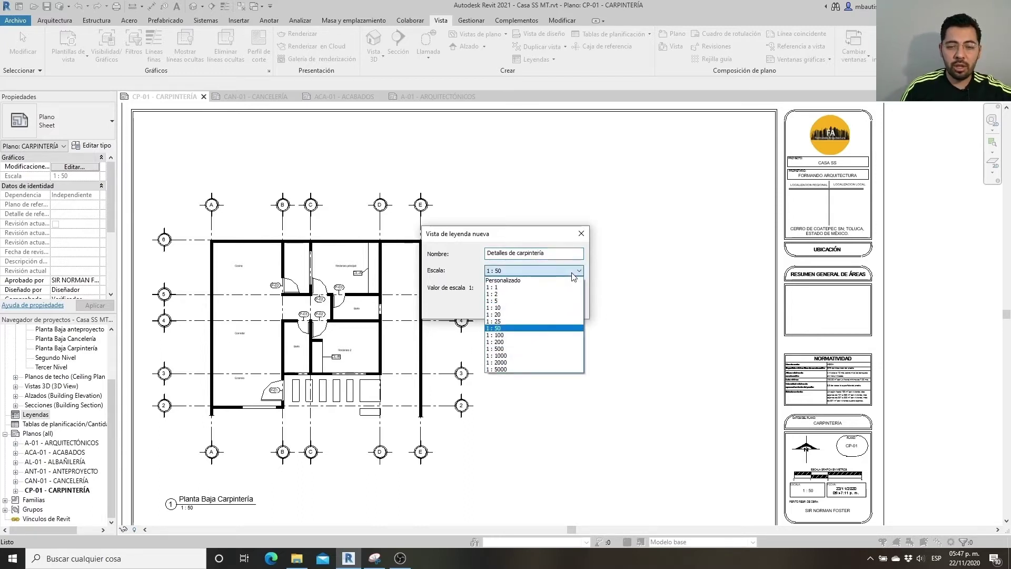
left_click(525, 321)
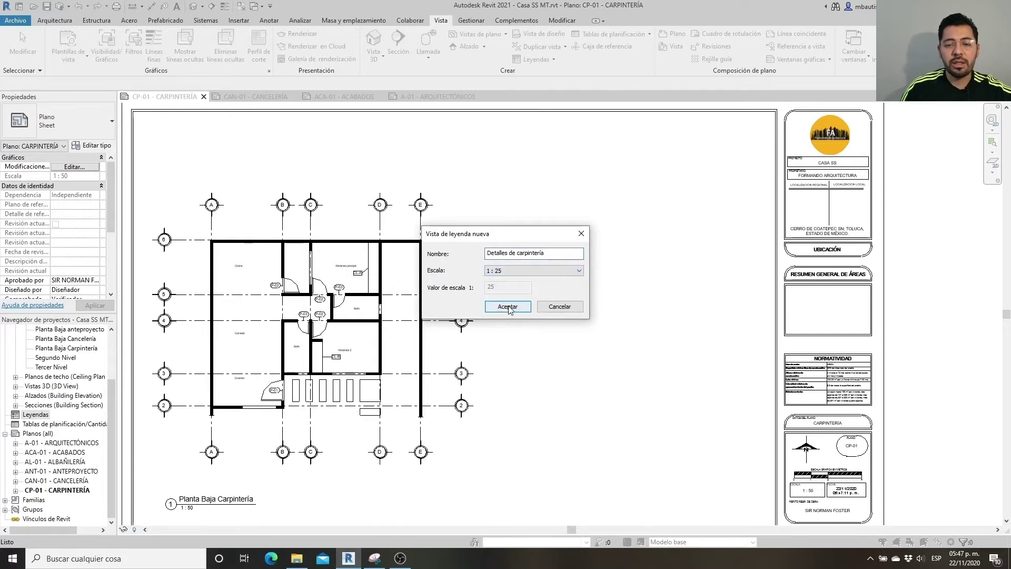
left_click(508, 307)
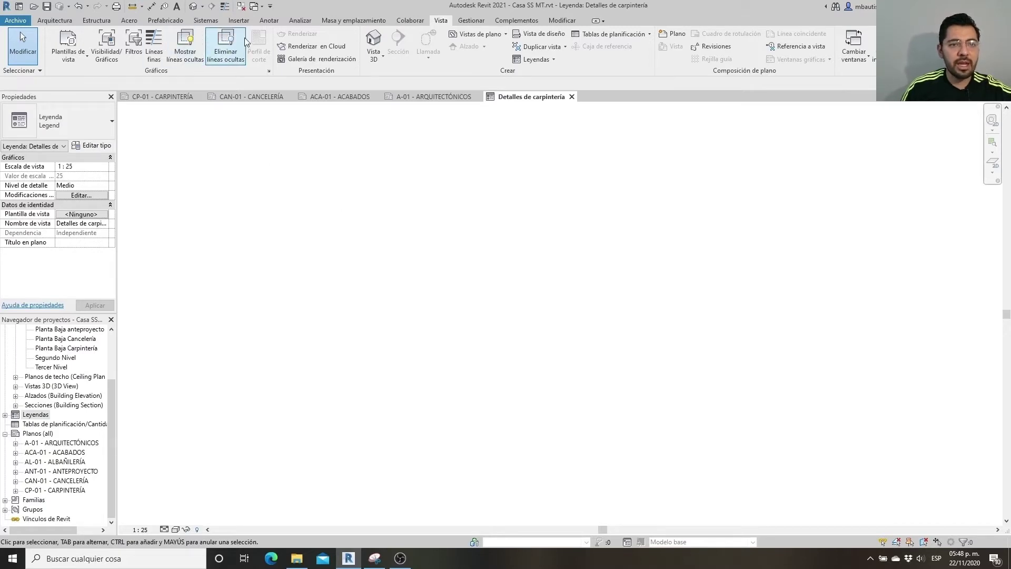
left_click(269, 20)
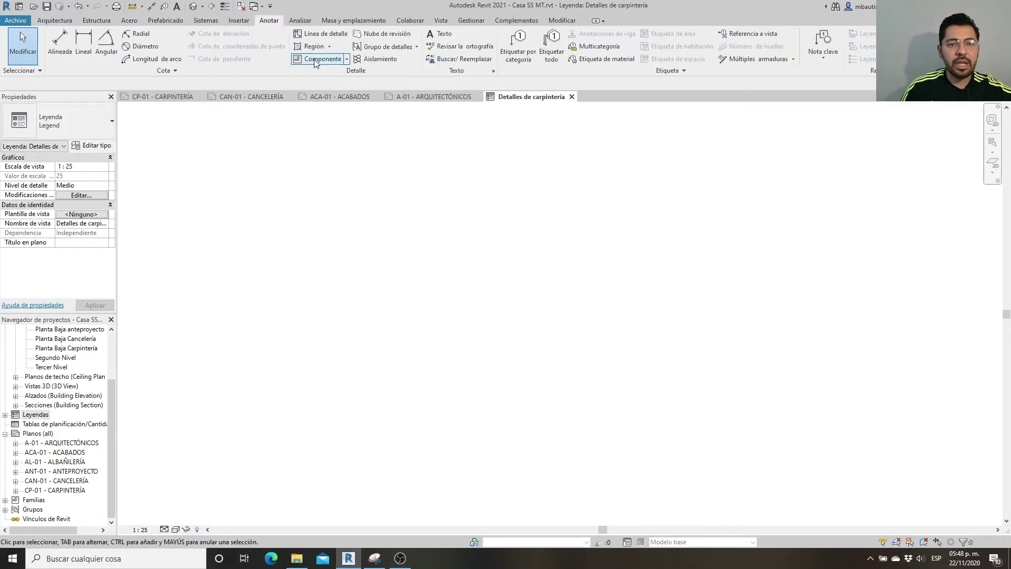
left_click(346, 59)
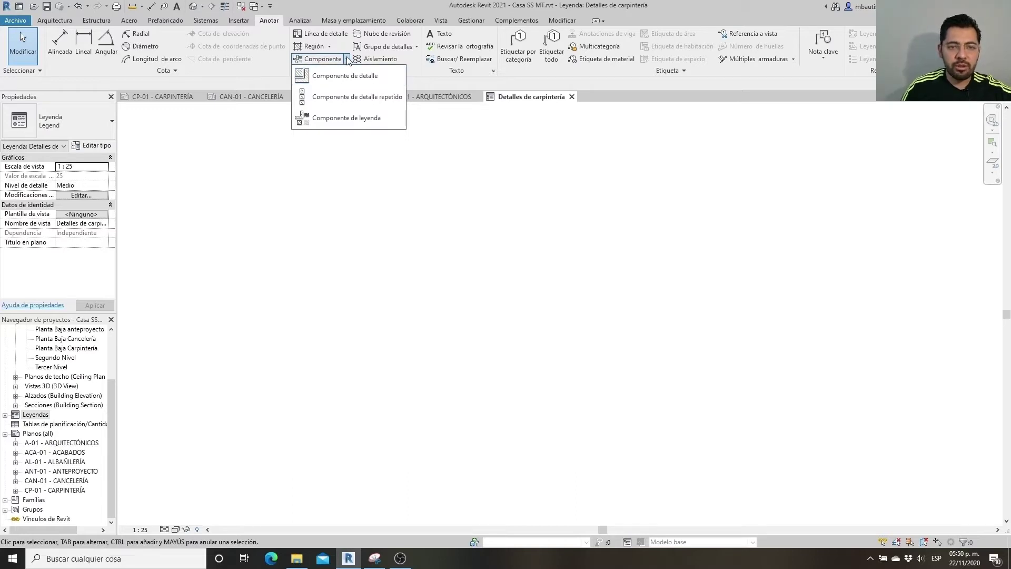
left_click(343, 119)
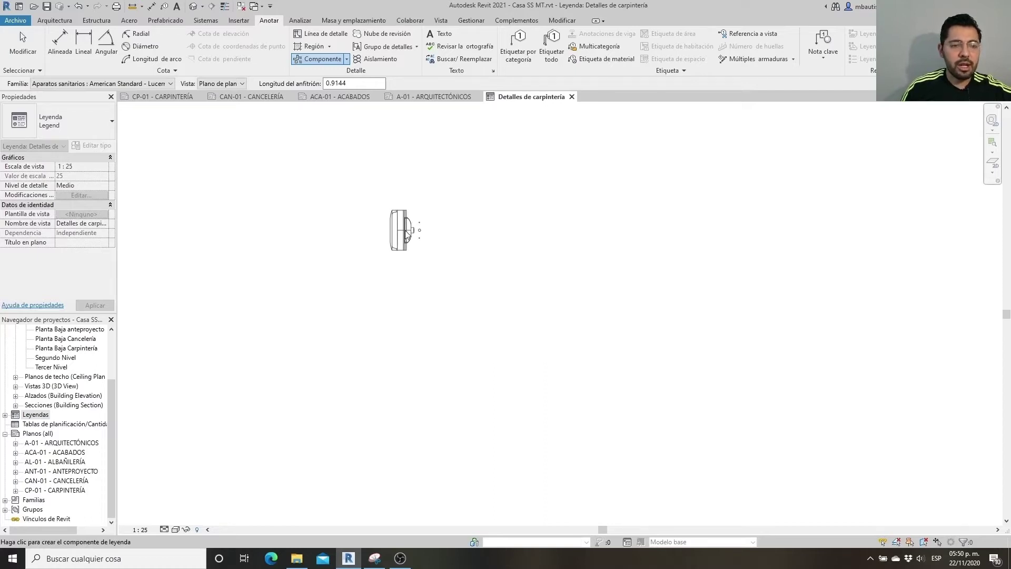
left_click(157, 86)
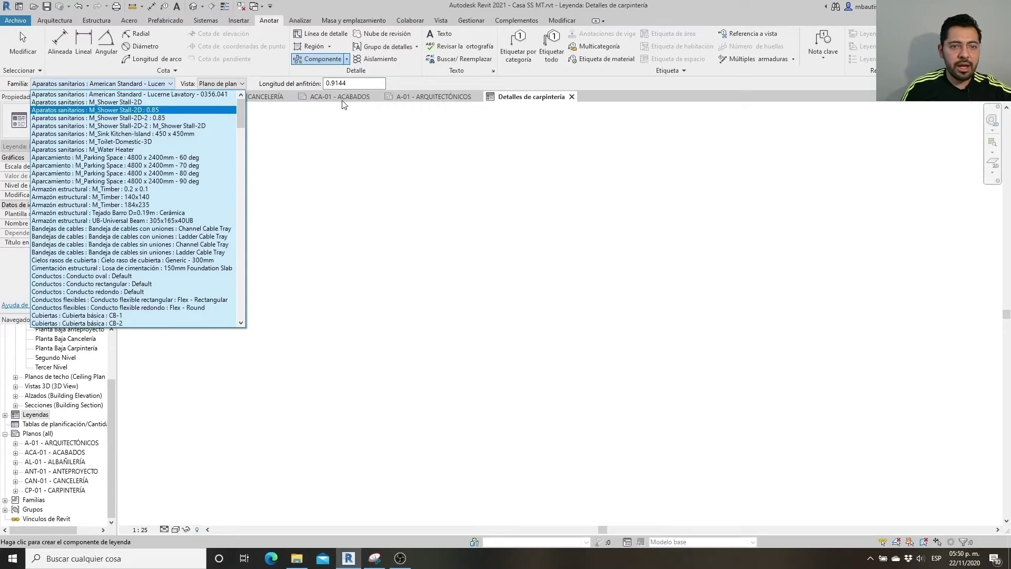
left_click(429, 105)
left_click(168, 97)
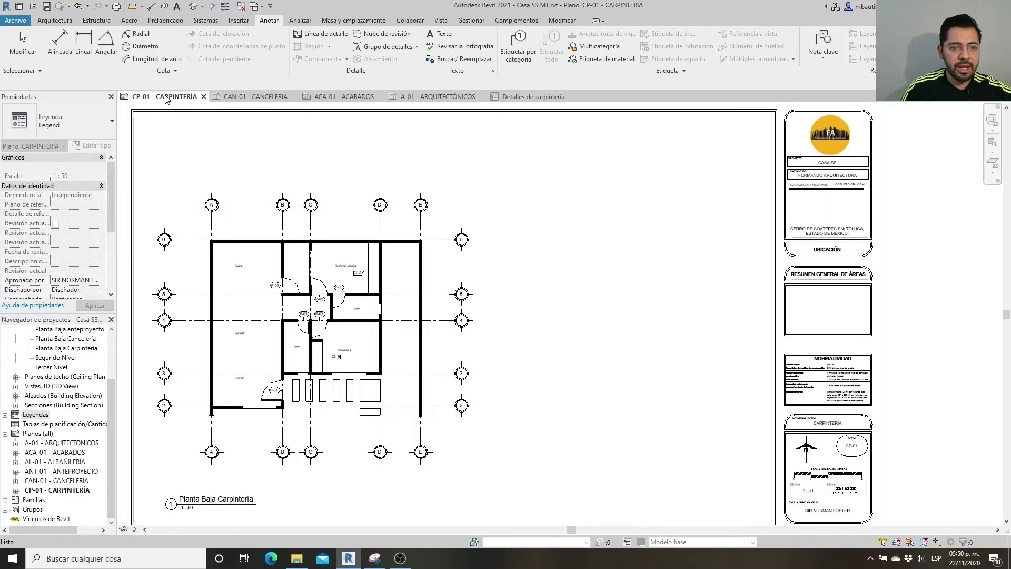
scroll(250, 413, "up", 2)
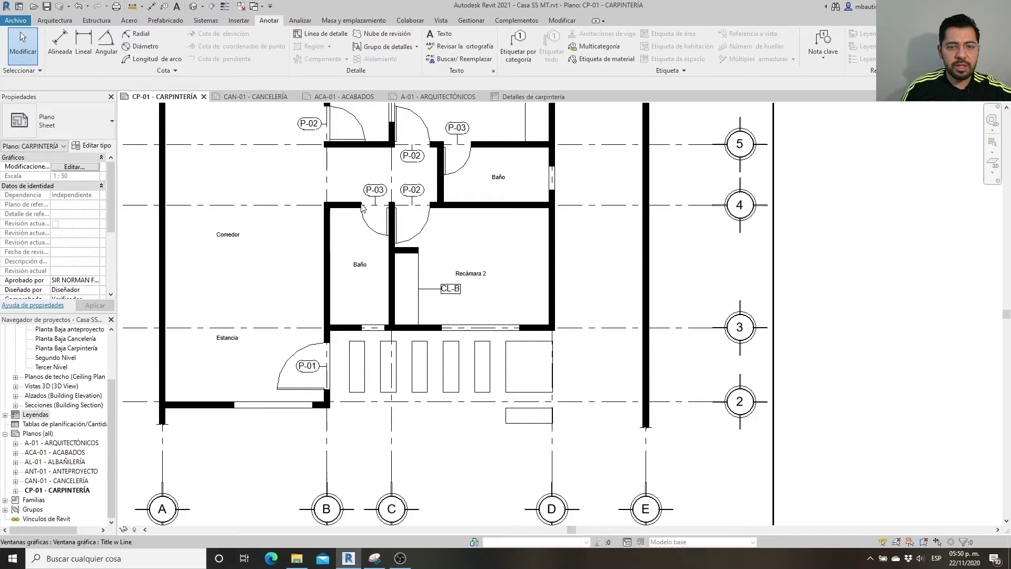
left_click(531, 97)
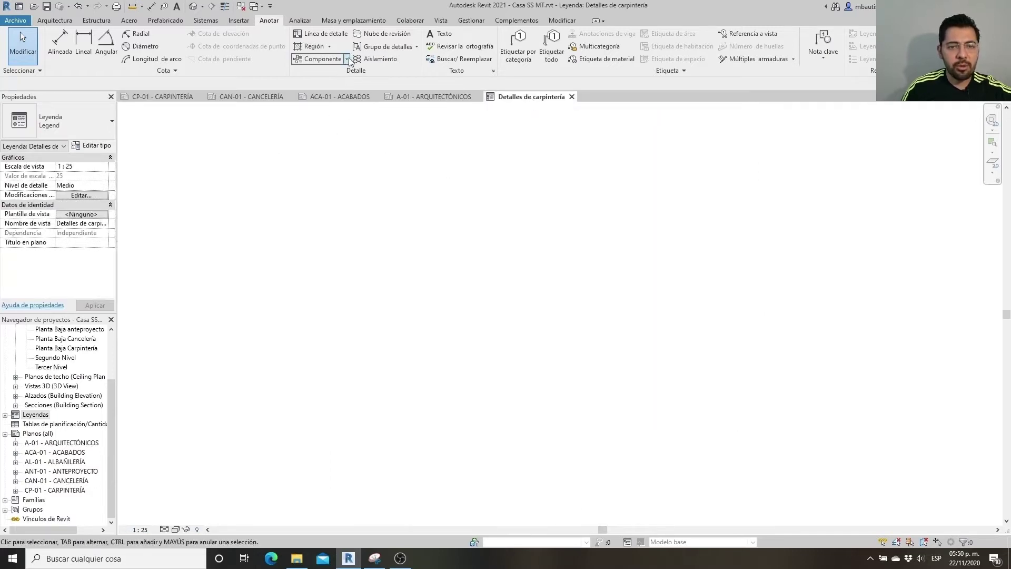
left_click(347, 59)
Step: Place a second M_Single-Flush : P-01 door legend component right of the first and select it
left_click(345, 116)
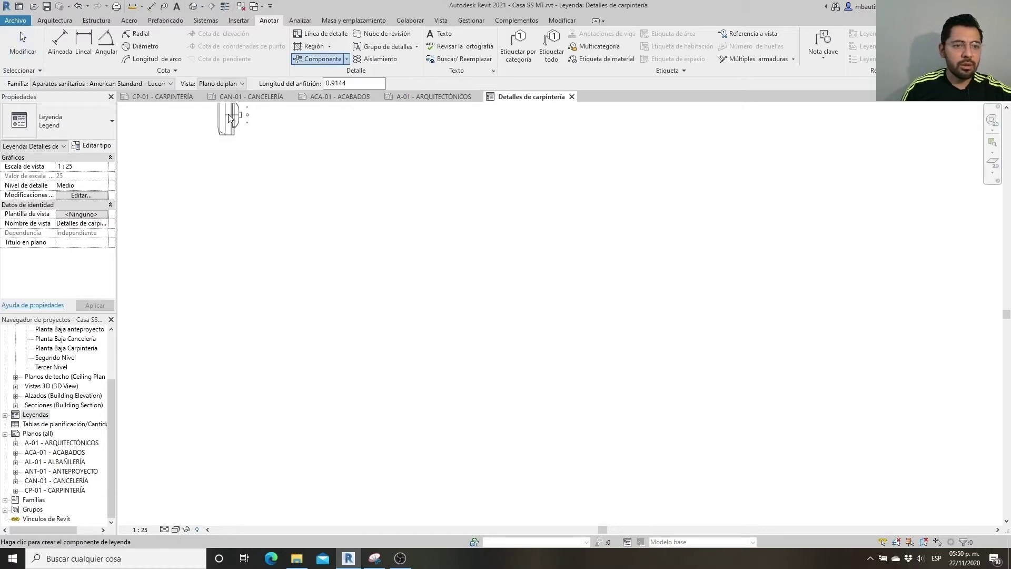
left_click(170, 84)
left_click_drag(243, 112, 231, 232)
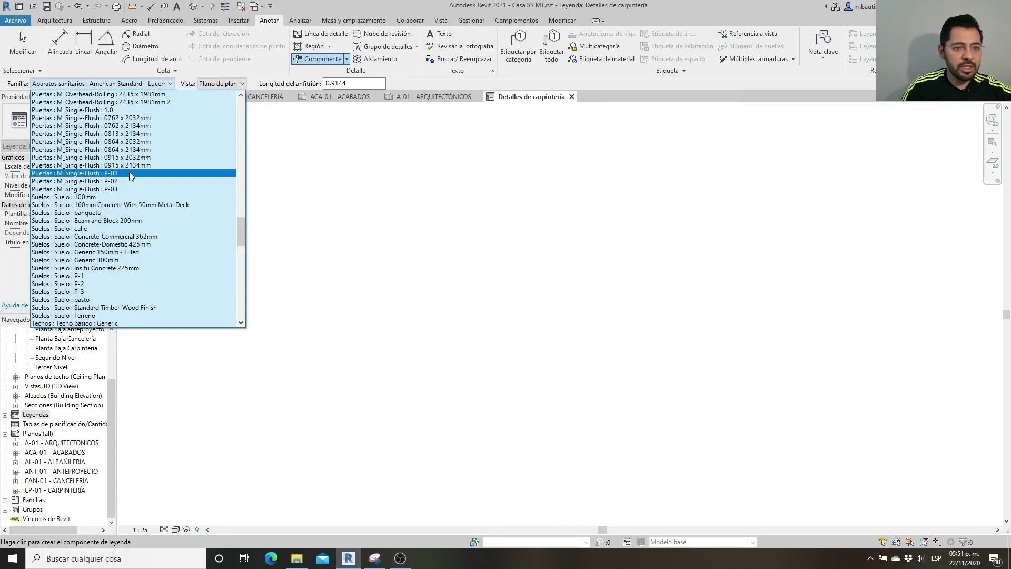
left_click(129, 174)
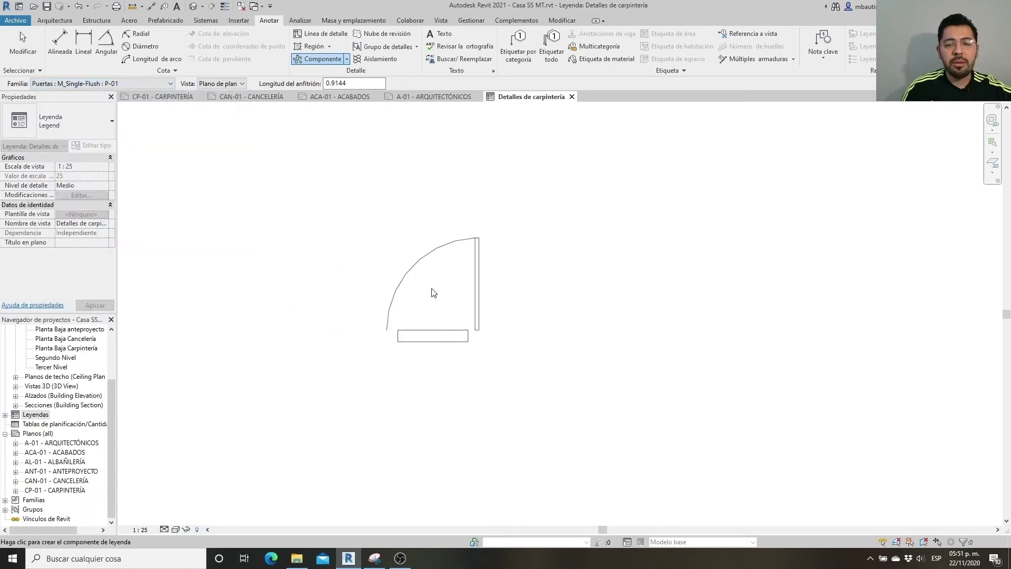
left_click(422, 261)
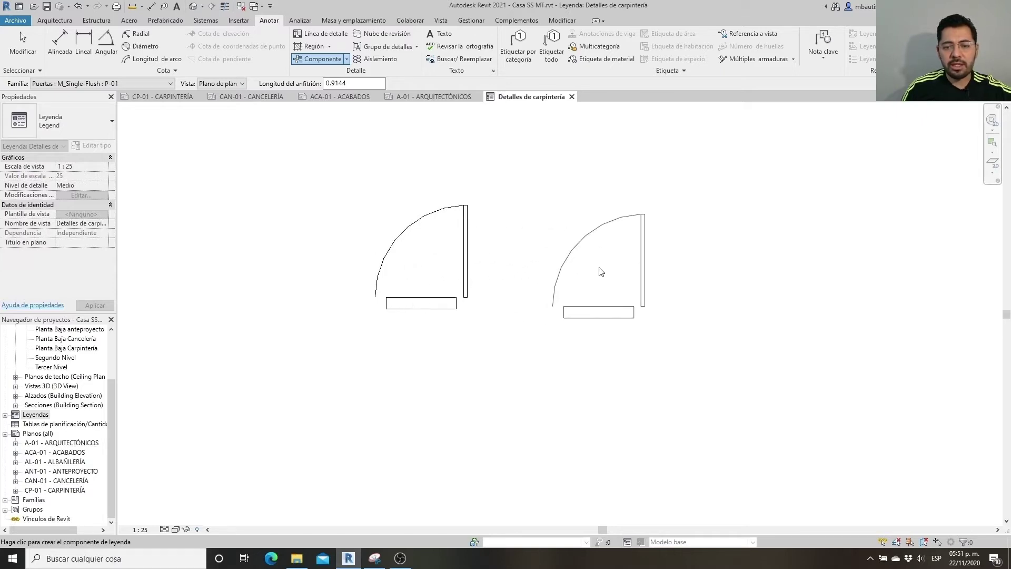
left_click(602, 266)
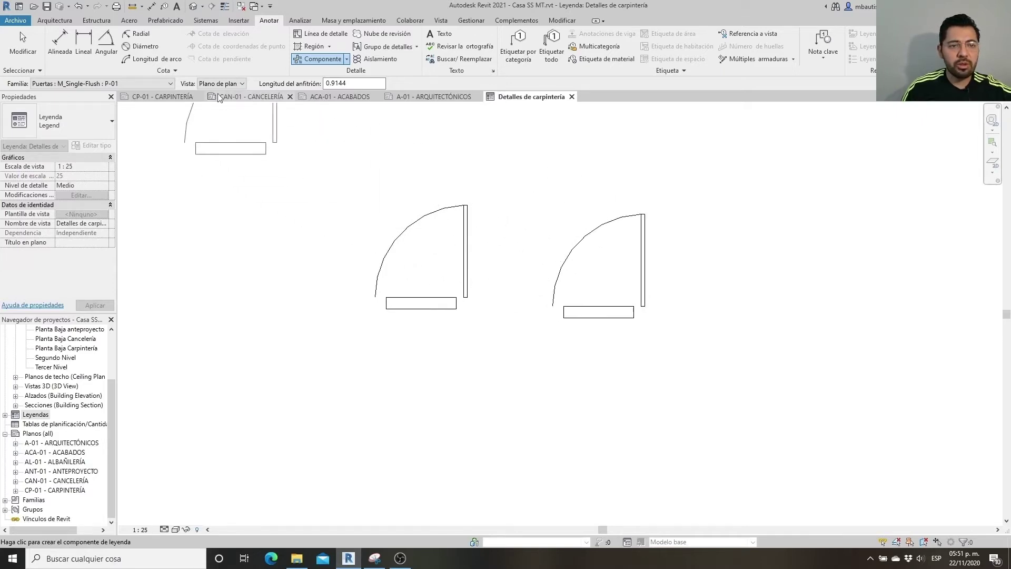
key("Escape")
left_click(587, 243)
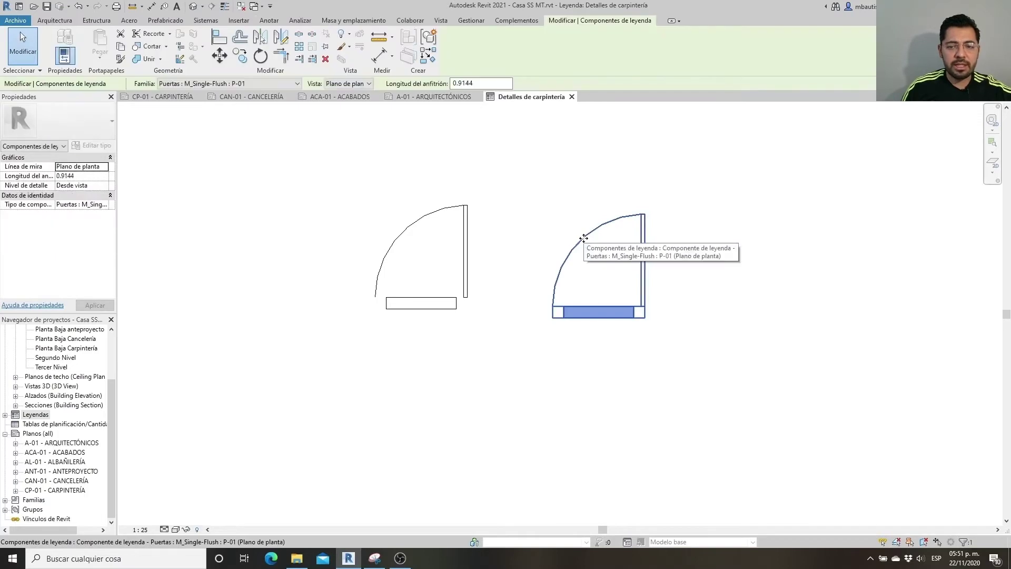
Step: Switch the right door component's view to Alzado: Frontal
left_click(368, 84)
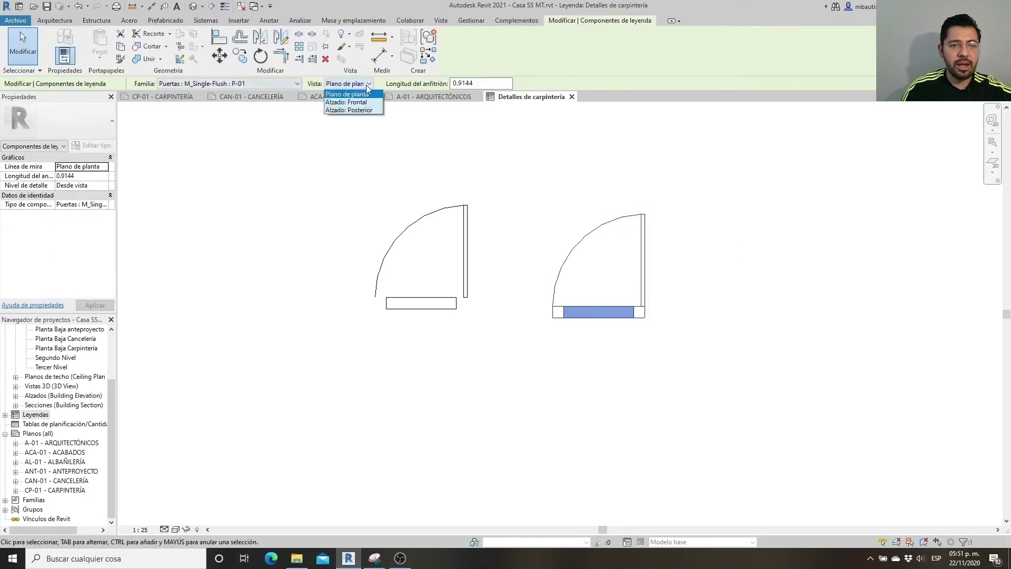
left_click(358, 102)
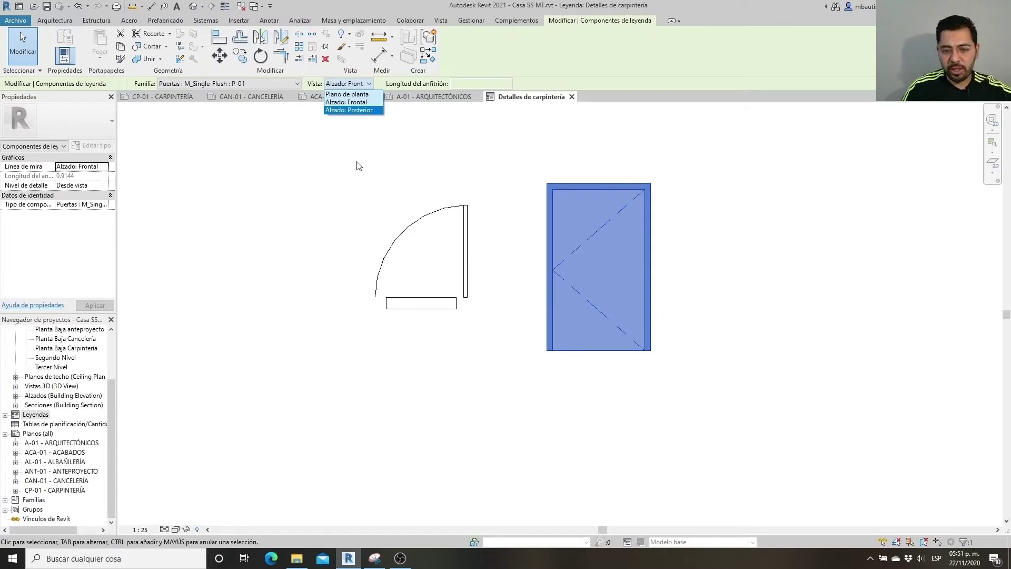
left_click(446, 312)
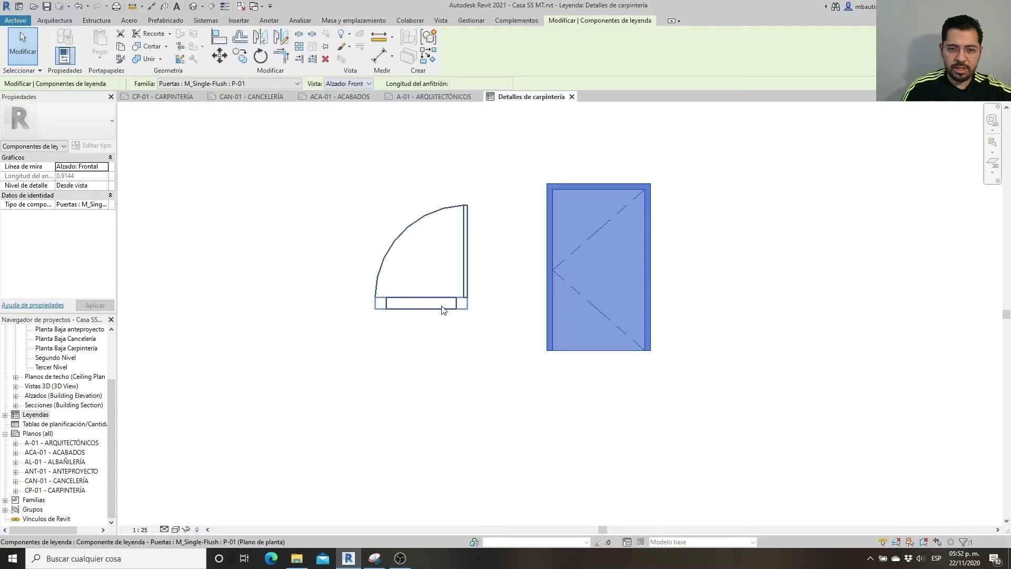
left_click(447, 305)
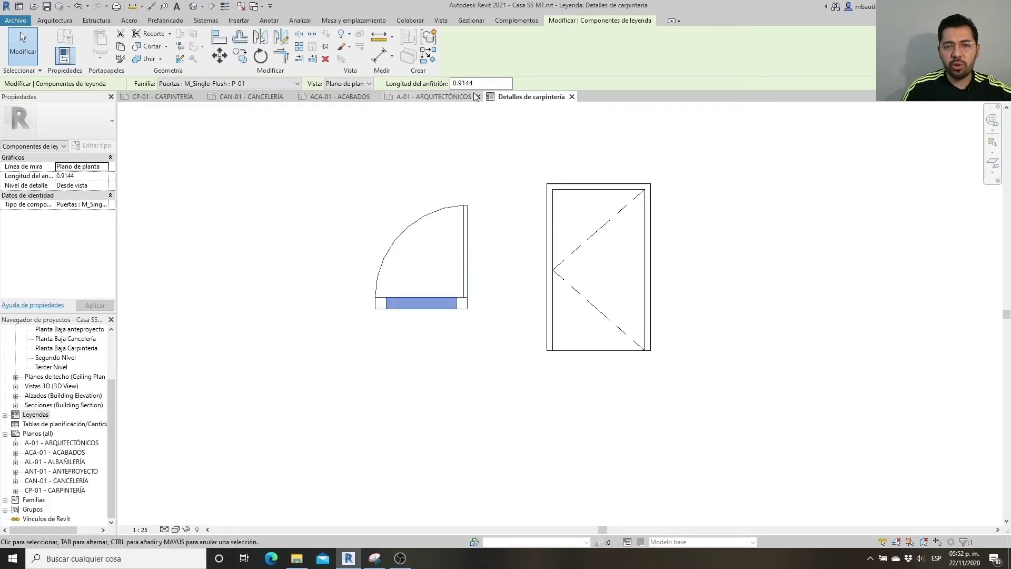
key("Escape")
Step: Set the plan door's Longitud del anfitrión (host wall length) to 1.8
left_click(435, 310)
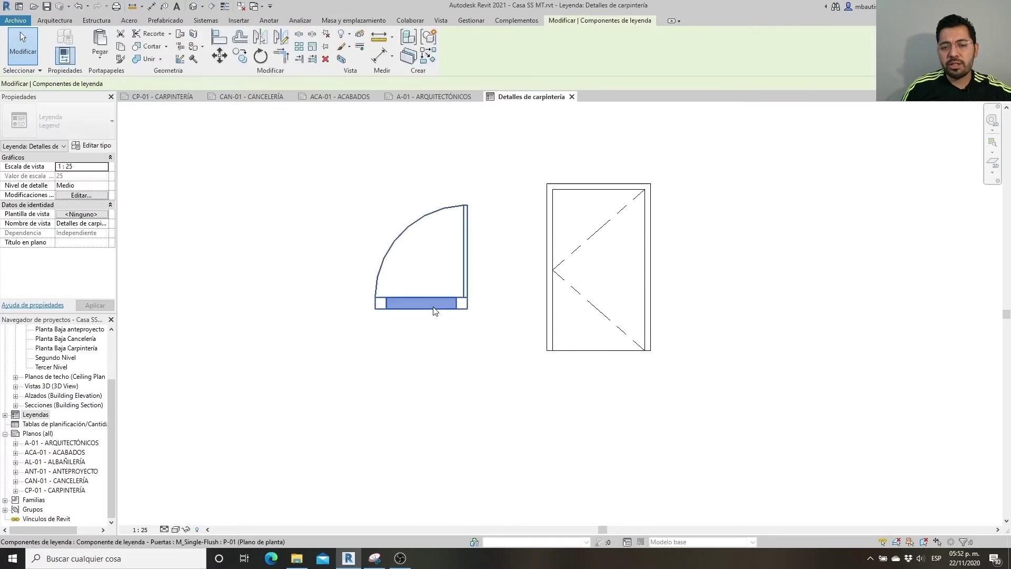
double_click(450, 85)
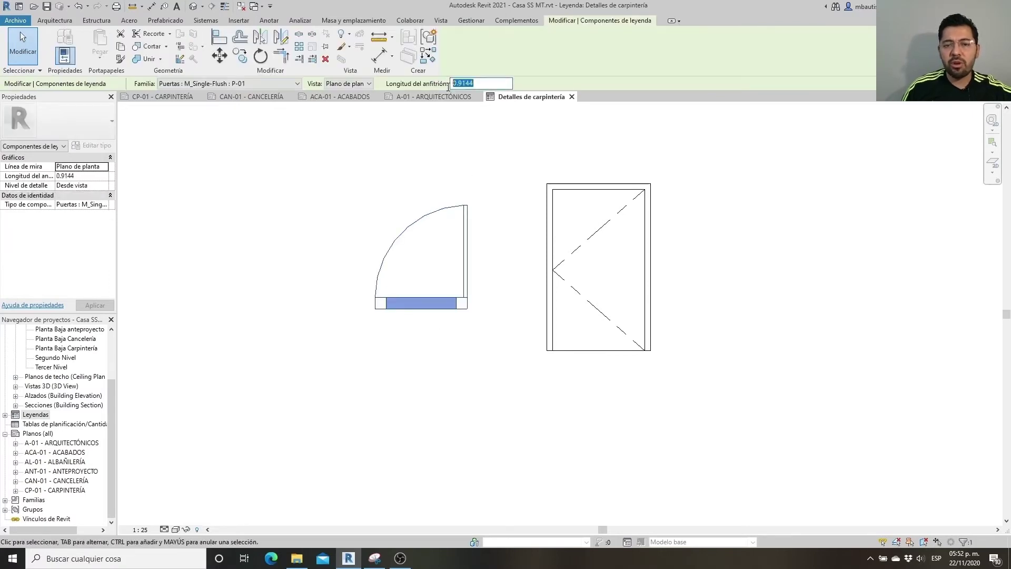
type("1.8")
key("Return")
key("Escape")
Step: Nudge the door elevation up and right, then recentre both doors in the view
left_click(649, 297)
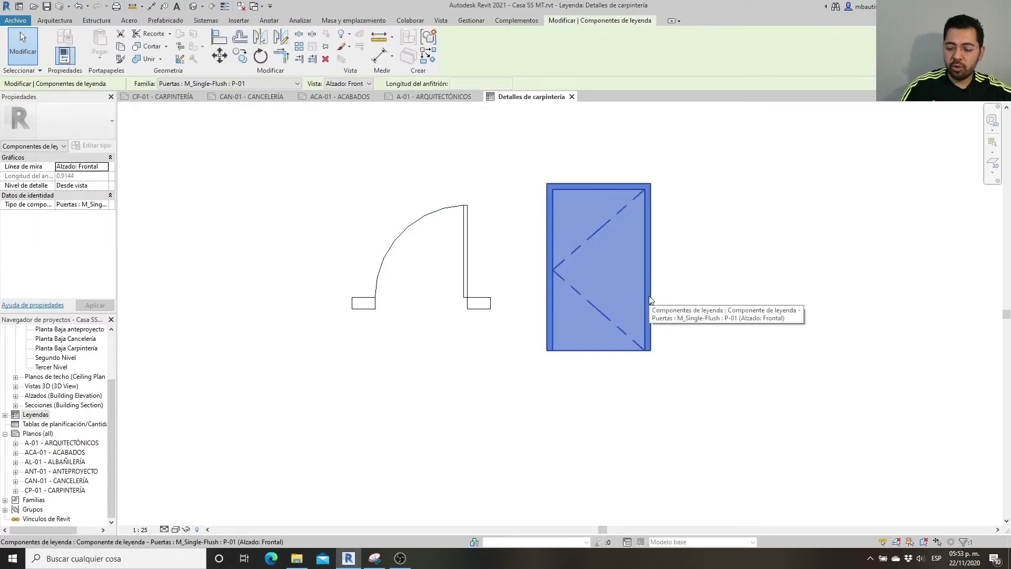
key("Up")
key("Right")
key("Right")
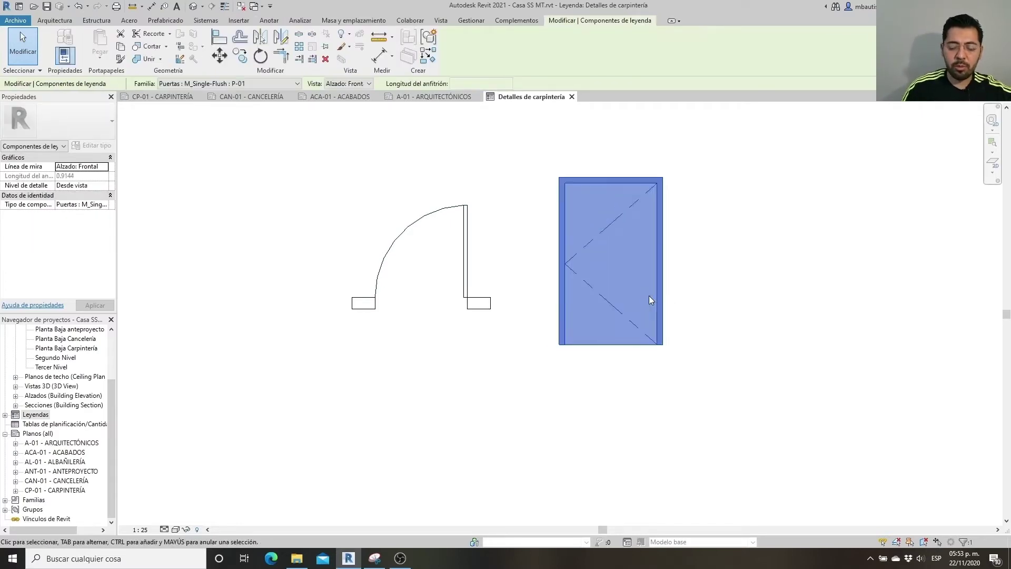
key("Right")
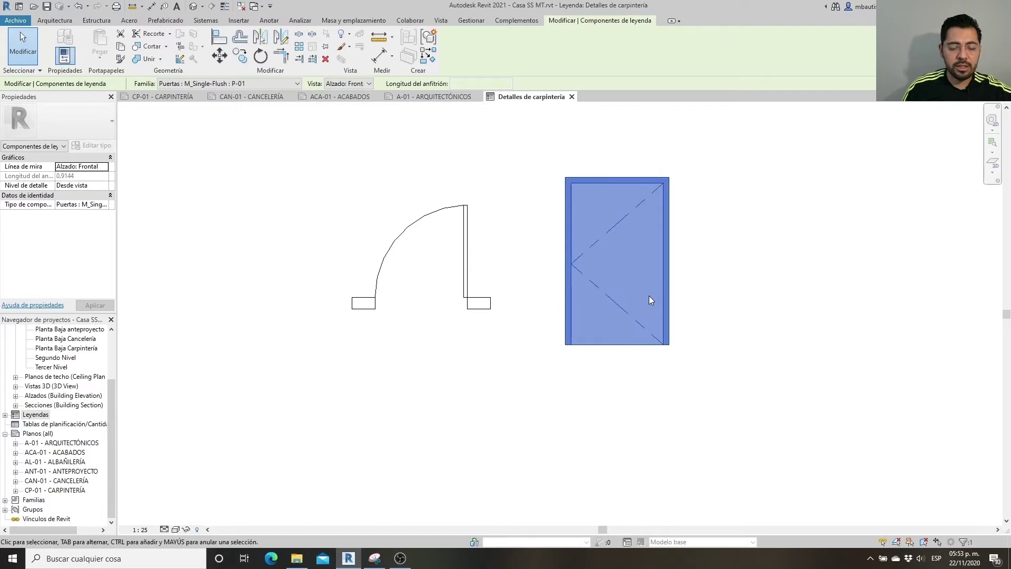
middle_click_drag(746, 302, 728, 333)
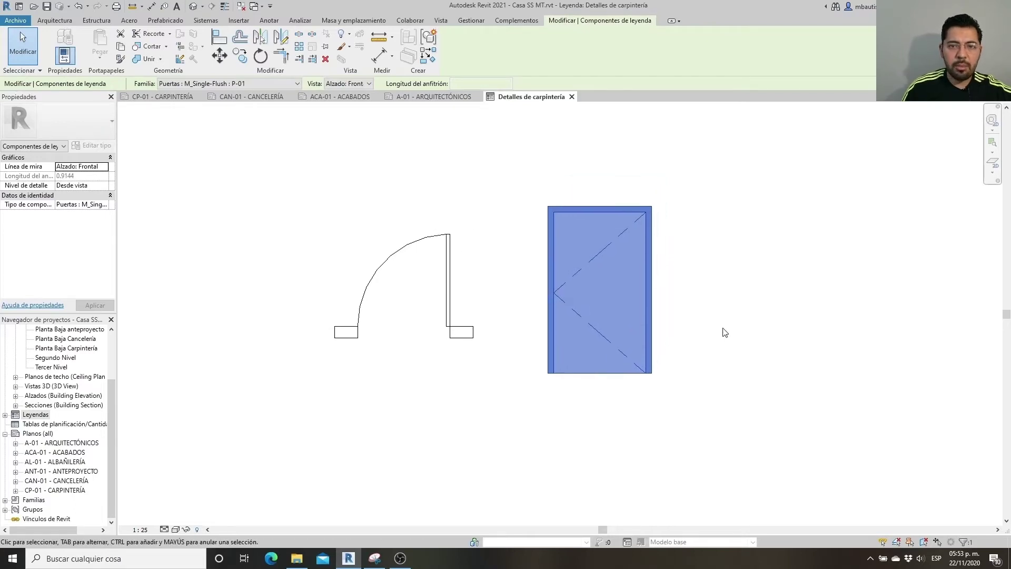
Step: Begin aligned dimensions on the plan door for its 1.15, 0.05 and 1.20 measurements
left_click(269, 20)
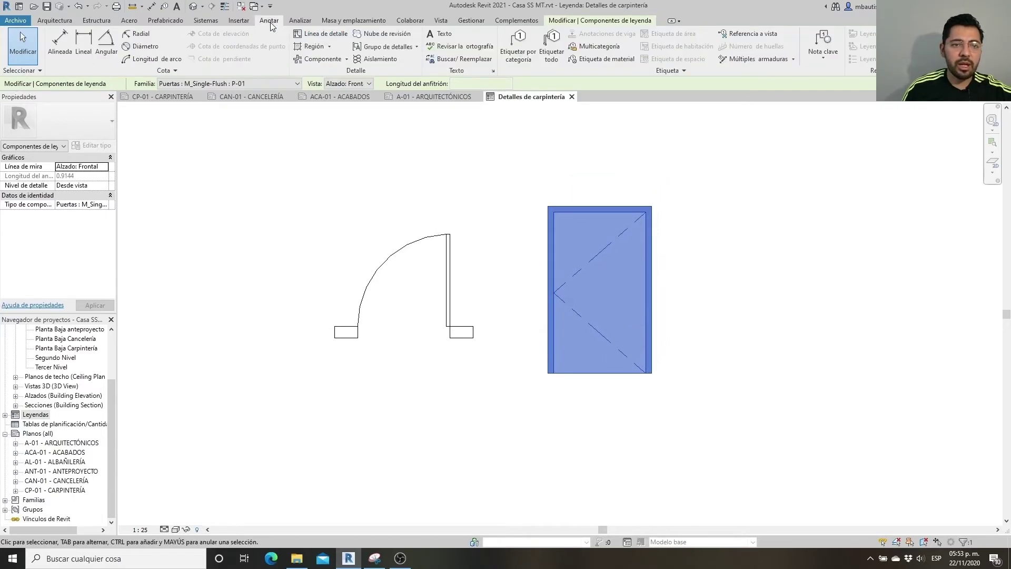
left_click(56, 46)
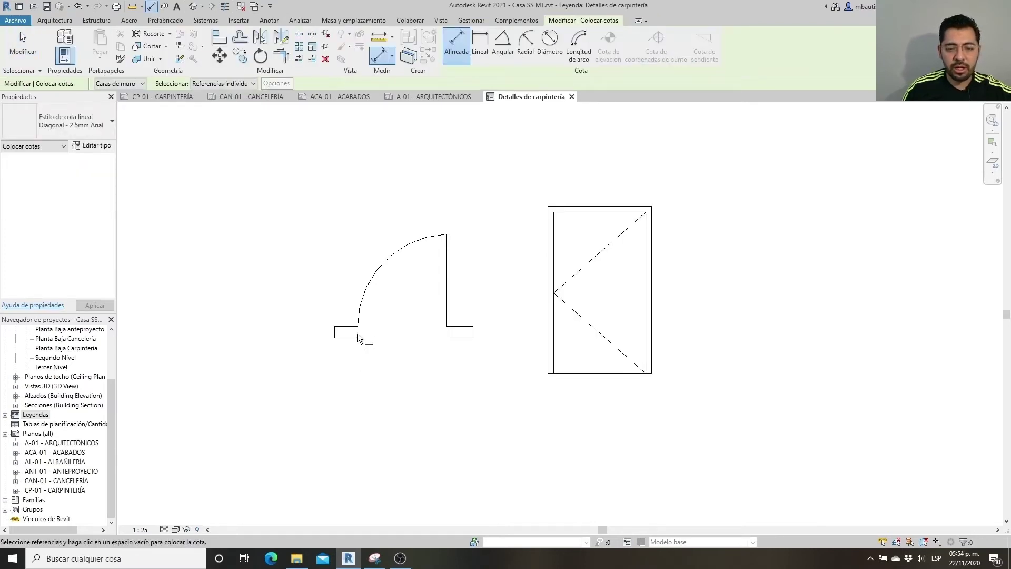
left_click(358, 326)
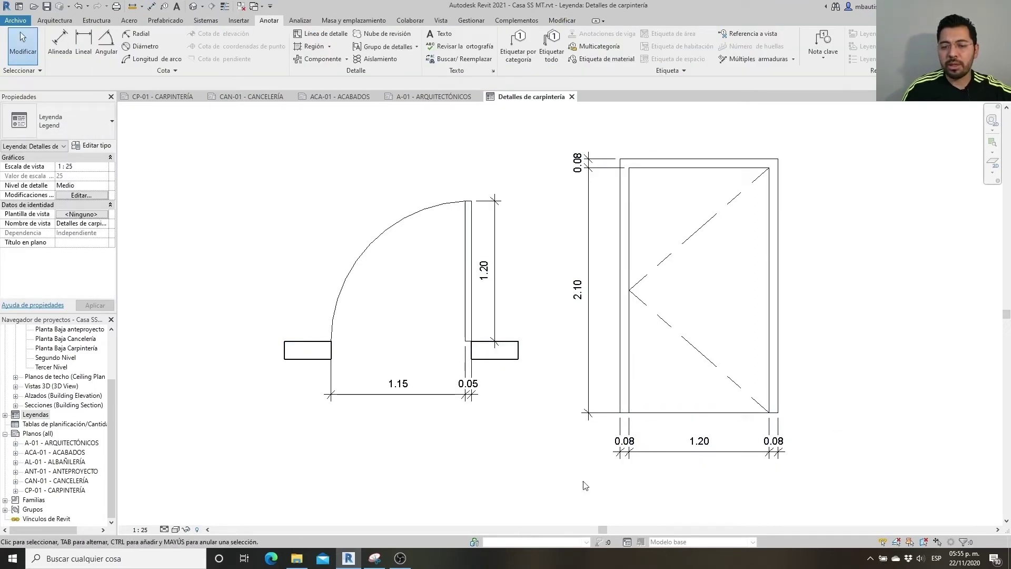
Step: Set Cotas to halftone in the legend's Visibility/Graphics annotation categories and recentre the doors
left_click(78, 197)
left_click(294, 114)
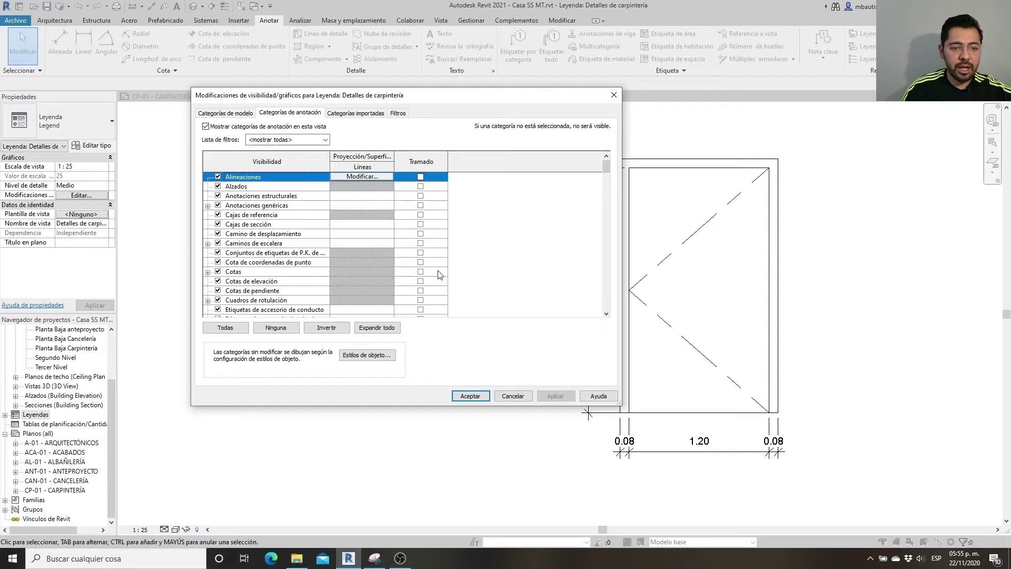
left_click(421, 272)
left_click(470, 396)
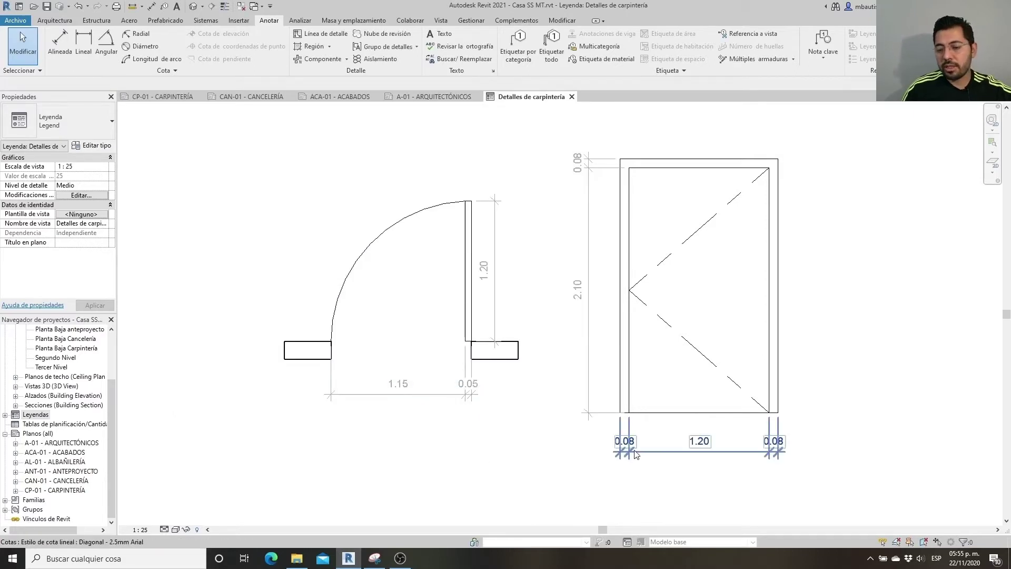
middle_click_drag(896, 343, 842, 359)
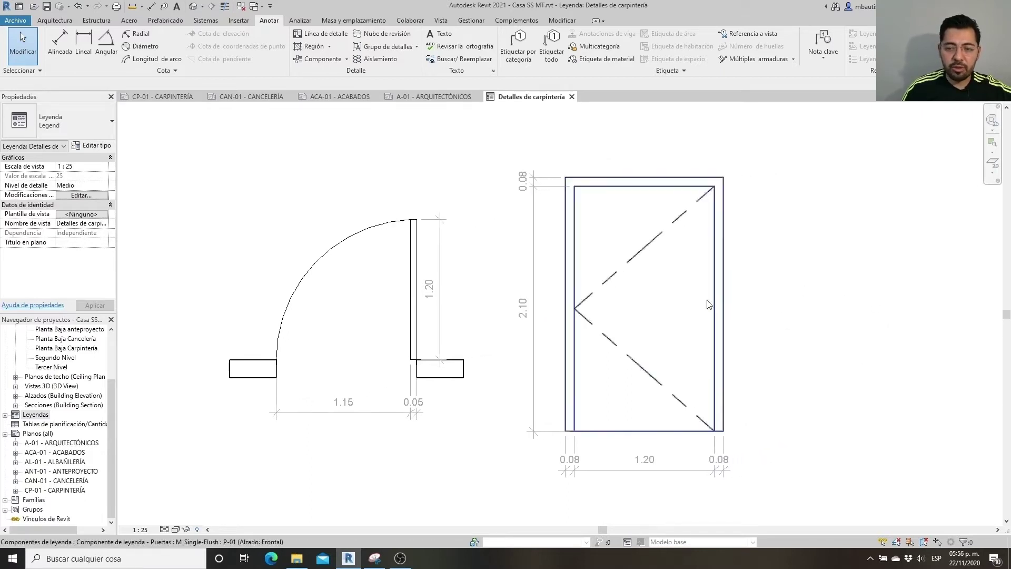
Step: Draw a detail-line handle rectangle beside the door leaf on the elevation
scroll(372, 234, "up", 1)
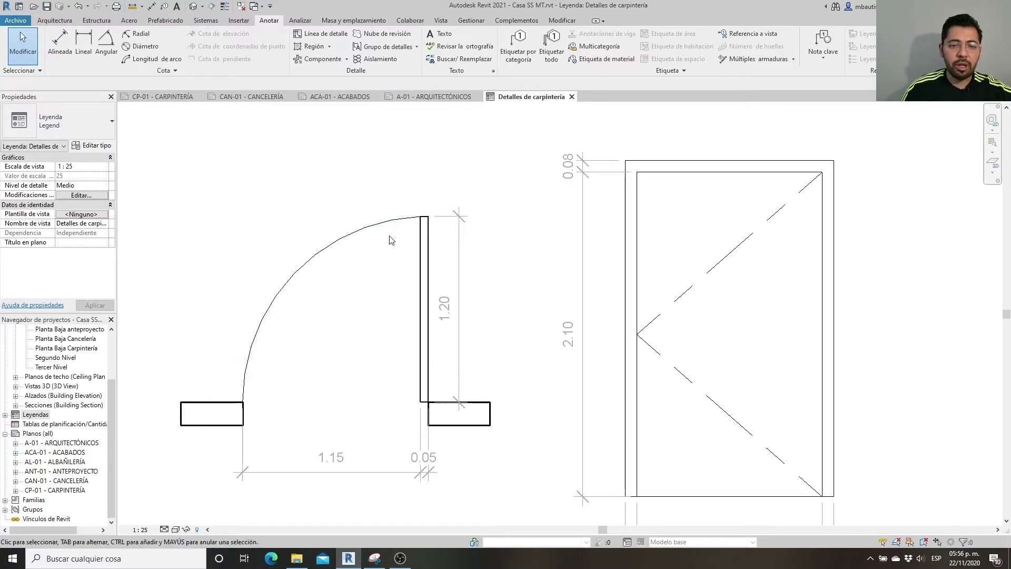
key("d")
key("l")
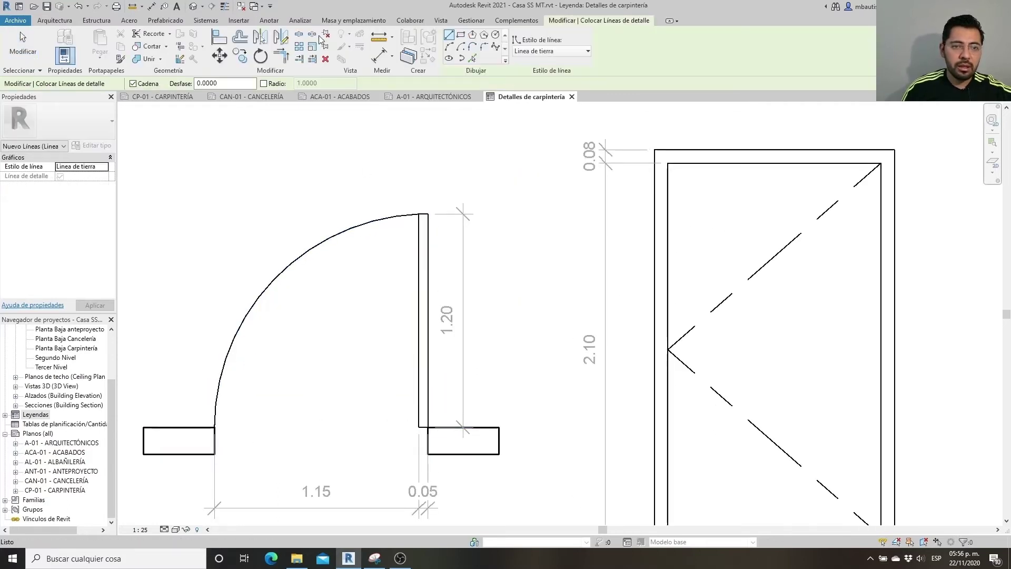
scroll(433, 239, "up", 3)
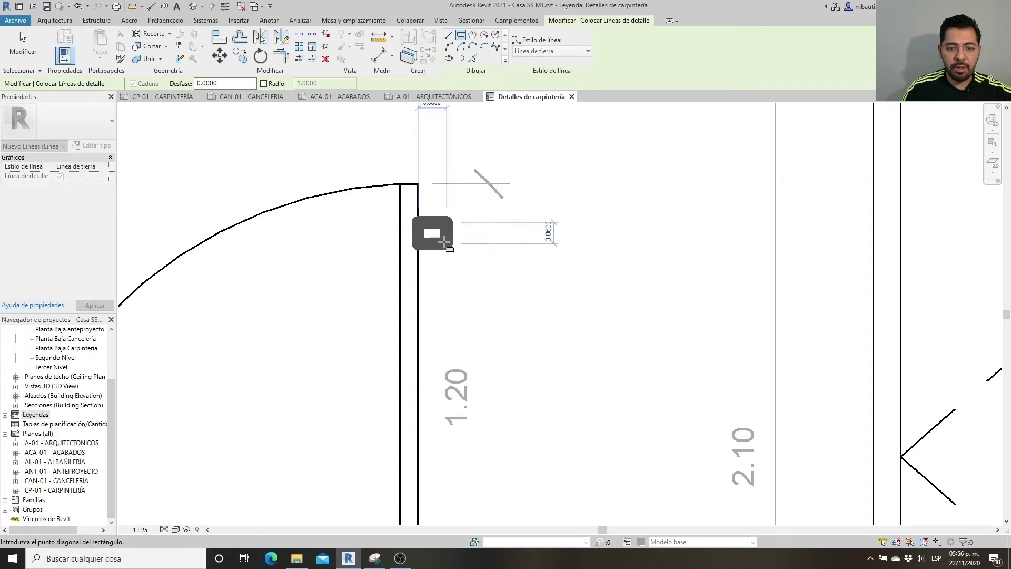
key("Escape")
key("Escape")
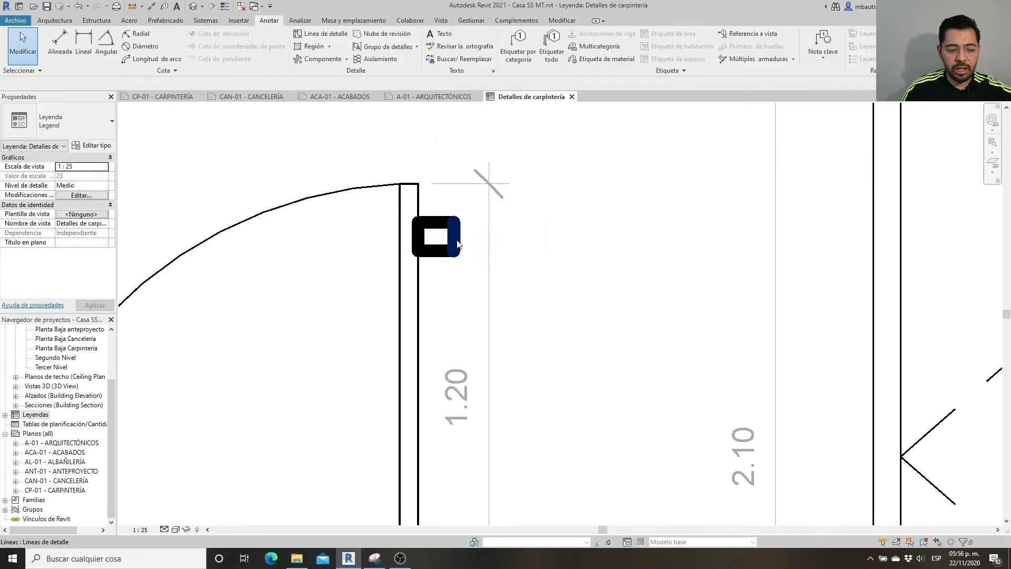
key("d")
key("l")
scroll(474, 261, "down", 3)
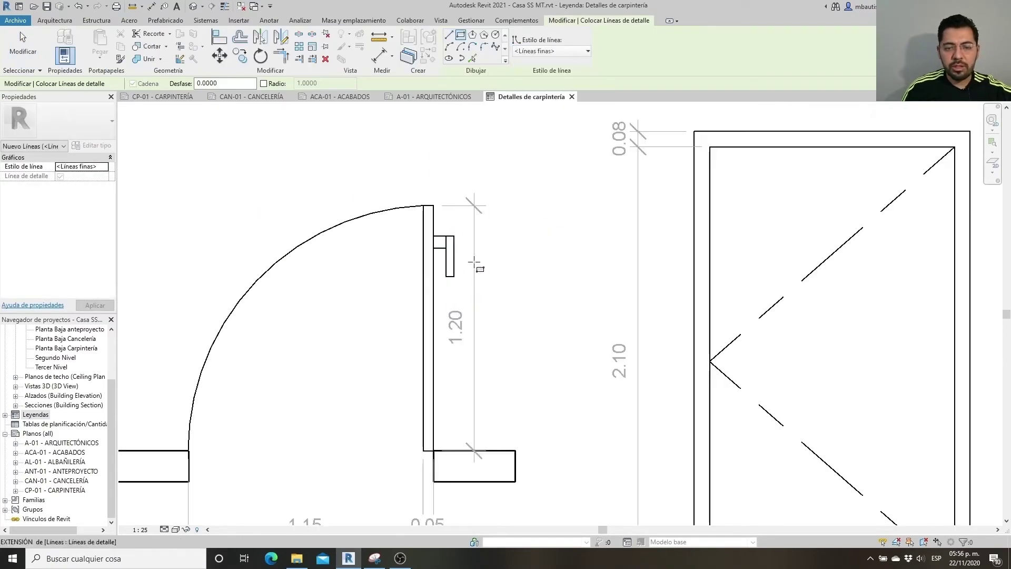
scroll(727, 364, "up", 2)
left_click(585, 341)
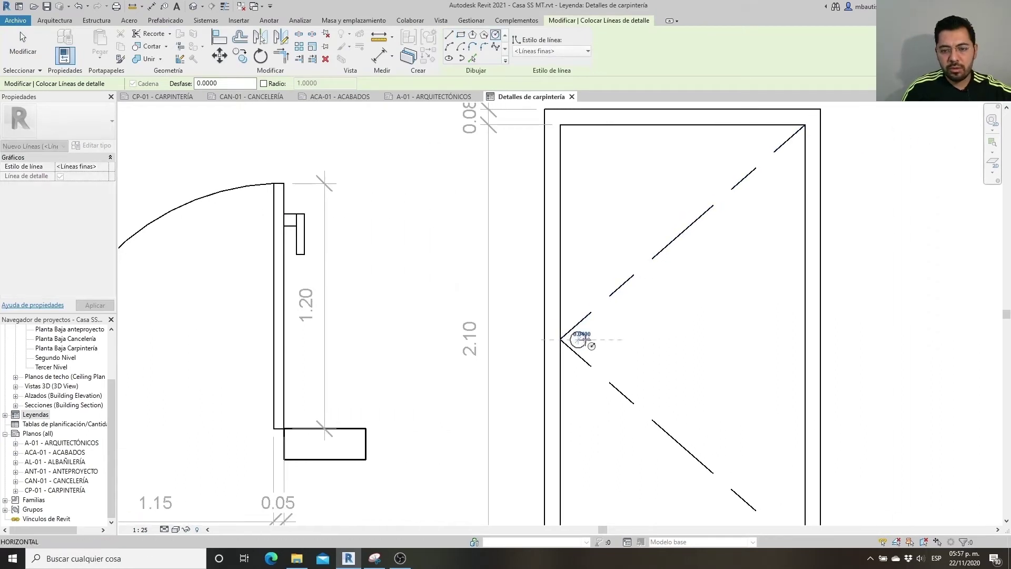
scroll(617, 310, "up", 3)
left_click(617, 311)
key("Escape")
key("Escape")
scroll(600, 305, "down", 4)
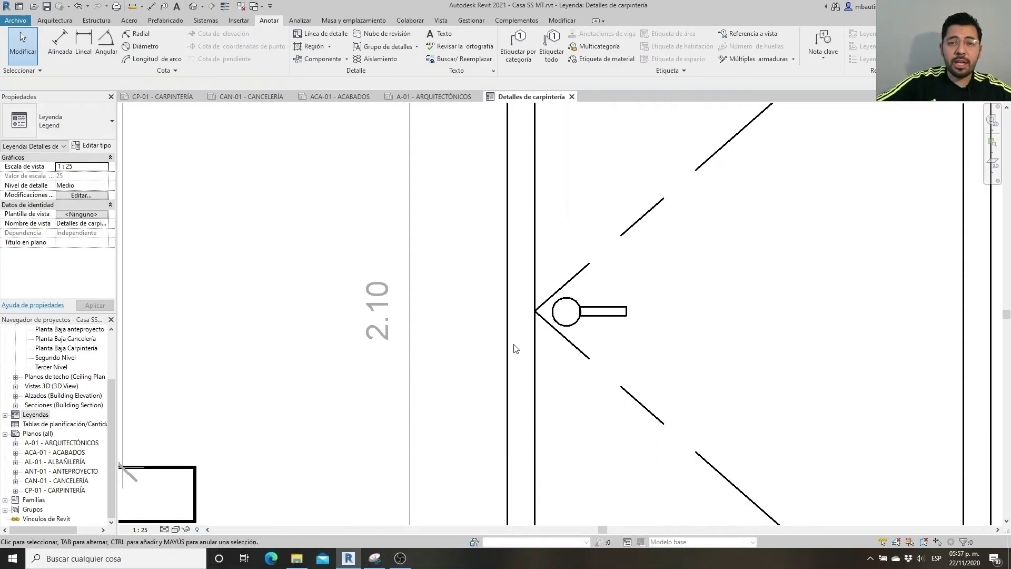
Step: Zoom and pan to bring the door elevation toward the view centre
scroll(515, 348, "down", 2)
scroll(515, 349, "down", 1)
scroll(515, 349, "down", 1)
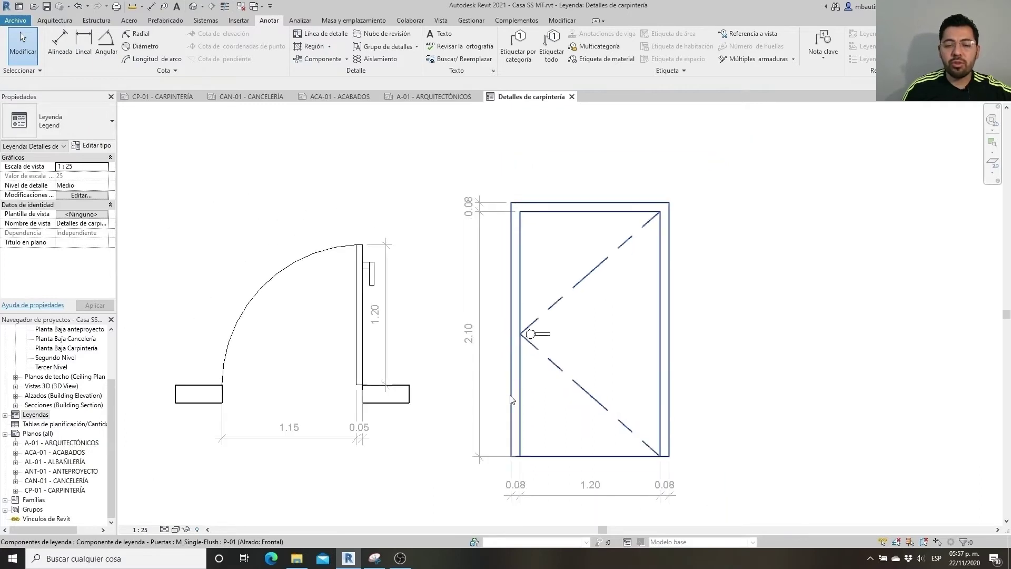
middle_click_drag(491, 390, 531, 389)
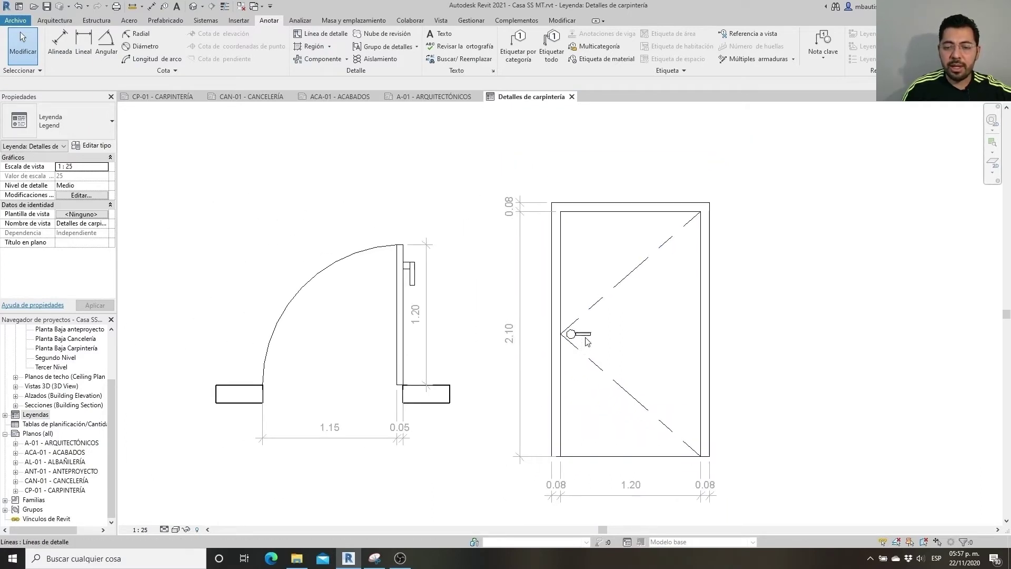
scroll(584, 342, "up", 2)
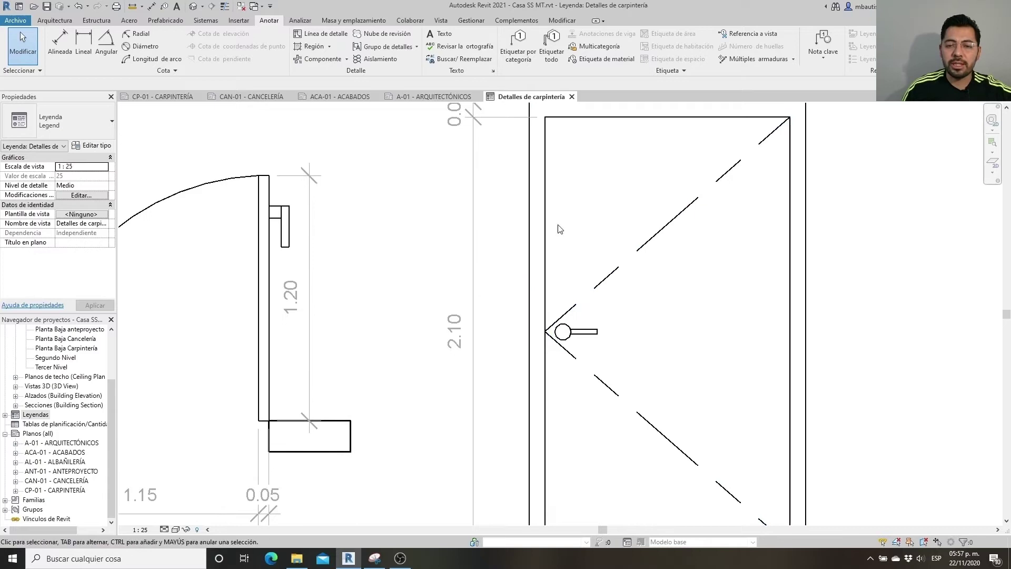
scroll(512, 320, "down", 2)
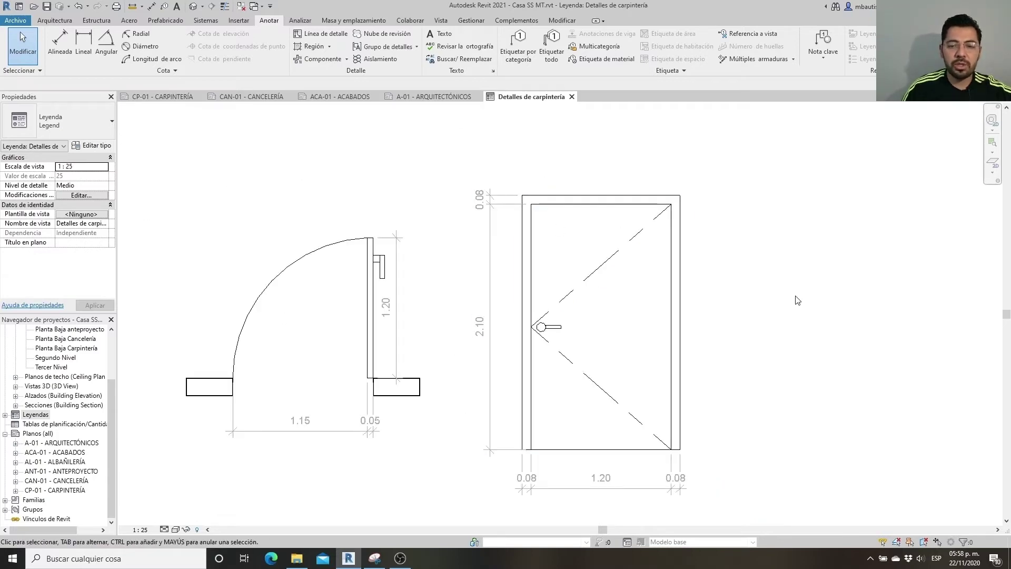
Step: Add a P-01 text label at the door plan and copy it right of the elevation
left_click(450, 36)
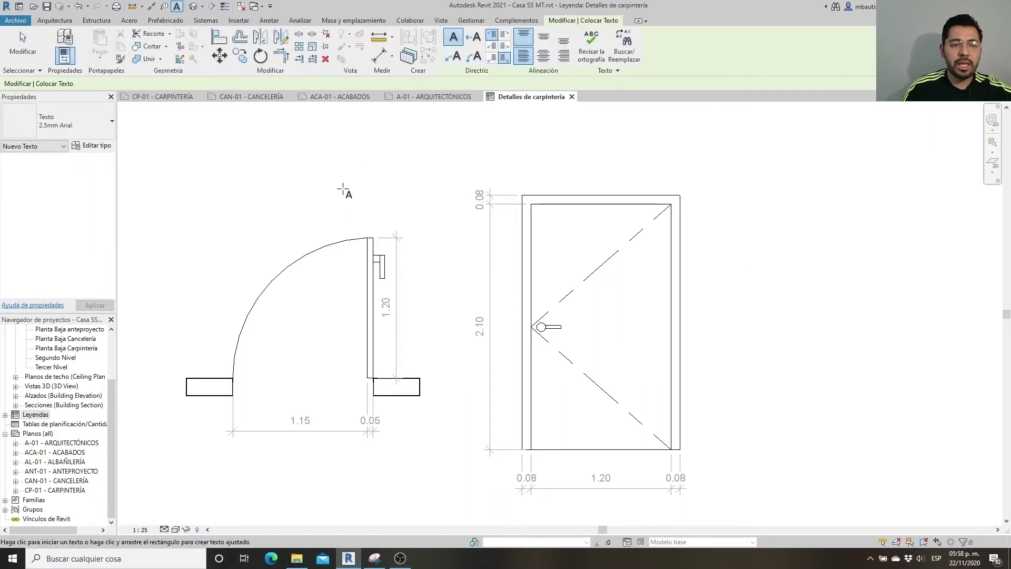
type("P-01")
left_click(272, 234)
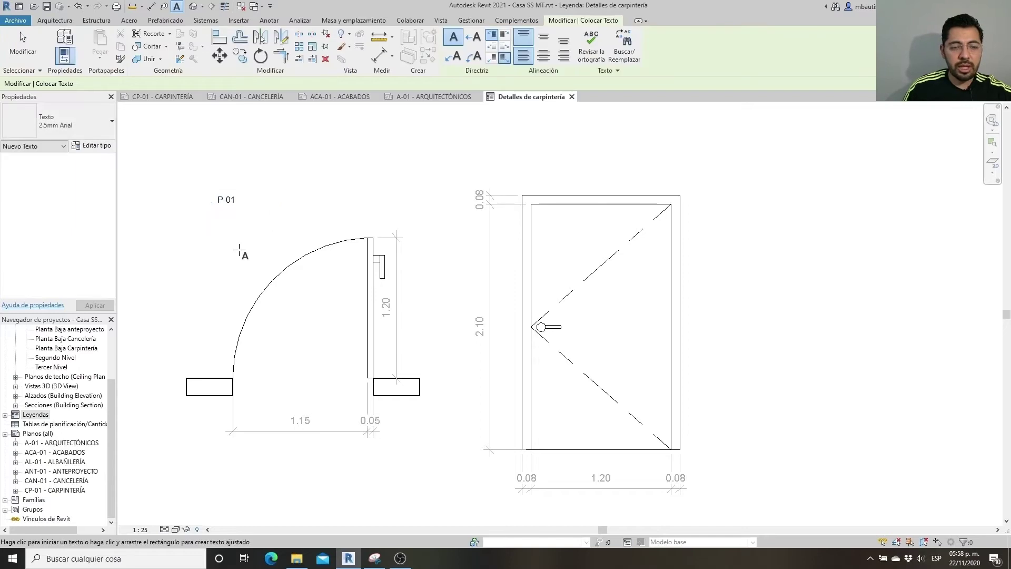
key("Escape")
left_click(231, 201)
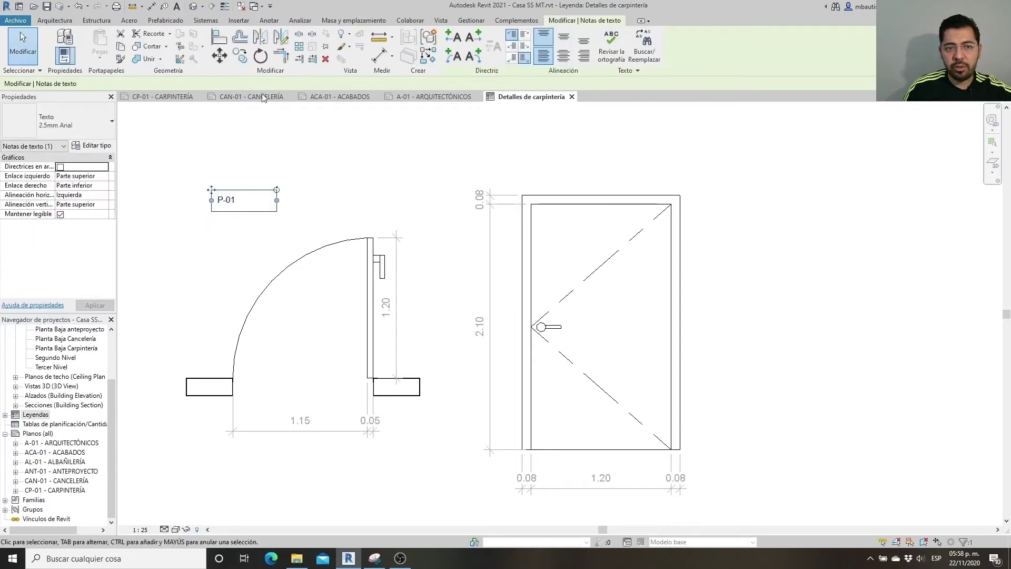
left_click(239, 56)
left_click(231, 202)
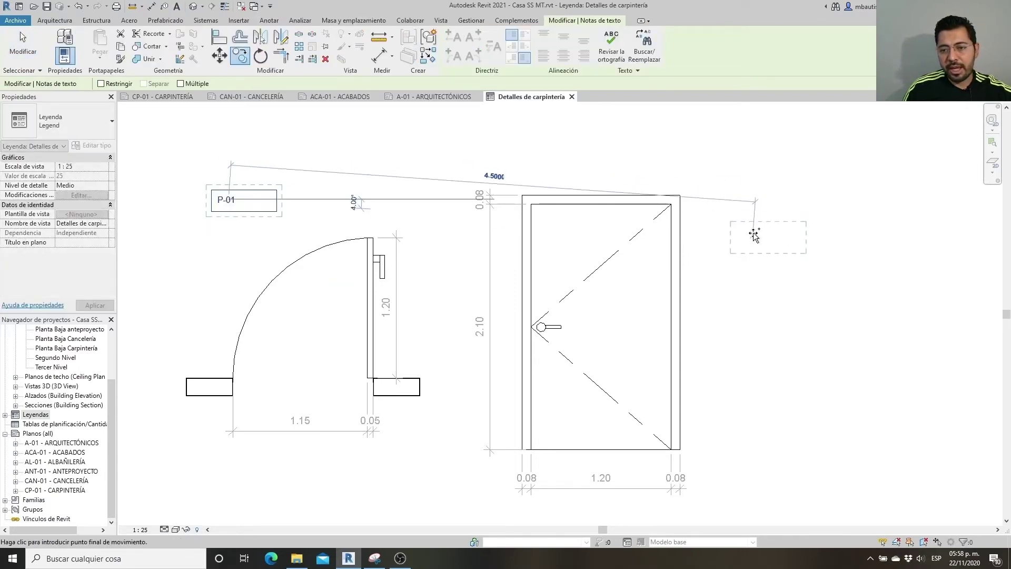
left_click(768, 236)
Step: Edit the copies into the PUERTA DE TAMBOR, nogal face-finish and pine frame notes
double_click(769, 236)
type("PUERTA DE TAMBOR")
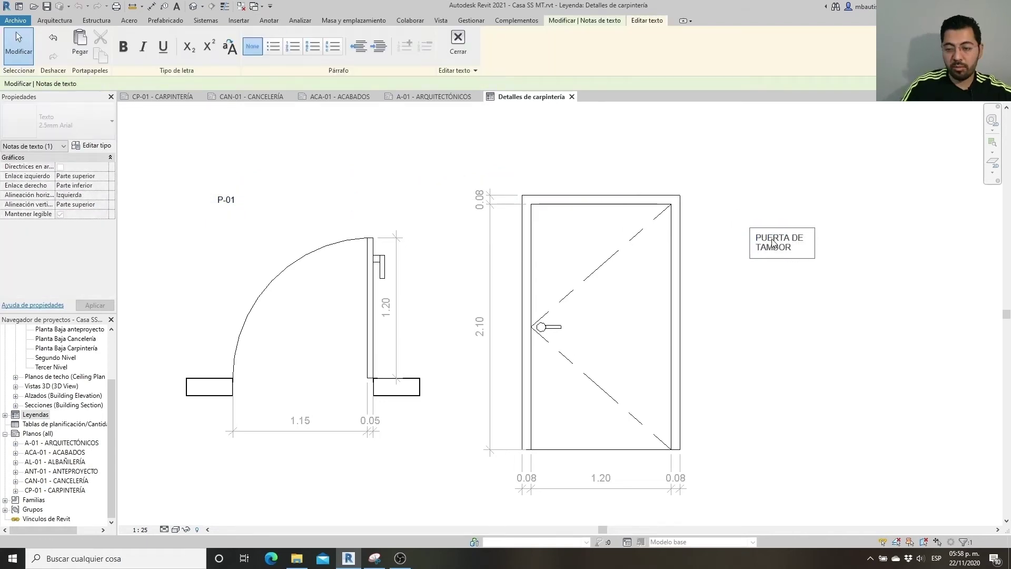
left_click_drag(749, 230, 712, 230)
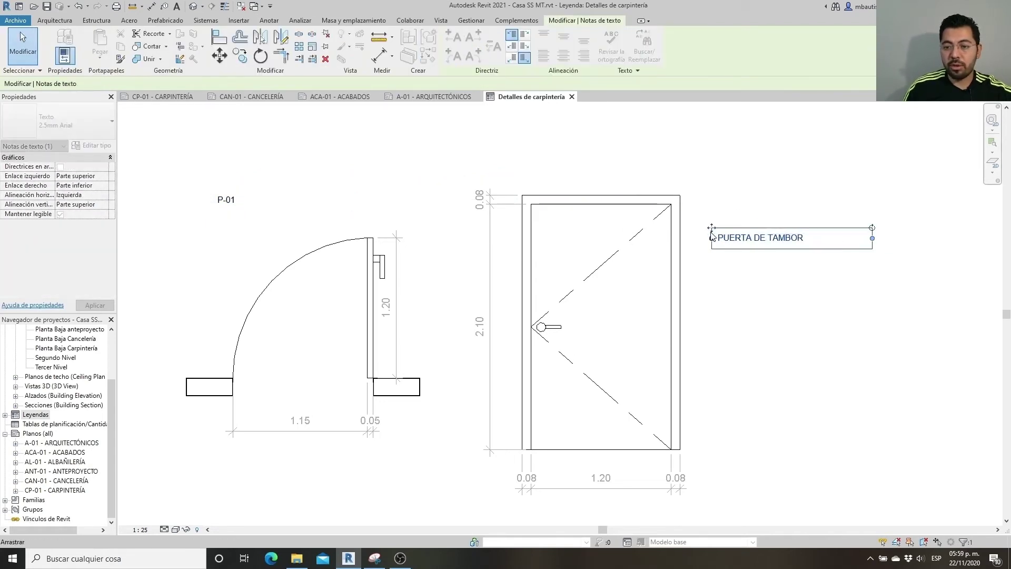
type("ACABADO DE CARA CON LAMINADO WILSONART COR NOGAL")
left_click(763, 381)
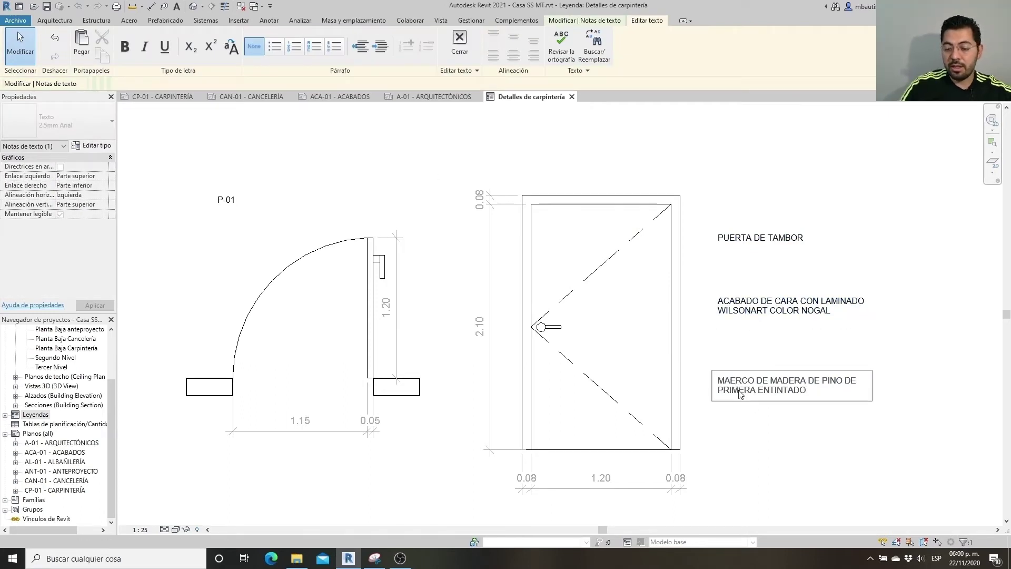
left_click(735, 435)
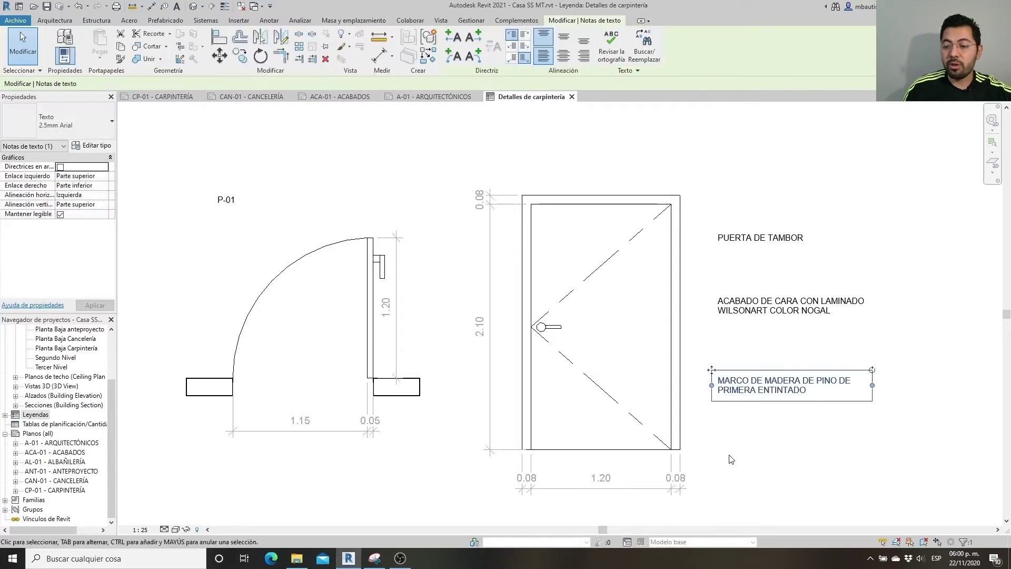
Step: Give the frame note a single left leader ending on the door frame
left_click(453, 39)
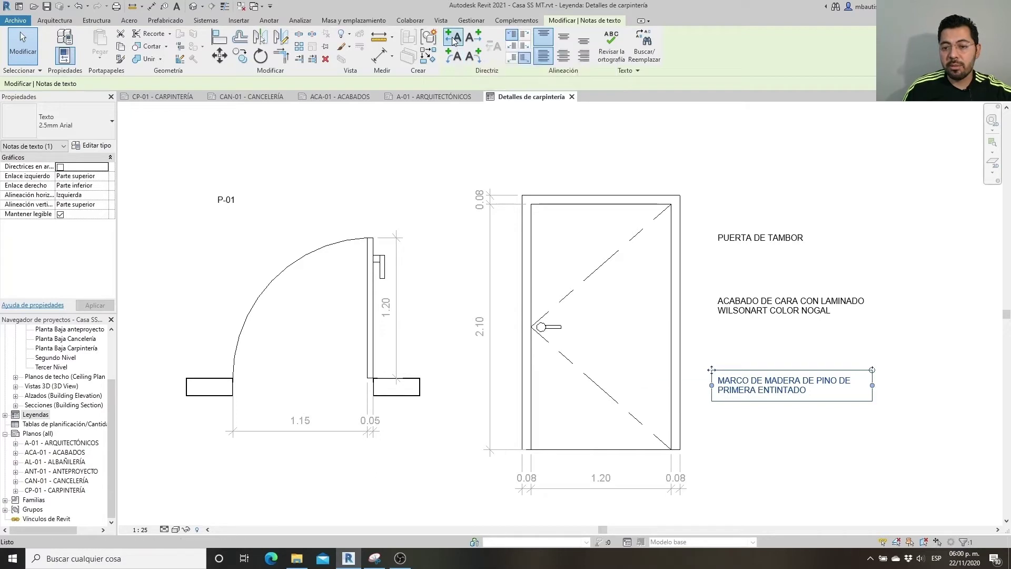
left_click(452, 37)
left_click(497, 53)
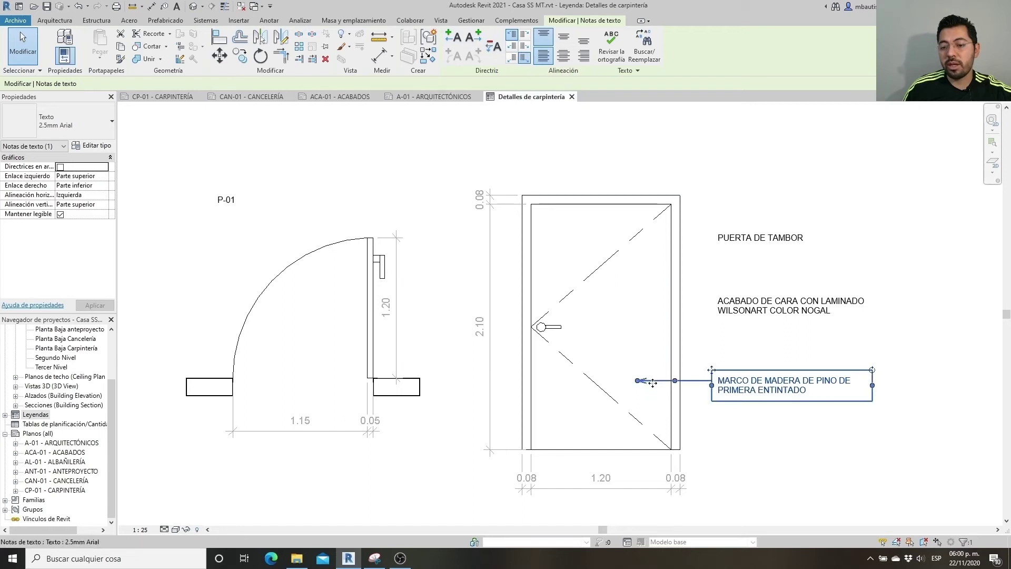
left_click_drag(637, 387, 678, 382)
Step: Add leaders to the face-finish and PUERTA DE TAMBOR notes, lowering the latter slightly
left_click(733, 314)
left_click(452, 42)
left_click(700, 243)
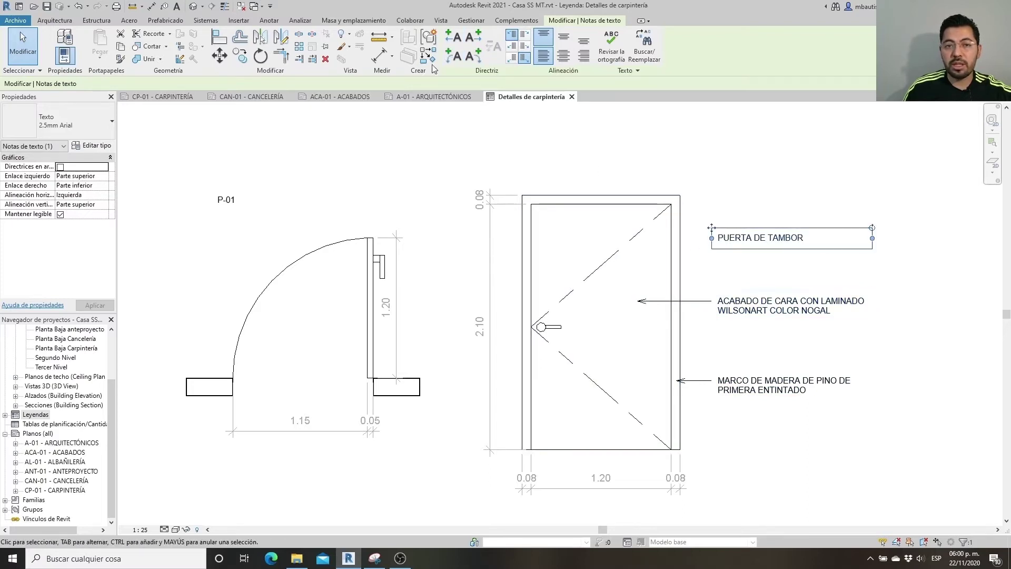
left_click(453, 37)
left_click_drag(774, 245, 775, 265)
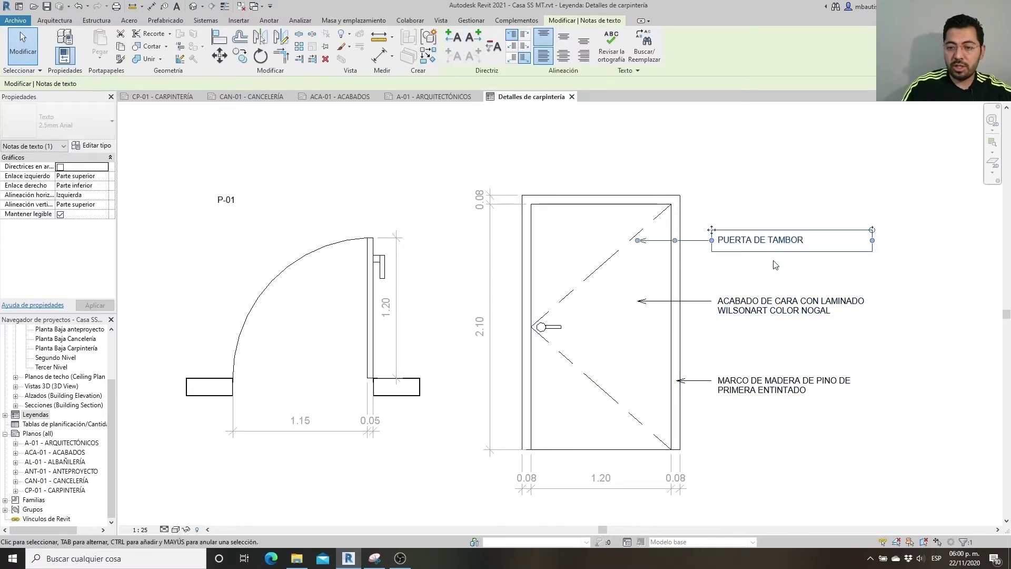
left_click(826, 169)
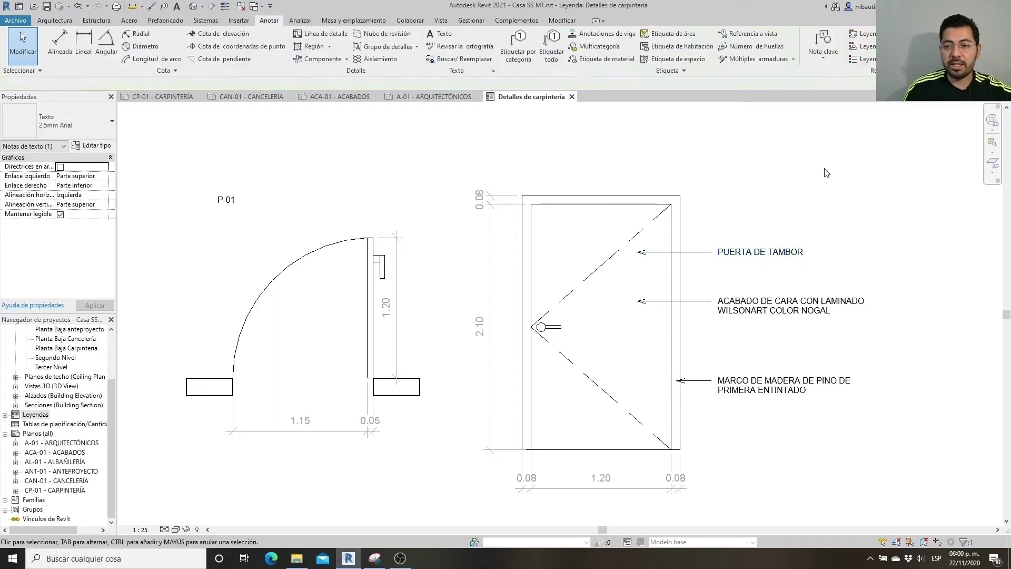
Step: Move the P-01 label slightly lower toward the door plan
scroll(826, 171, "down", 2)
middle_click_drag(826, 171, 809, 222)
scroll(808, 223, "down", 1)
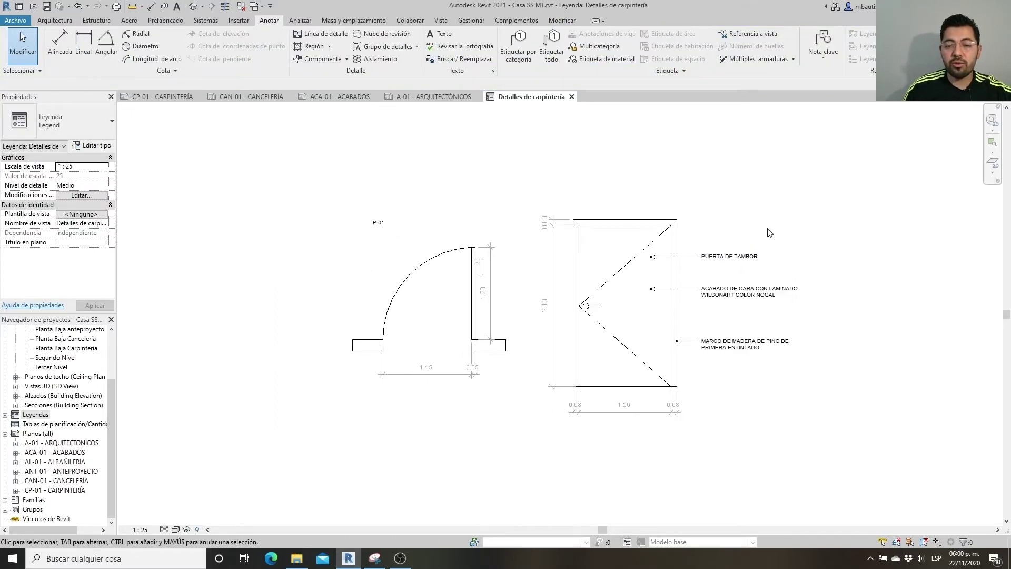
middle_click_drag(449, 315, 487, 299)
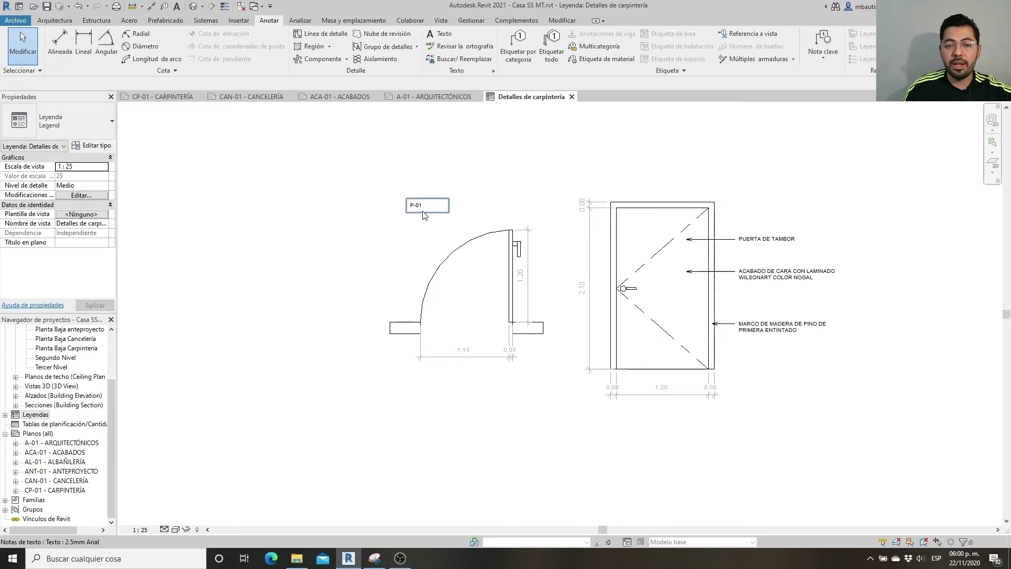
left_click_drag(416, 206, 426, 214)
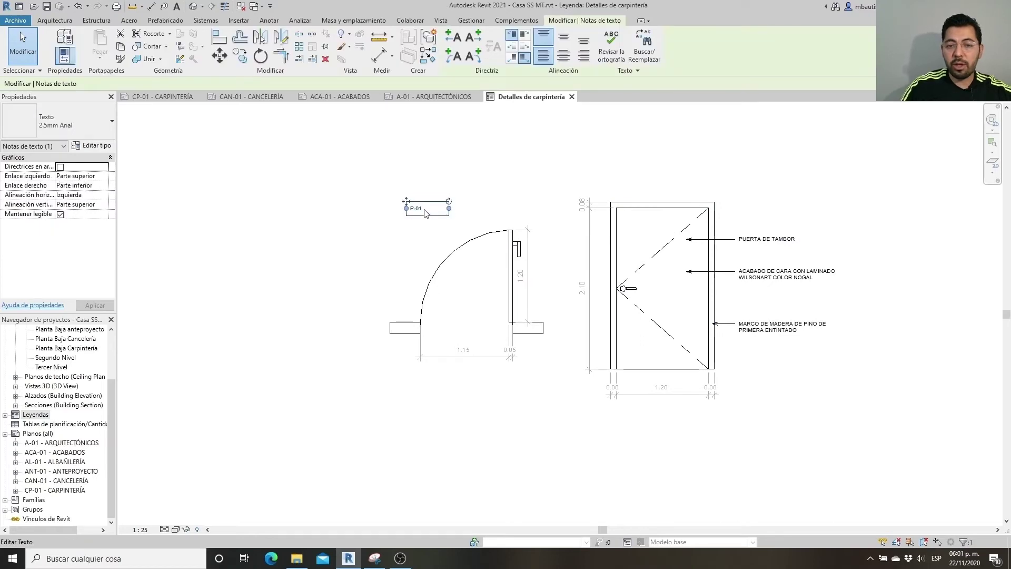
left_click(413, 174)
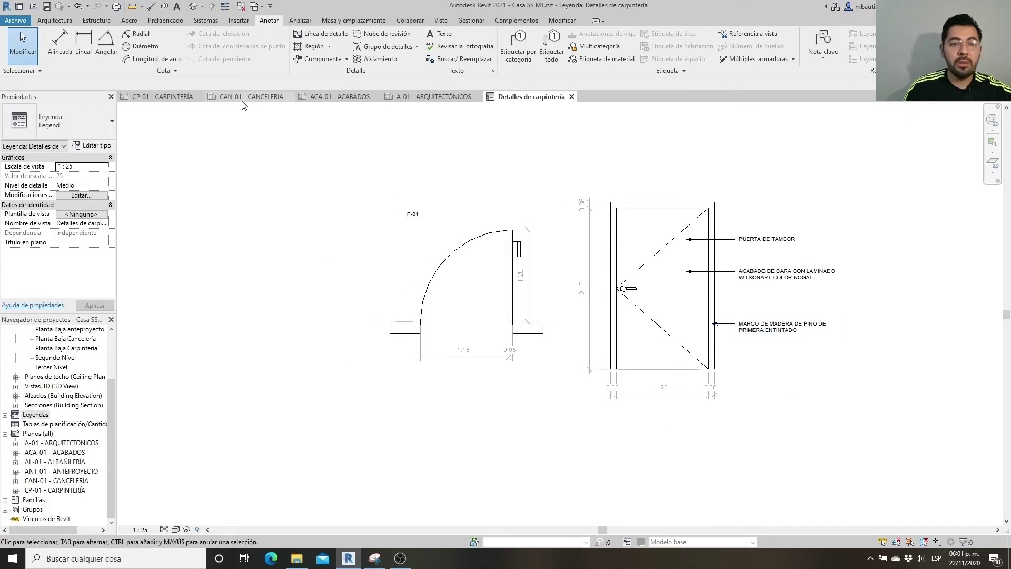
Step: Check the kitchen area on the CP-01 sheet, then return to the Detalles de carpintería legend
left_click(179, 97)
middle_click_drag(416, 191, 456, 241)
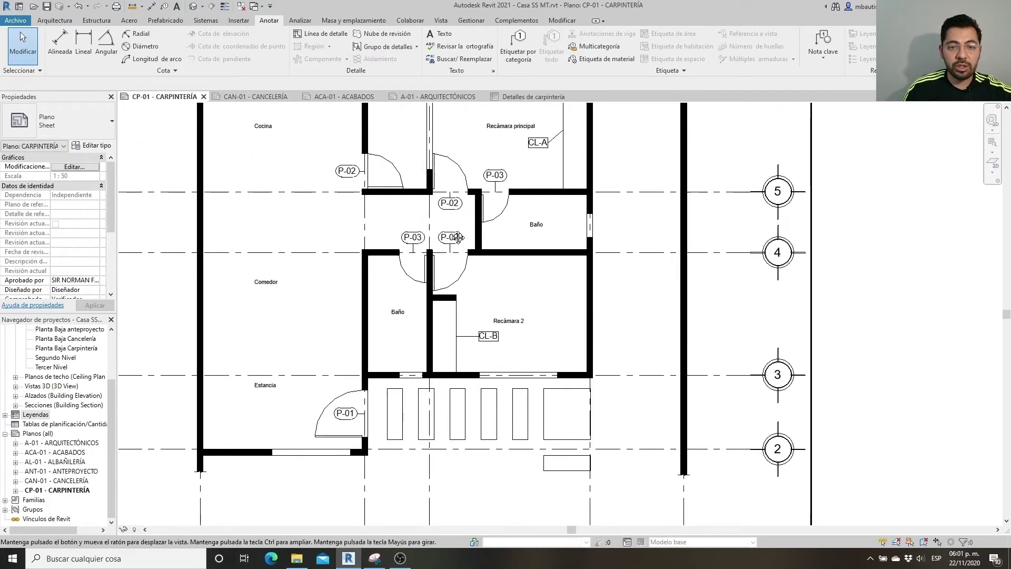
left_click(527, 97)
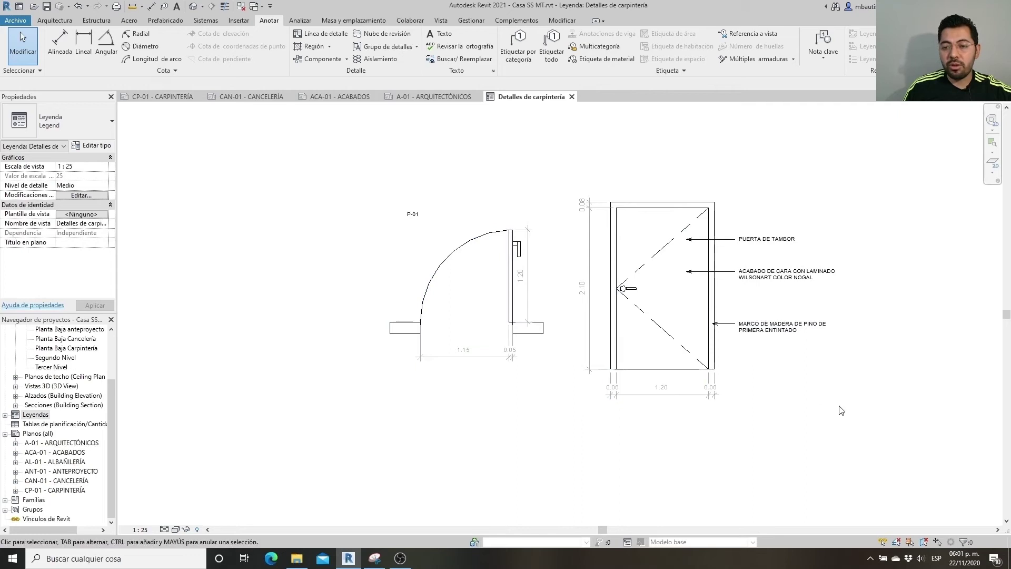
scroll(841, 410, "down", 2)
Step: Copy the whole door legend detail twice, stacking the copies below the original
mouse_move(849, 399)
left_mouse_down()
mouse_move(479, 256)
mouse_move(346, 178)
left_mouse_up()
key("c")
key("o")
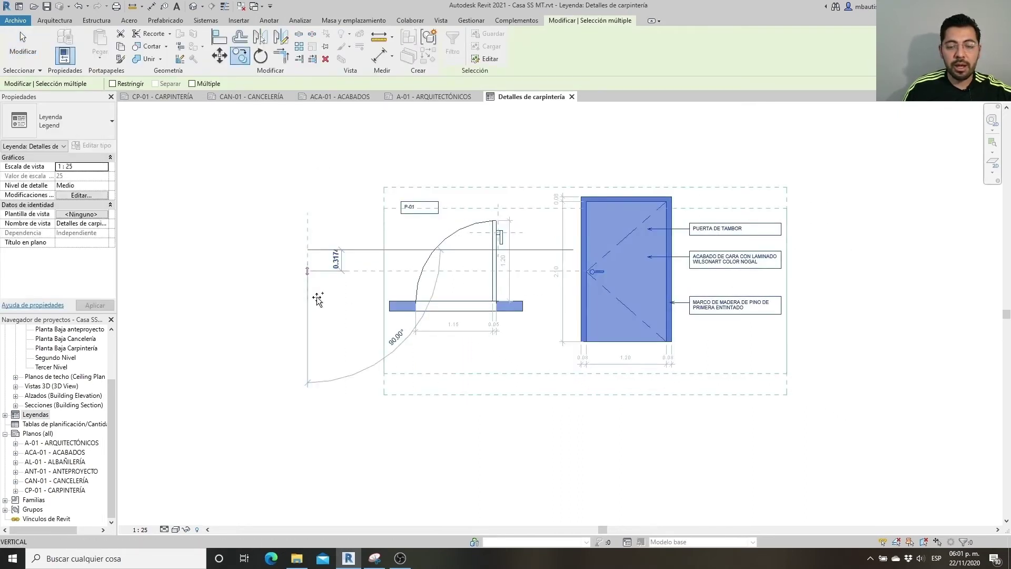
left_click(317, 298)
scroll(314, 332, "down", 1)
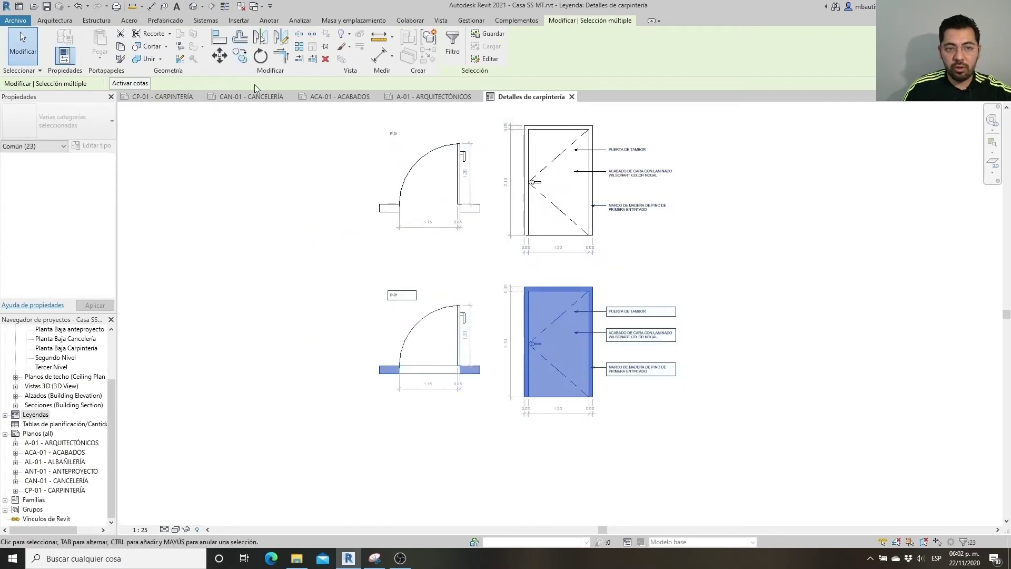
left_click(240, 56)
left_click(316, 211)
left_click(339, 289)
key("Escape")
mouse_move(342, 384)
middle_mouse_down()
mouse_move(365, 320)
mouse_move(366, 345)
middle_mouse_up()
scroll(352, 337, "up", 1)
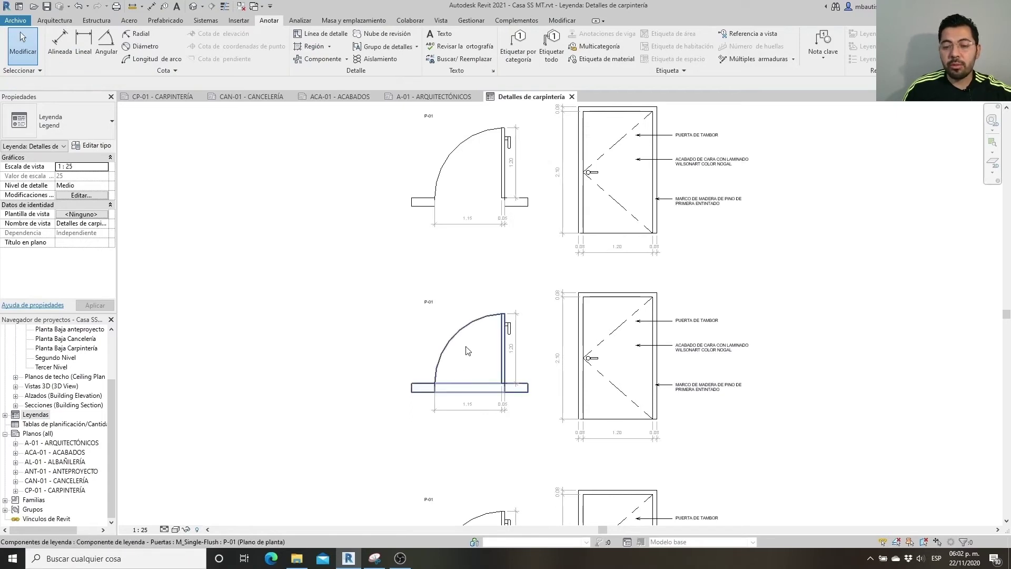
Step: Switch the second copy's door to type P-02 and delete its leftover handle lines
left_click(466, 328)
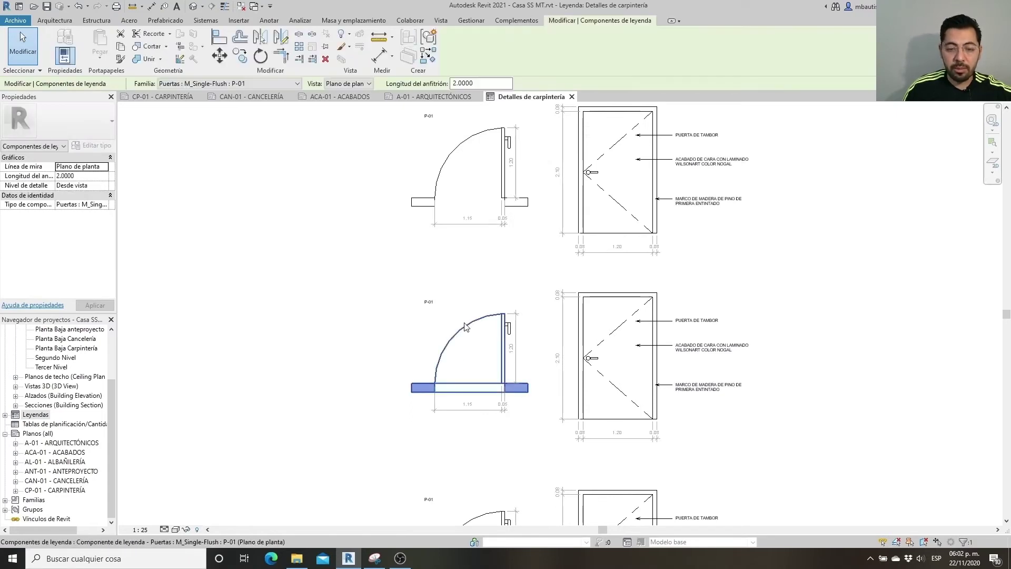
left_click(264, 82)
left_click(265, 95)
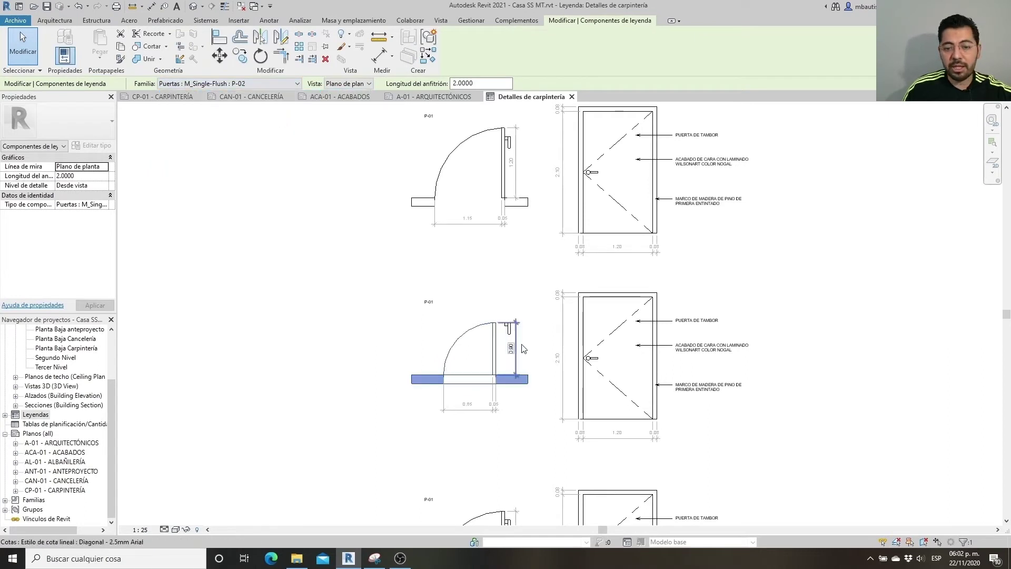
key("Escape")
scroll(421, 341, "up", 2)
scroll(579, 344, "up", 2)
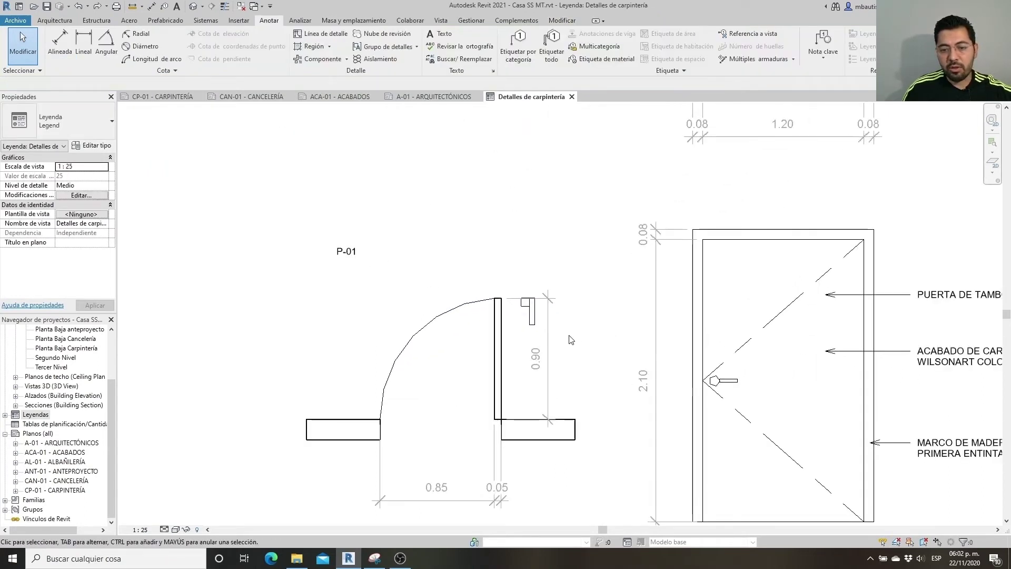
scroll(571, 340, "up", 2)
left_click(524, 301)
key("Delete")
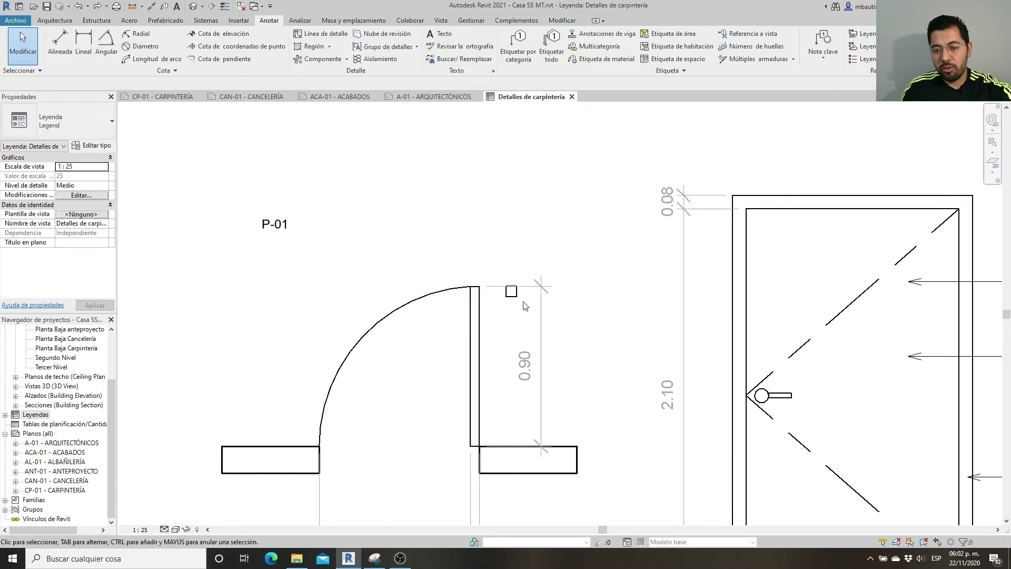
Step: Change the bottom copy's door to the narrower 0.65-wide P-01 type
scroll(474, 219, "down", 4)
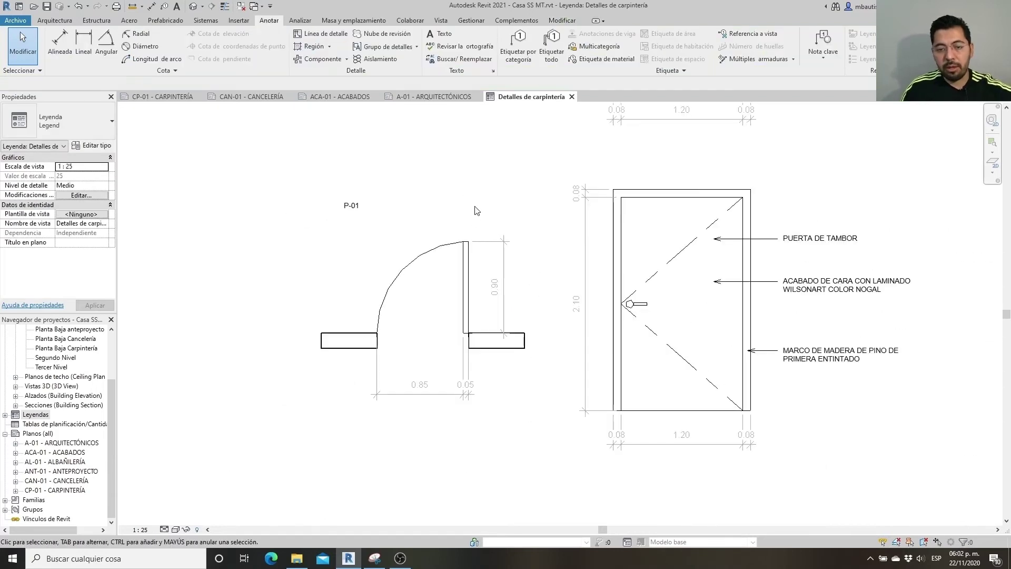
scroll(474, 210, "down", 4)
left_click(489, 488)
left_click(274, 84)
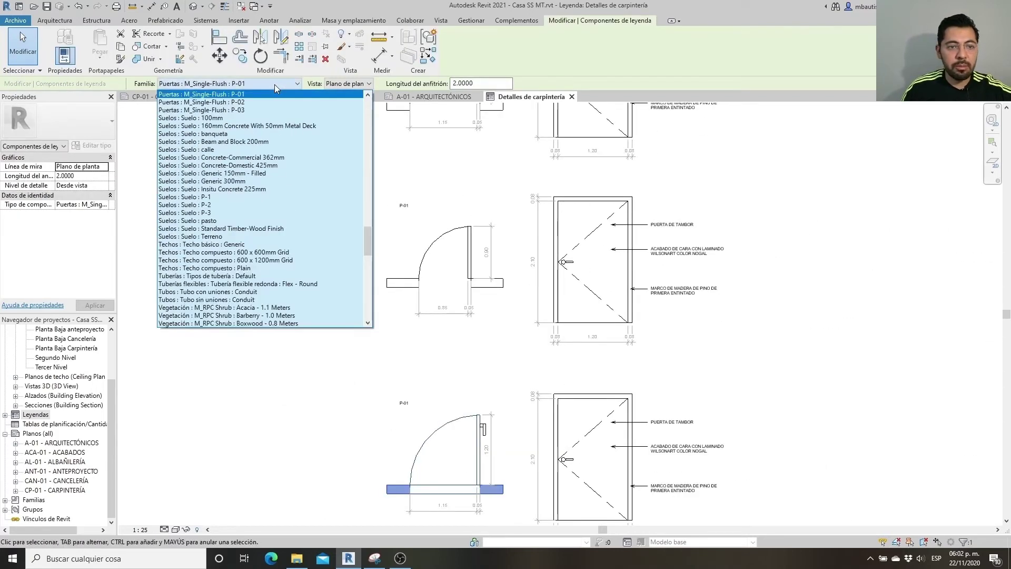
left_click(278, 113)
left_click(475, 417)
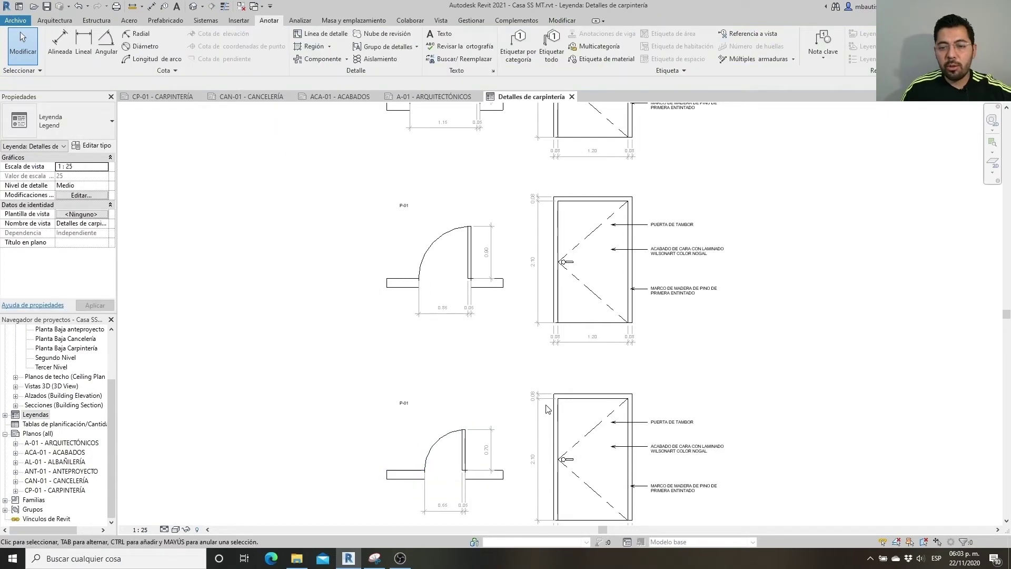
Step: Check the middle door, then edit the P-01 door label text
left_click(586, 294)
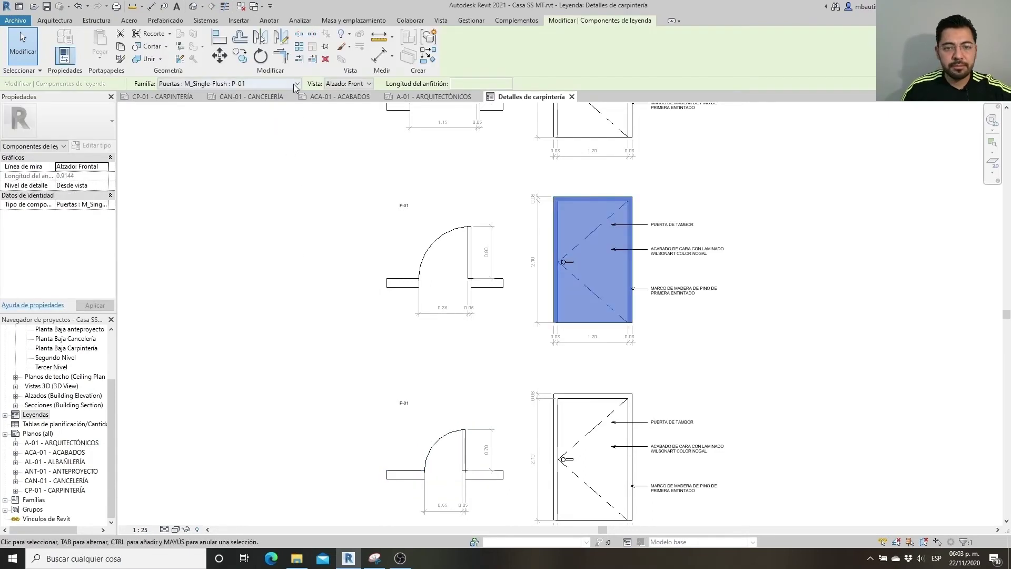
key("d")
key("i")
scroll(594, 458, "up", 2)
scroll(558, 237, "up", 2)
key("Escape")
key("Escape")
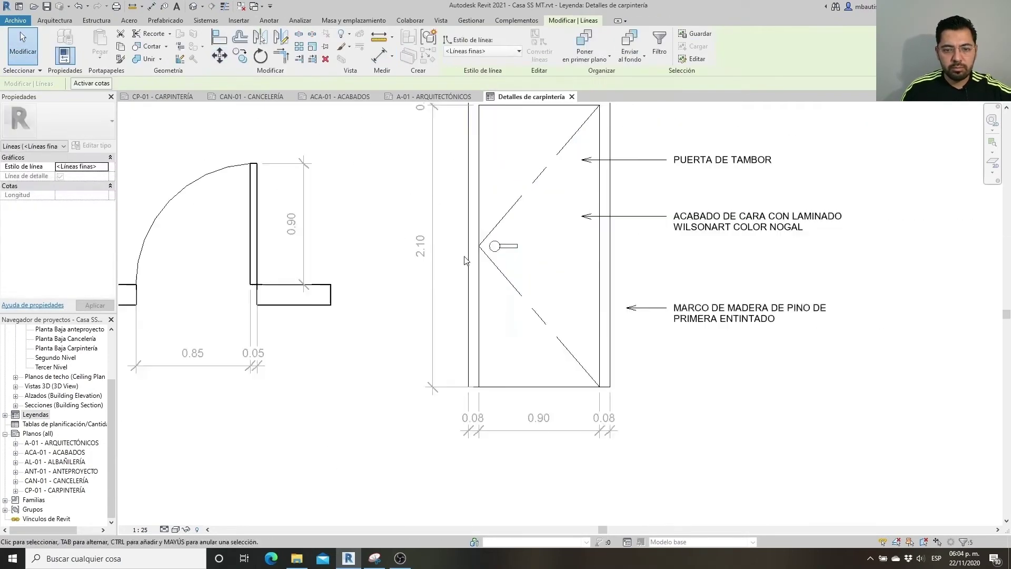
scroll(368, 263, "down", 3)
scroll(327, 164, "up", 3)
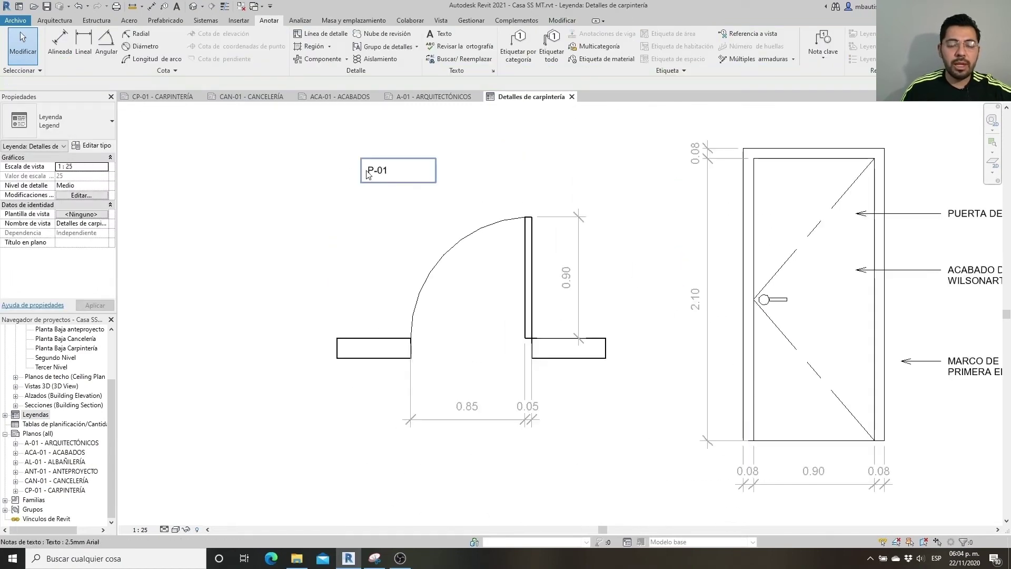
double_click(392, 174)
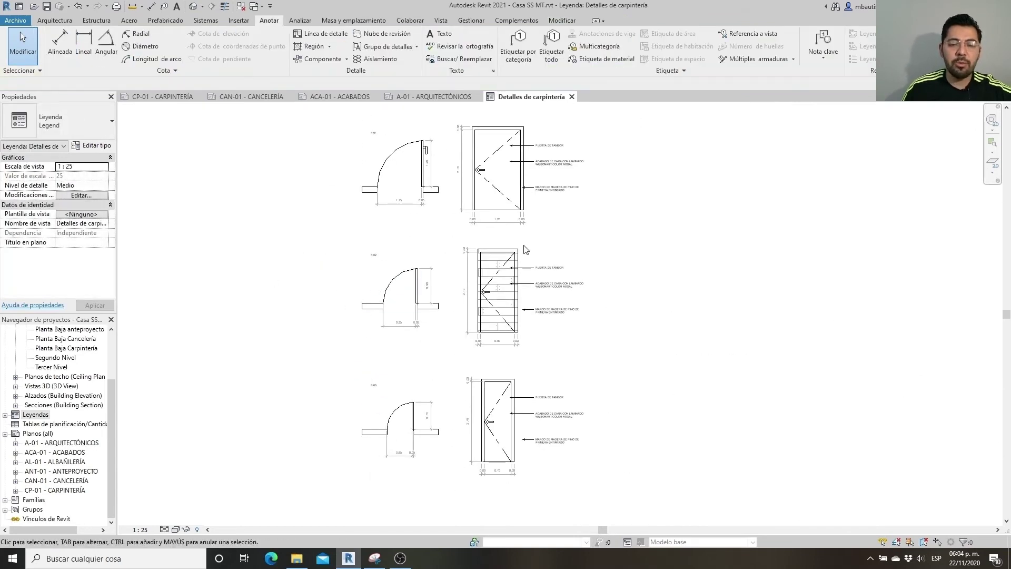
Step: Drag Detalles de carpintería from Leyendas into the empty area of the CP-01 - CARPINTERÍA sheet
left_click(158, 96)
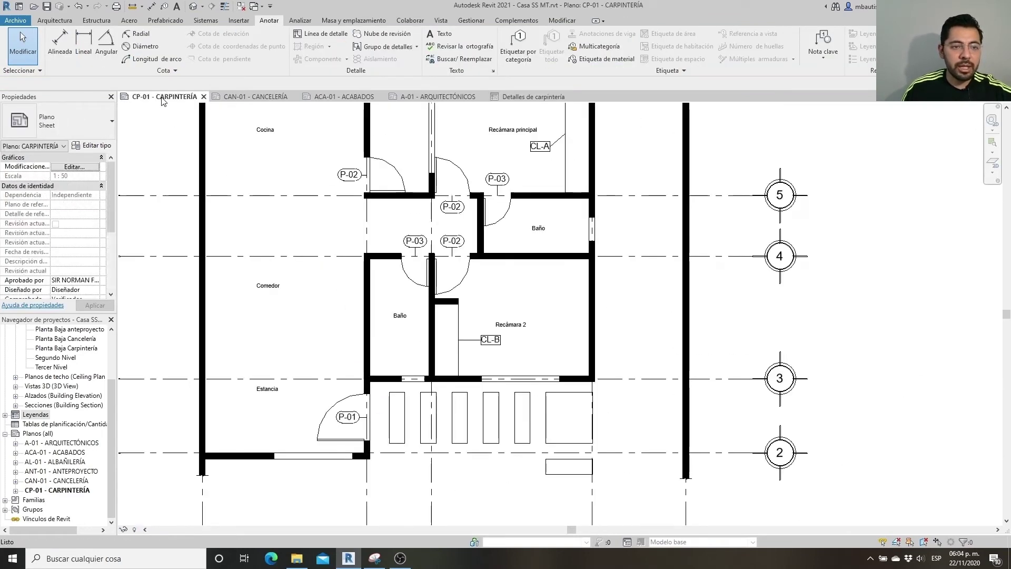
scroll(603, 326, "down", 2)
scroll(604, 326, "down", 1)
middle_click_drag(604, 326, 561, 346)
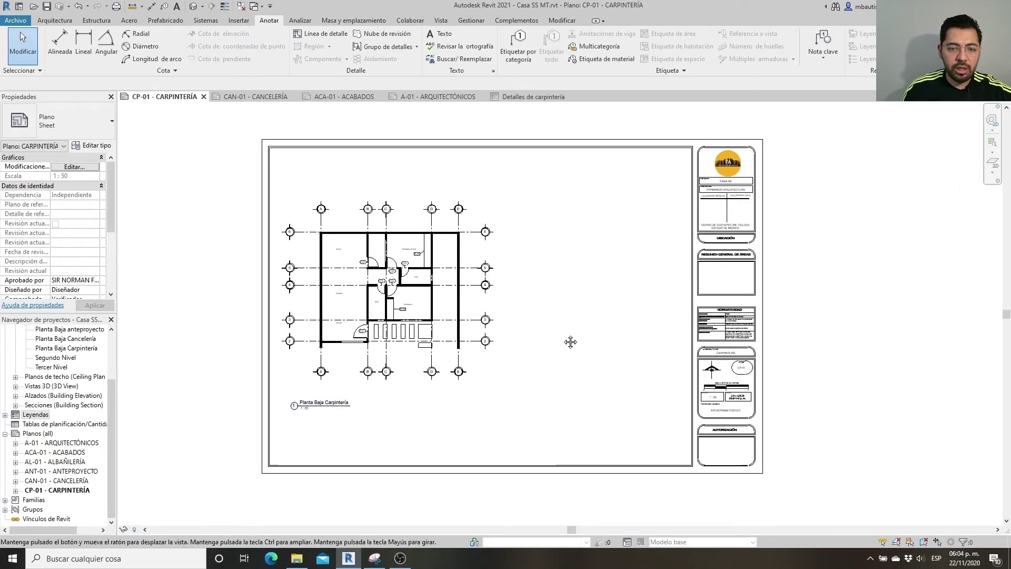
left_click(5, 415)
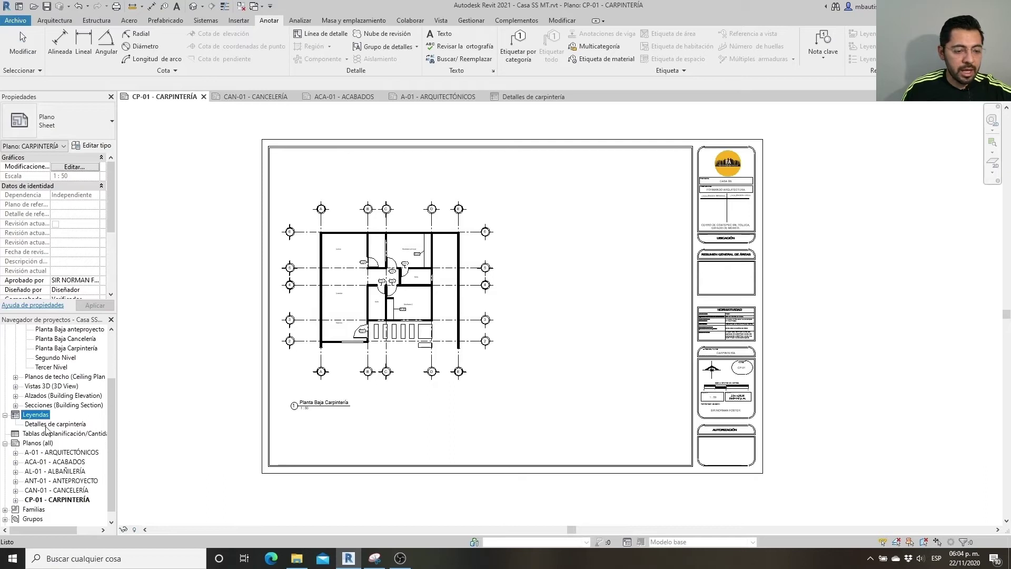
left_click(53, 424)
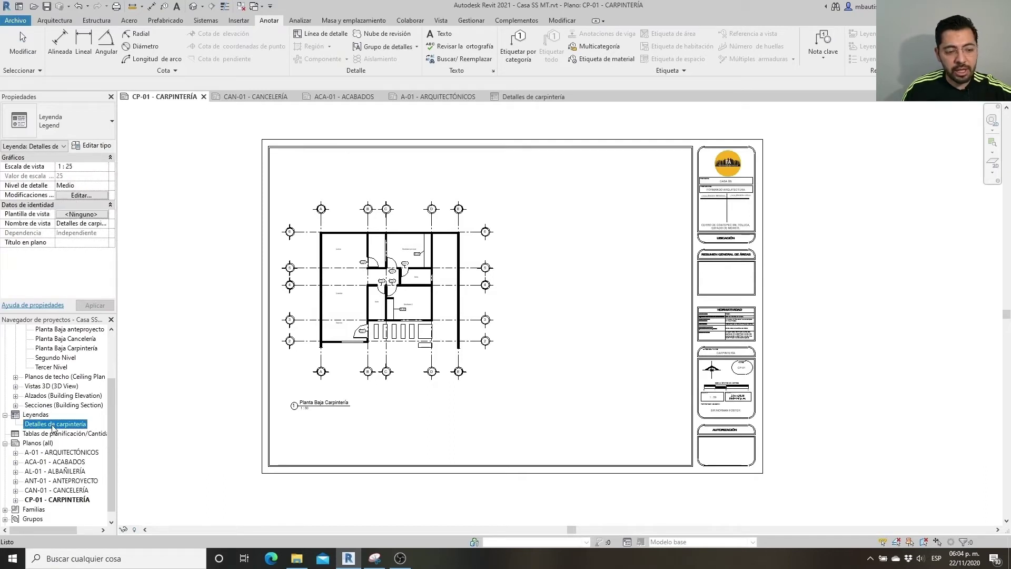
left_click_drag(574, 258, 574, 257)
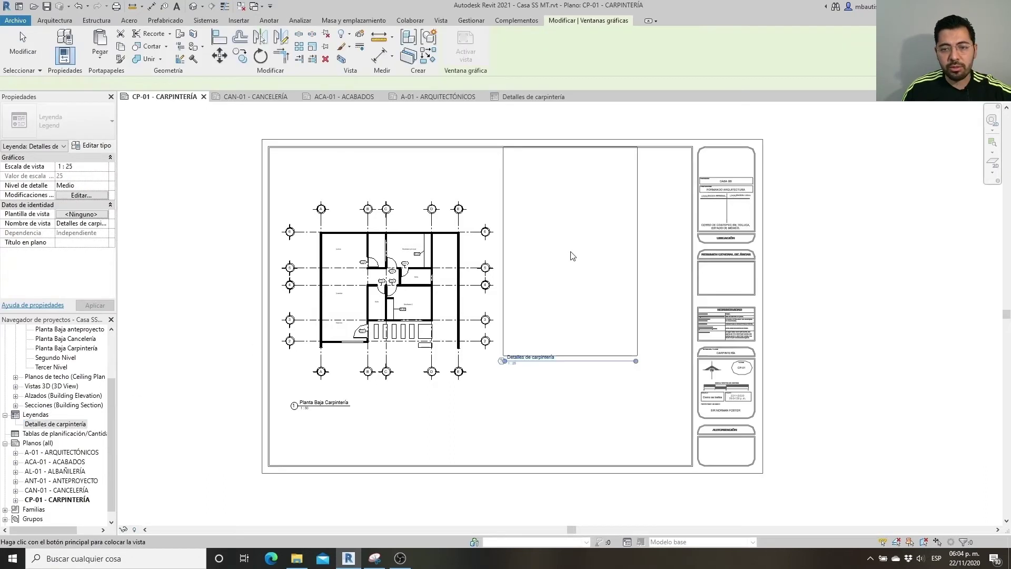
left_click(601, 262)
scroll(594, 238, "up", 2)
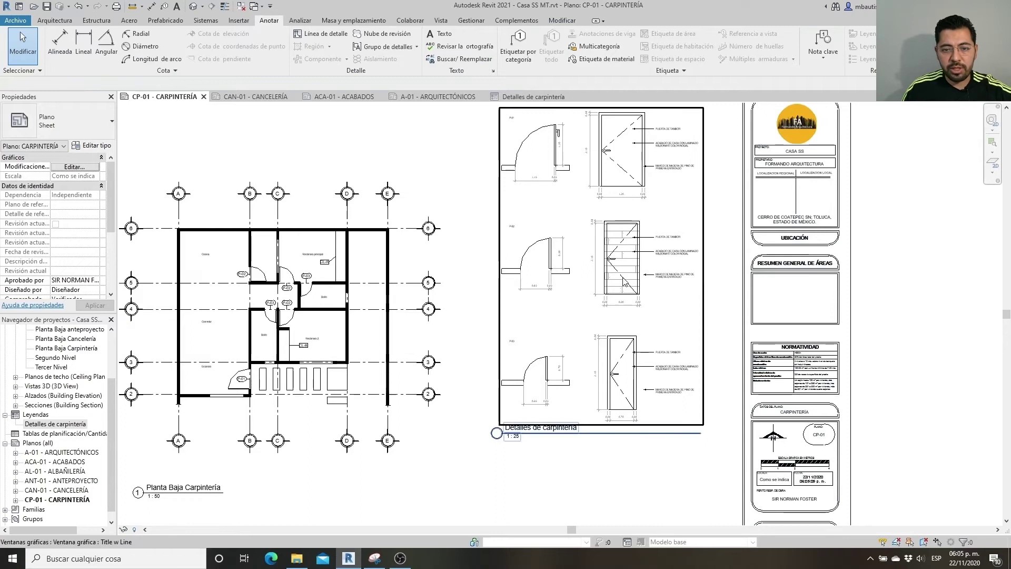
Step: Shorten the legend viewport's title line, keeping the title-with-line viewport type
scroll(616, 282, "up", 2)
scroll(521, 243, "down", 2)
scroll(453, 263, "down", 2)
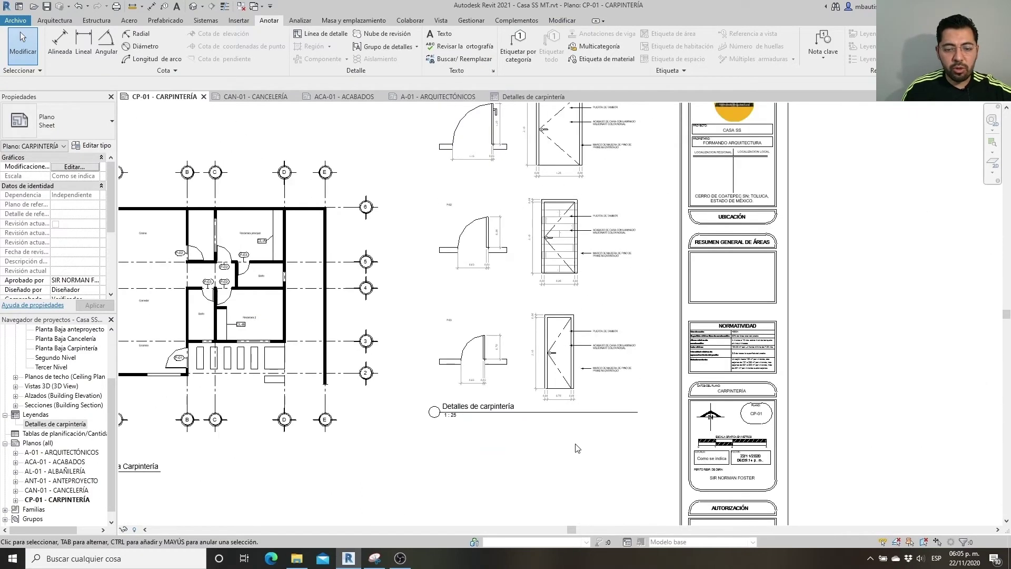
scroll(464, 412, "up", 3)
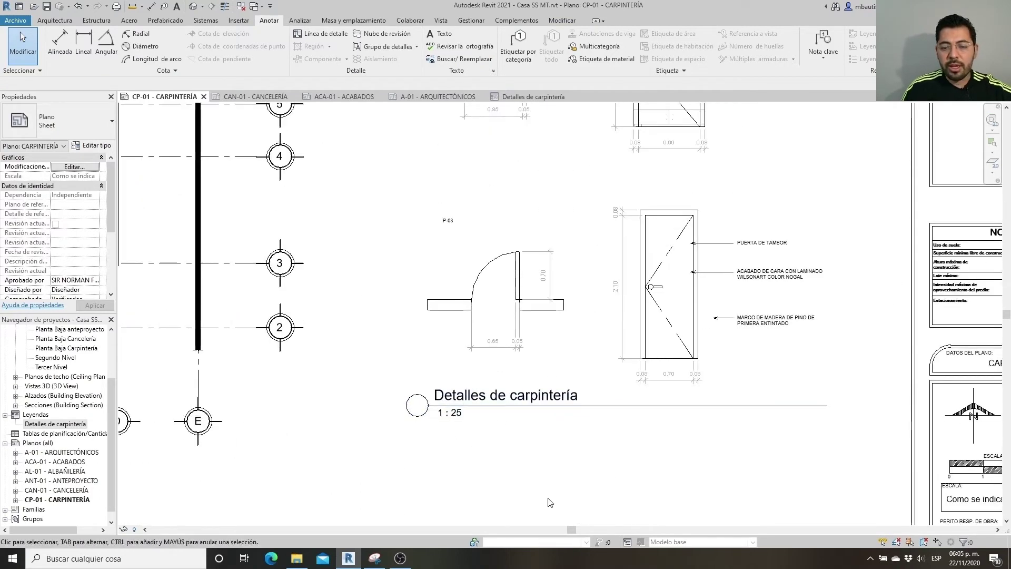
scroll(610, 488, "down", 2)
scroll(526, 436, "up", 1)
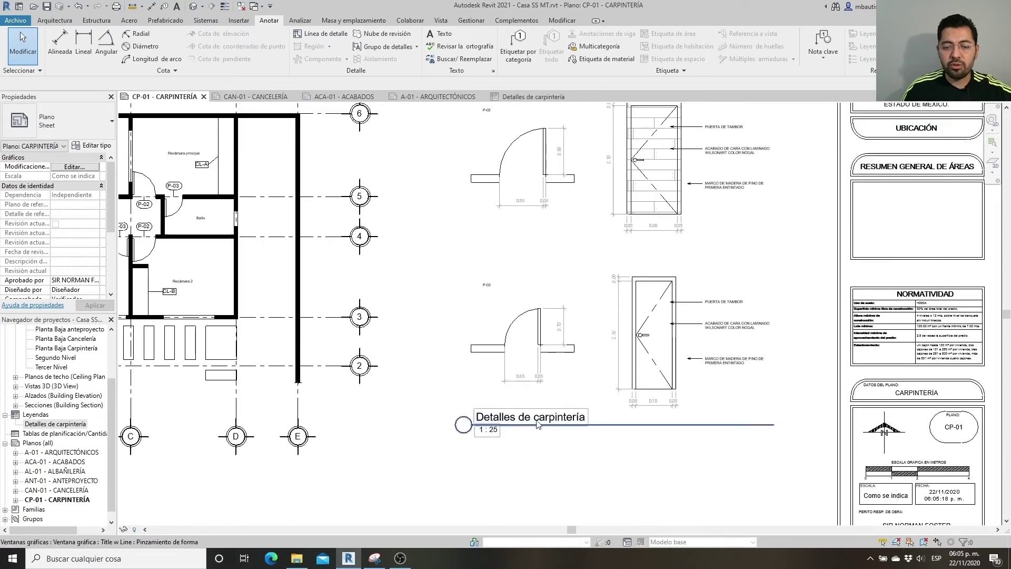
left_click(537, 424)
left_click_drag(774, 424, 600, 424)
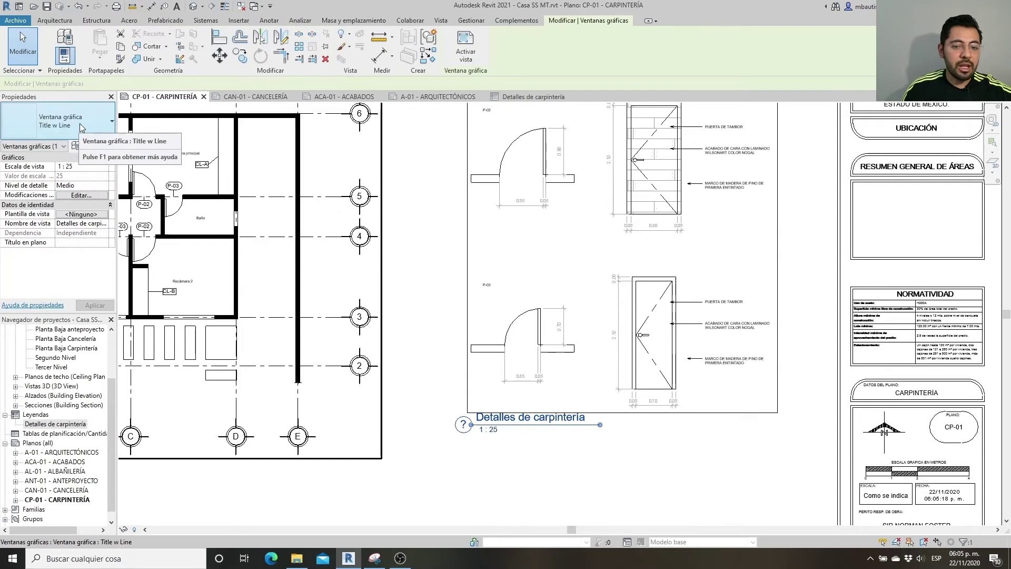
left_click(80, 124)
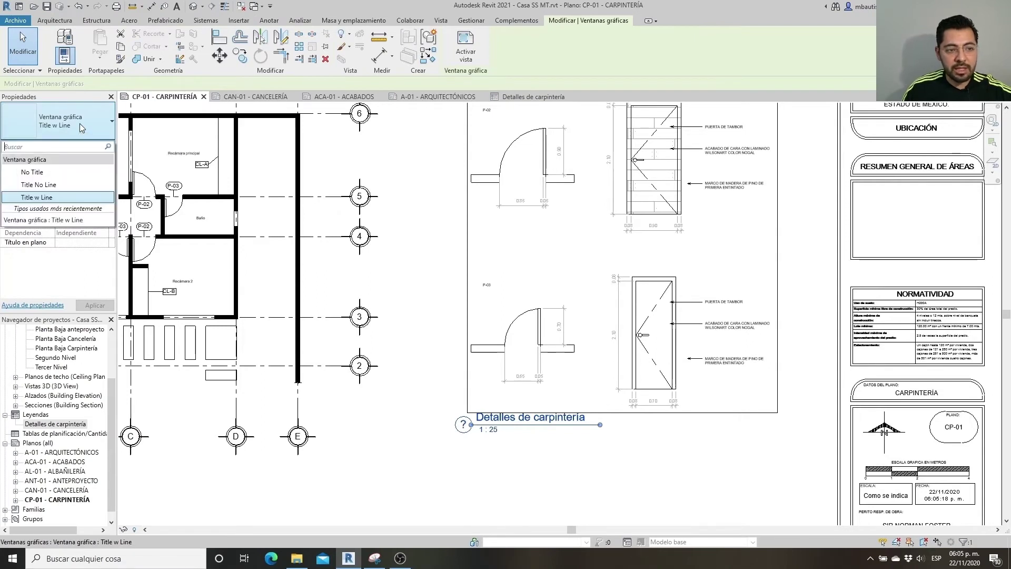
left_click(63, 178)
left_click(476, 483)
Step: Rename the legend viewport title to 'Detalles de puertas'
scroll(473, 482, "down", 3)
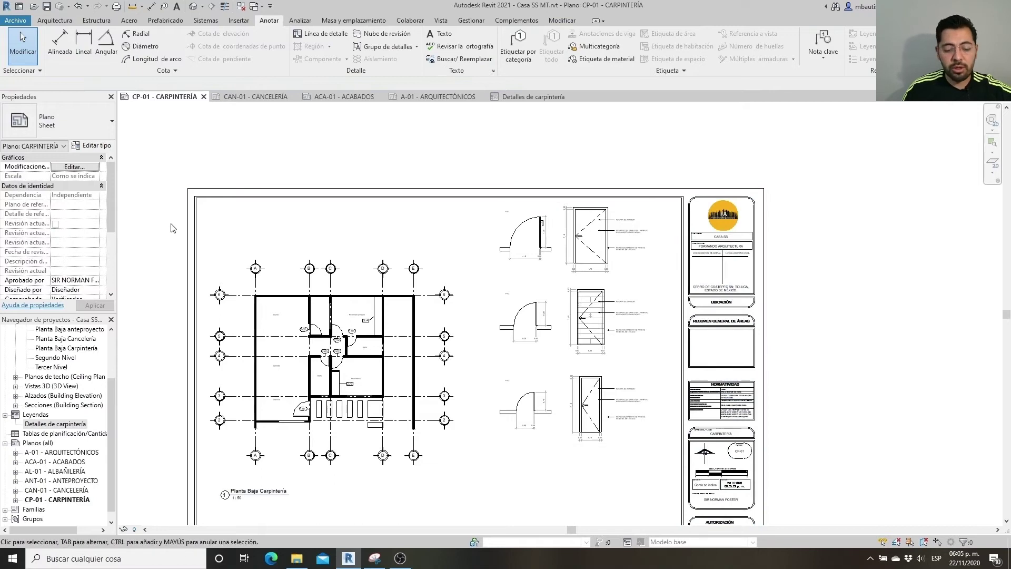
middle_click_drag(517, 466, 522, 403)
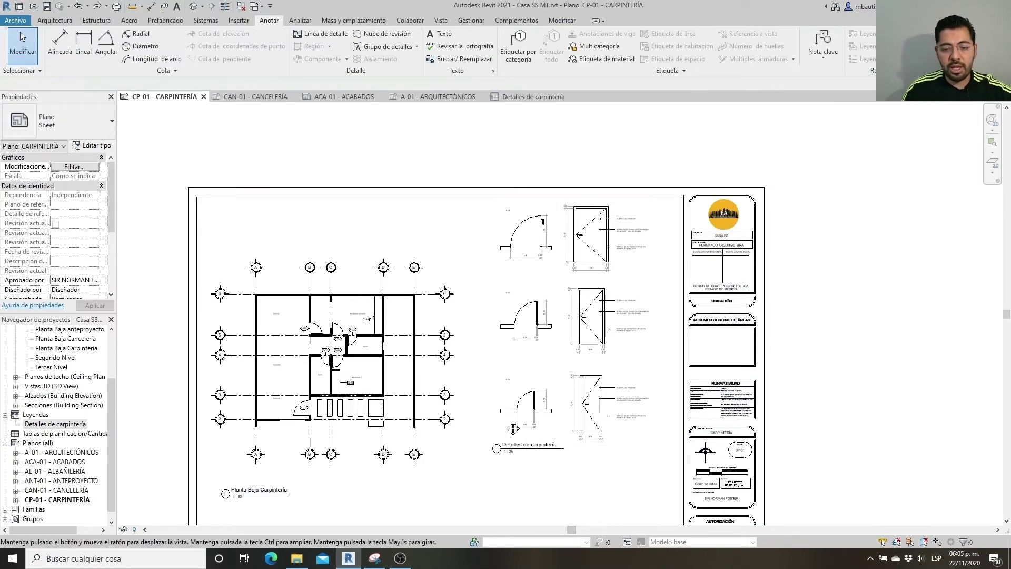
scroll(521, 404, "up", 3)
left_click(560, 373)
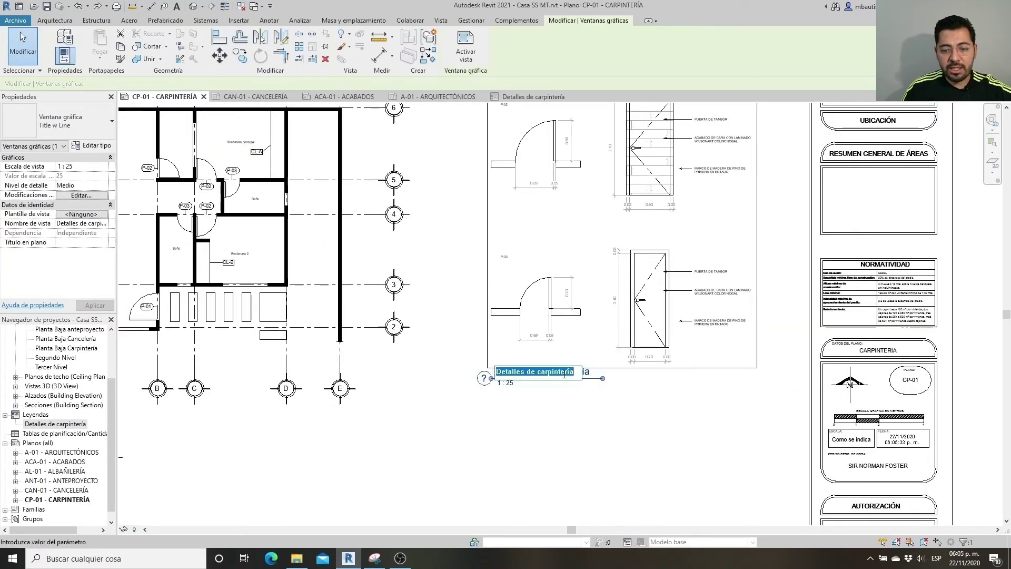
type("Detalles de c")
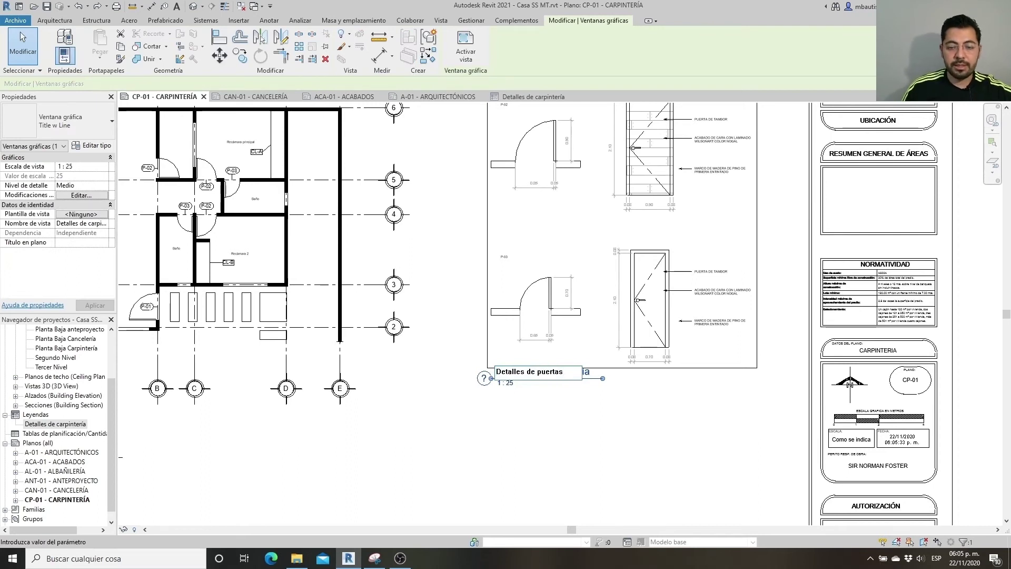
key("Return")
scroll(592, 377, "down", 3)
scroll(451, 282, "up", 3)
scroll(371, 226, "up", 2)
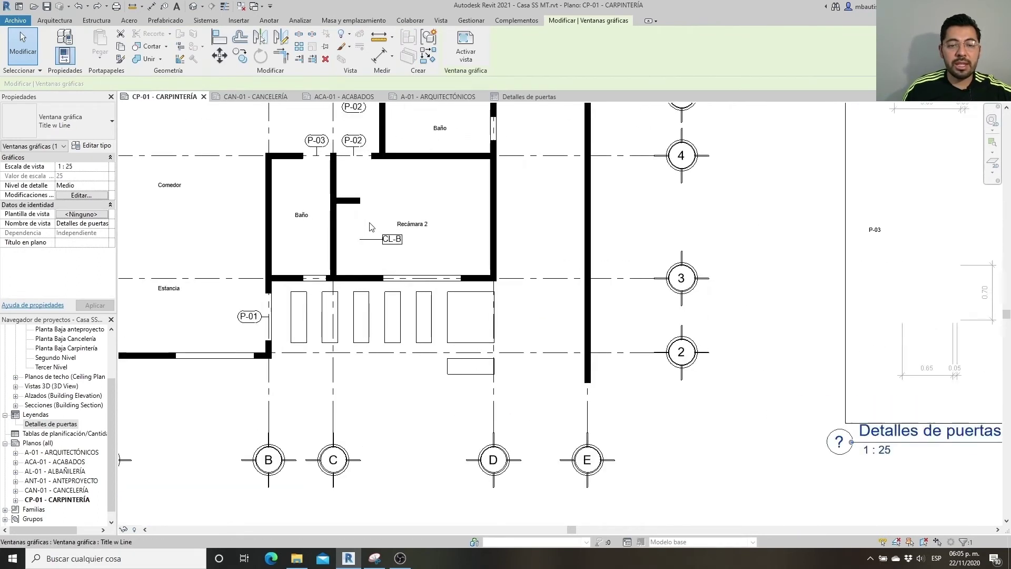
scroll(370, 226, "down", 2)
scroll(390, 232, "down", 1)
scroll(405, 234, "down", 1)
scroll(418, 236, "down", 1)
scroll(419, 235, "down", 2)
scroll(458, 248, "down", 1)
scroll(516, 263, "down", 1)
scroll(558, 272, "down", 1)
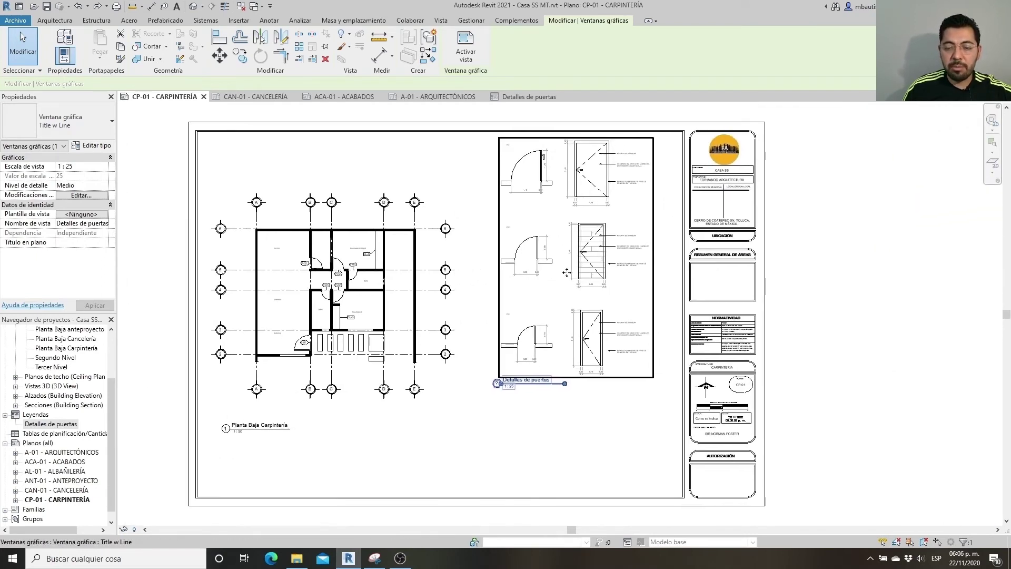
left_click(442, 21)
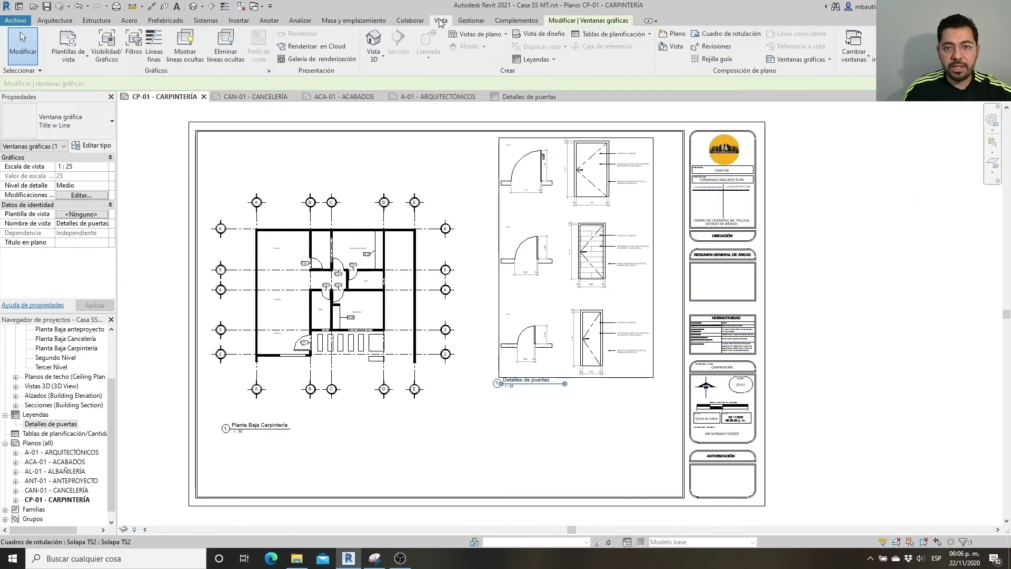
Step: Create a new legend view named Detalles de closets
left_click(527, 59)
left_click(552, 78)
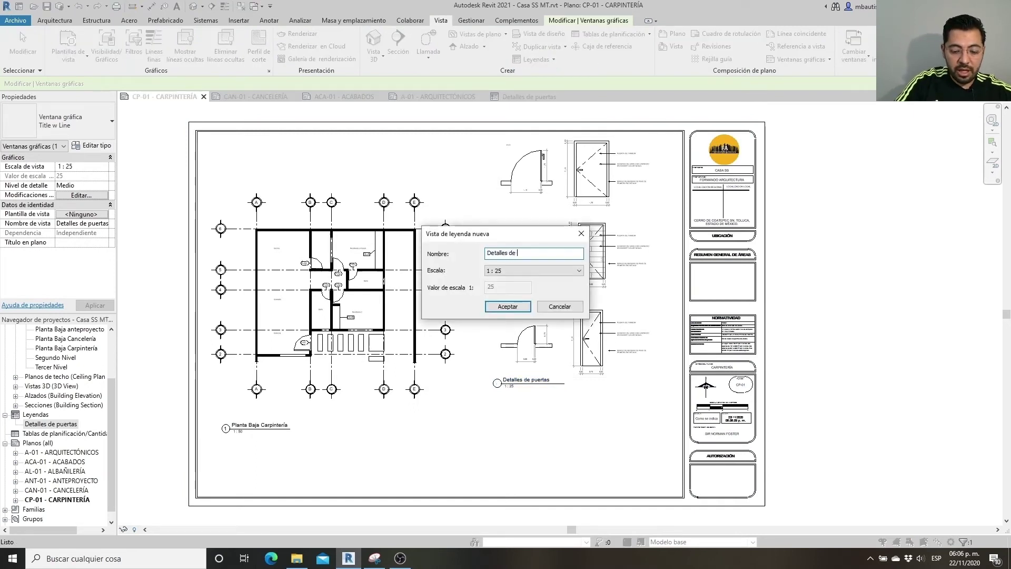
left_click(508, 306)
left_click(269, 21)
Step: Place the Closet CL-A legend component, adding its back elevation to the right
left_click(346, 59)
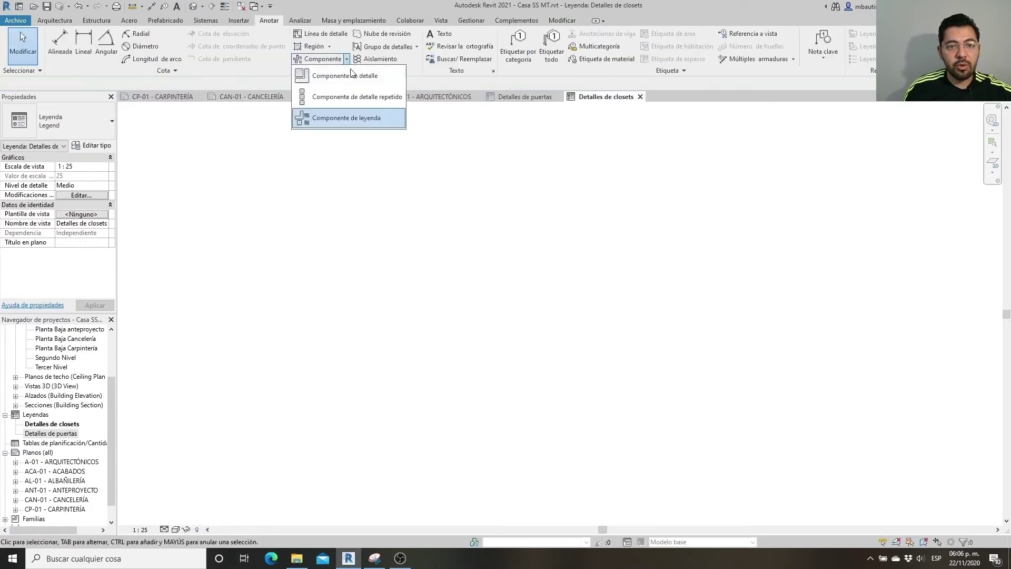
left_click(367, 128)
left_click(169, 84)
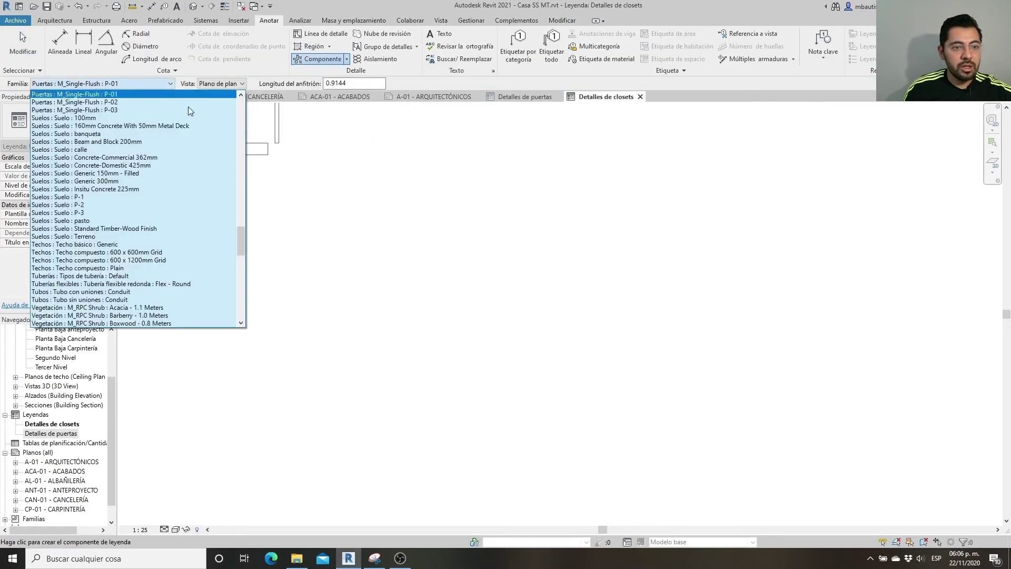
left_click_drag(245, 235, 244, 213)
left_click(158, 229)
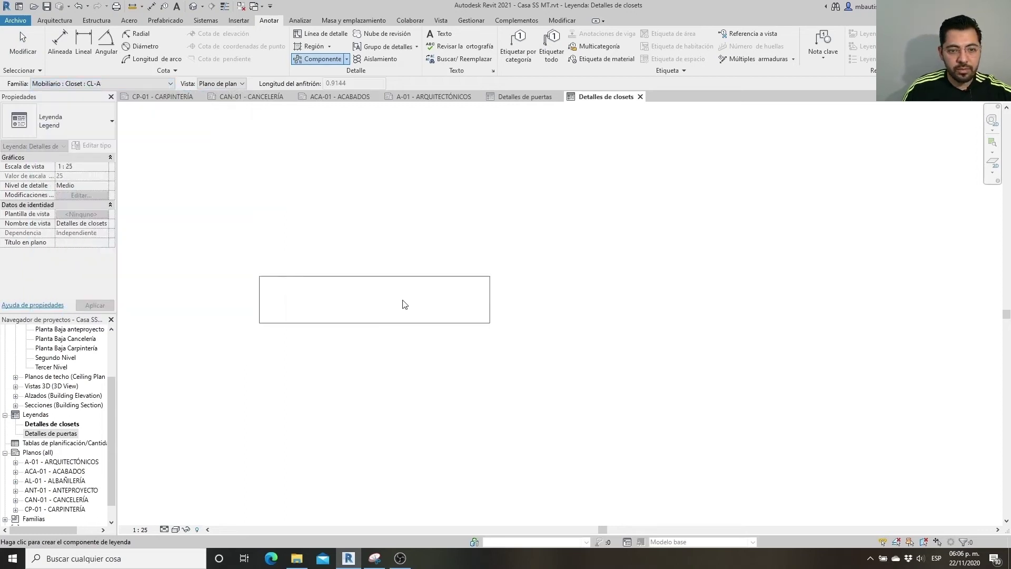
left_click(662, 297)
left_click(695, 368)
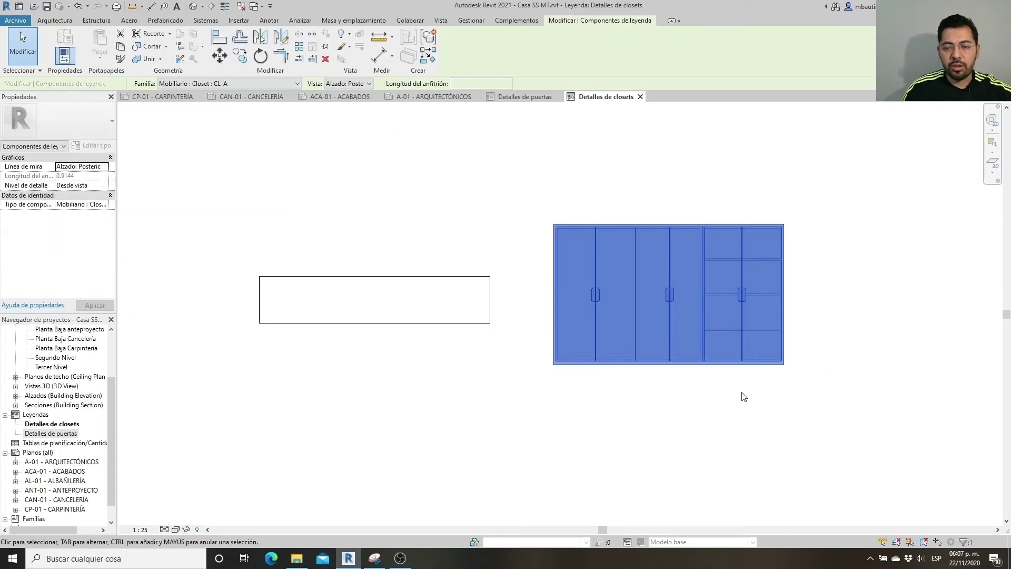
left_click(744, 345)
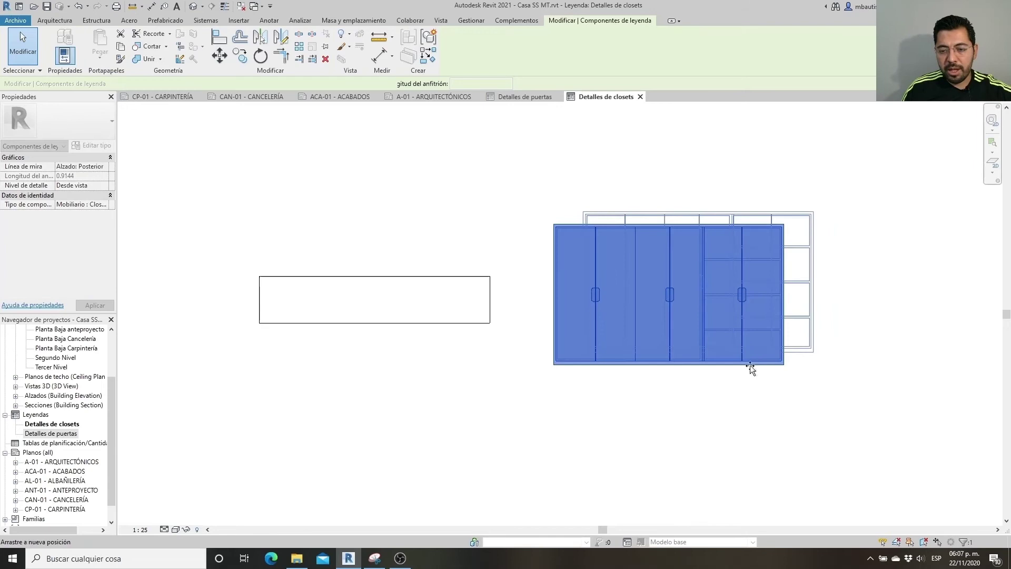
key("Escape")
key("Escape")
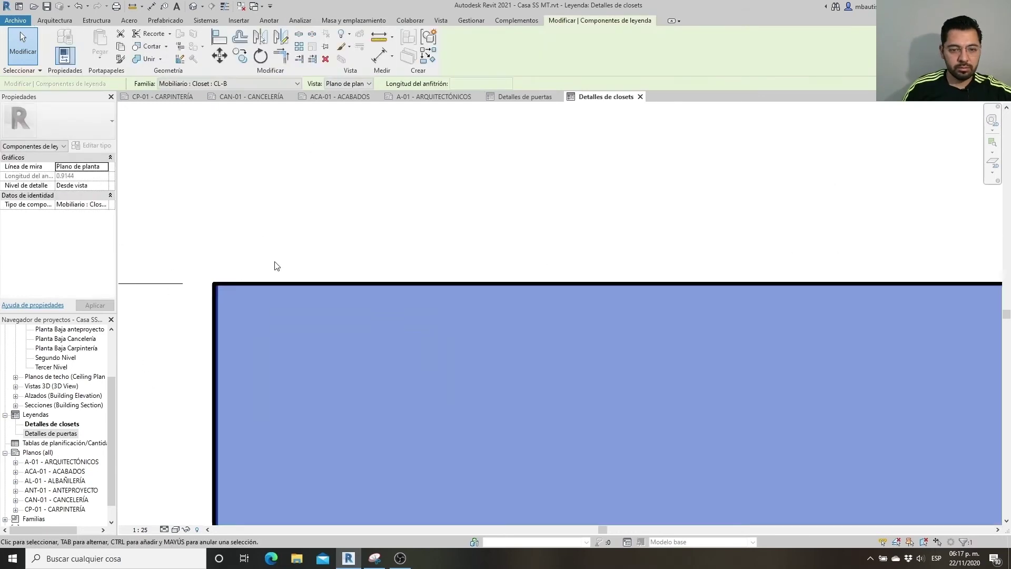
Step: Drag the Detalles de closets legend onto the bottom of the CP-01 - CARPINTERÍA sheet
left_click(277, 265)
scroll(577, 445, "down", 5)
scroll(578, 444, "up", 2)
scroll(526, 368, "up", 2)
scroll(462, 280, "up", 2)
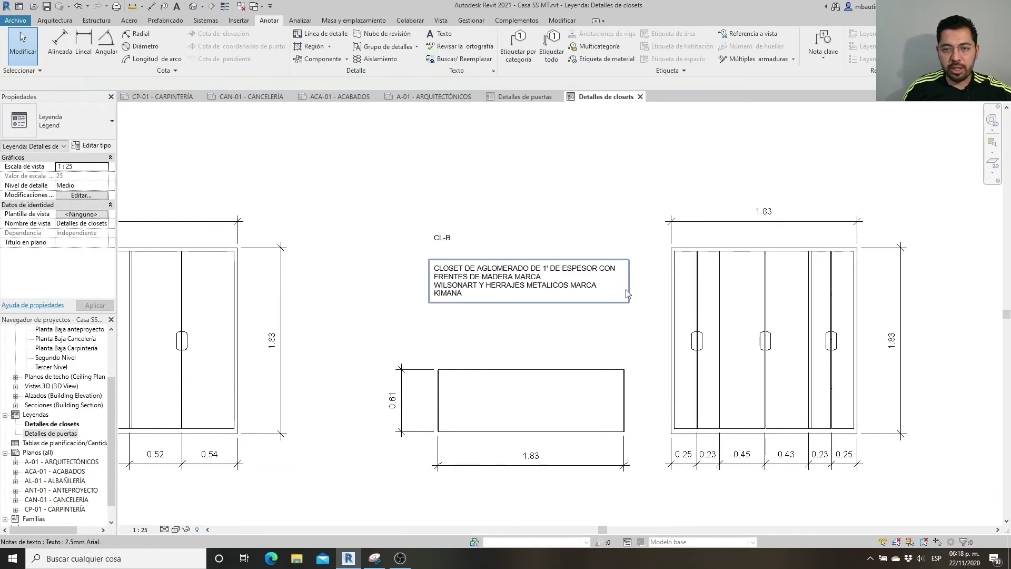
scroll(627, 294, "down", 2)
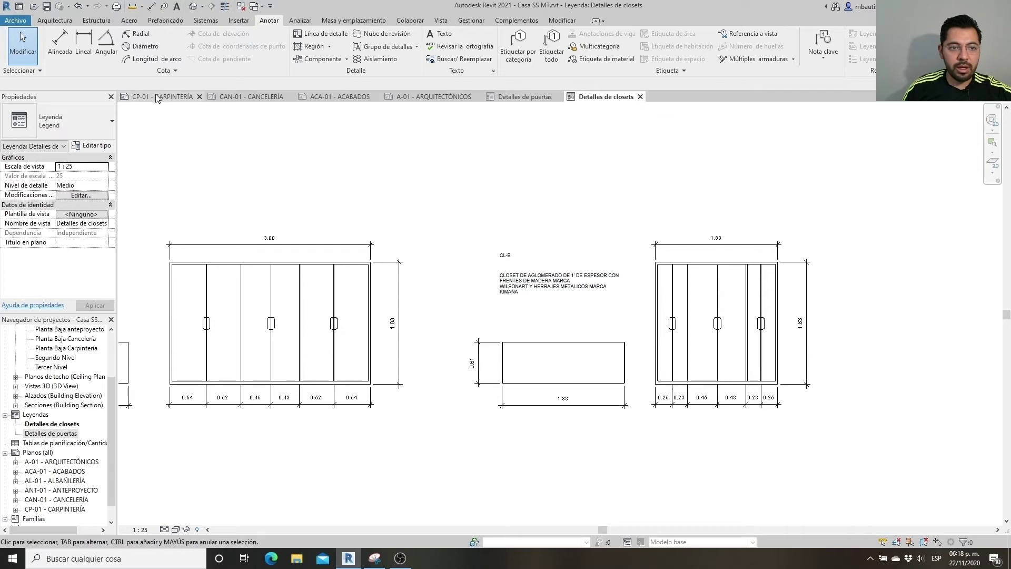
left_click(163, 96)
left_click(51, 424)
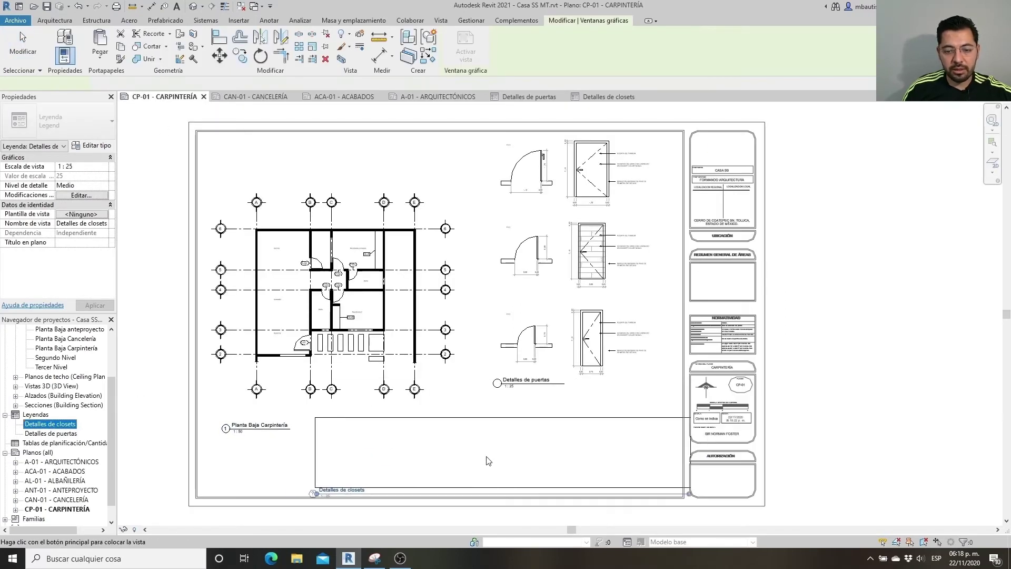
left_click(479, 455)
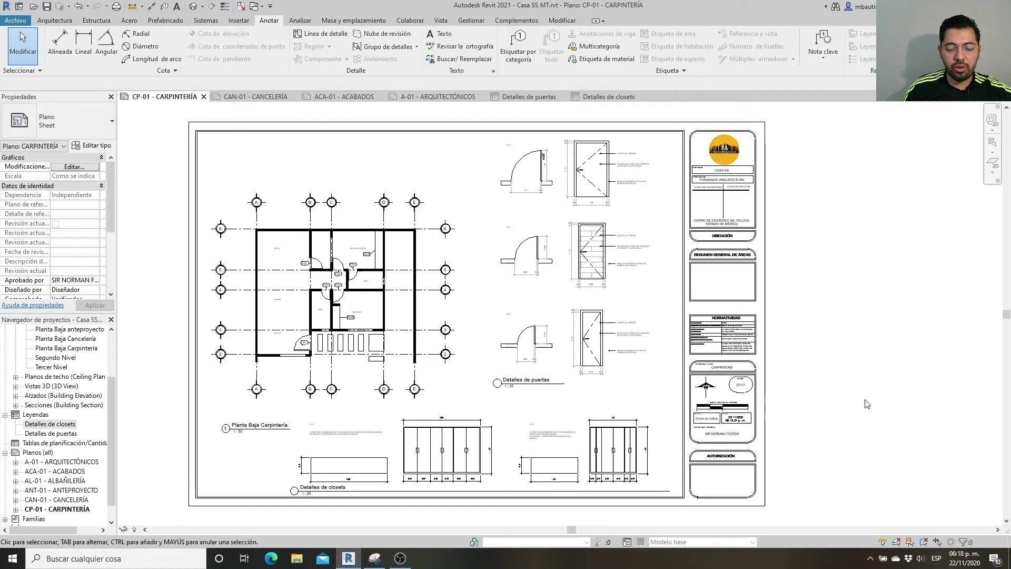
left_click(253, 96)
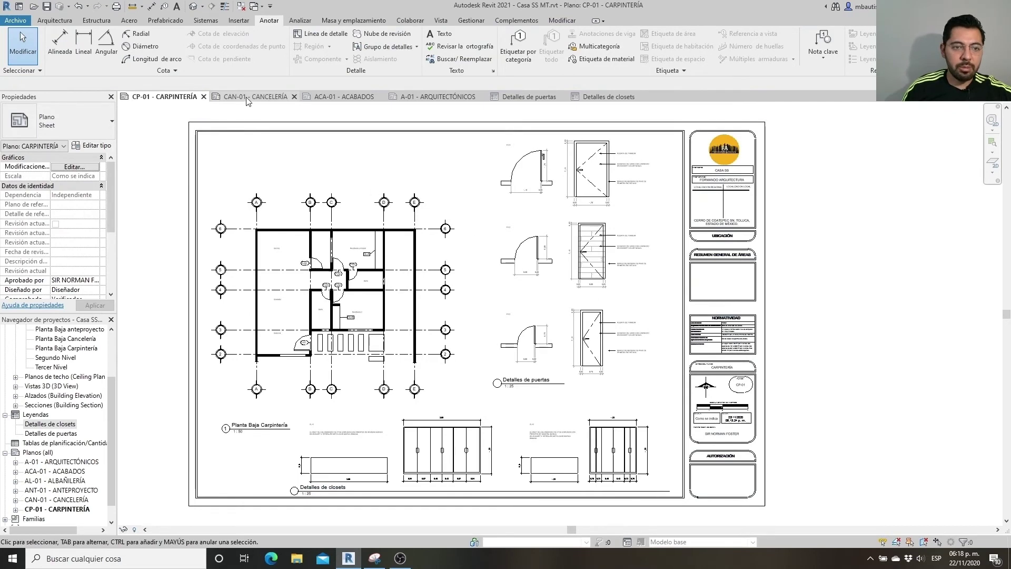
Step: Review the ACA-01 - ACABADOS sheet, then return to the CAN-01 - CANCELERÍA sheet
scroll(323, 304, "down", 4)
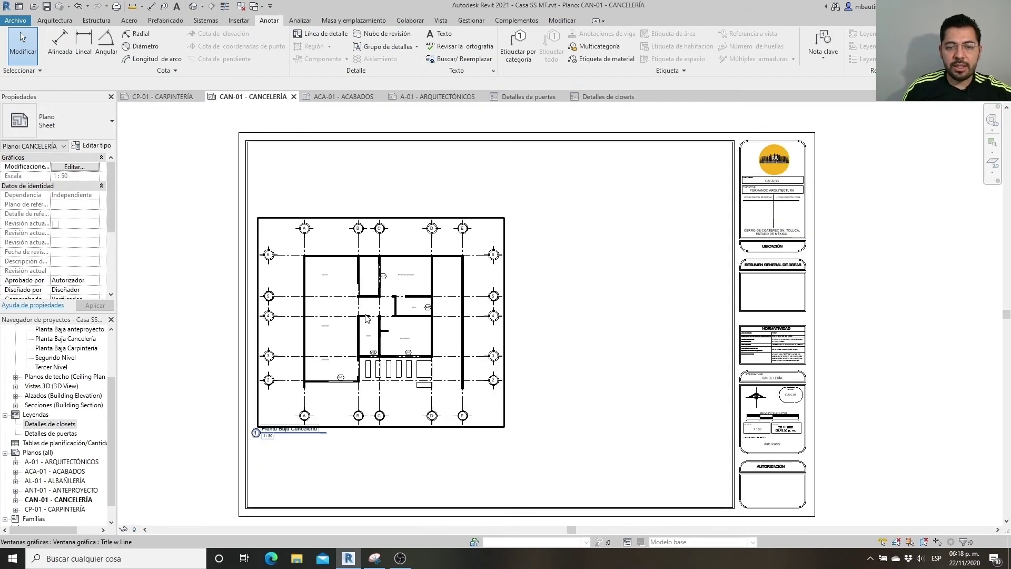
scroll(367, 318, "up", 1)
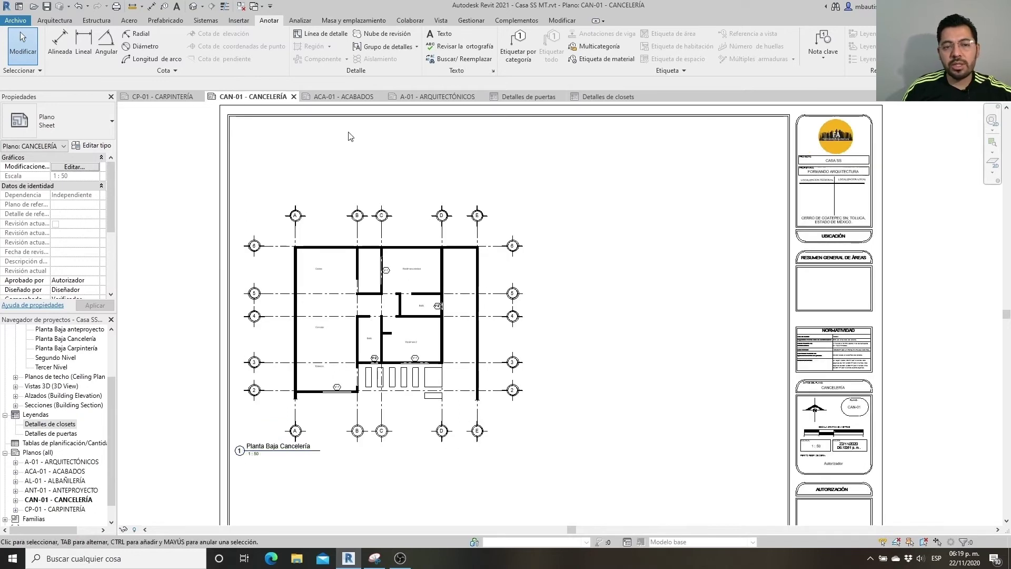
left_click(341, 97)
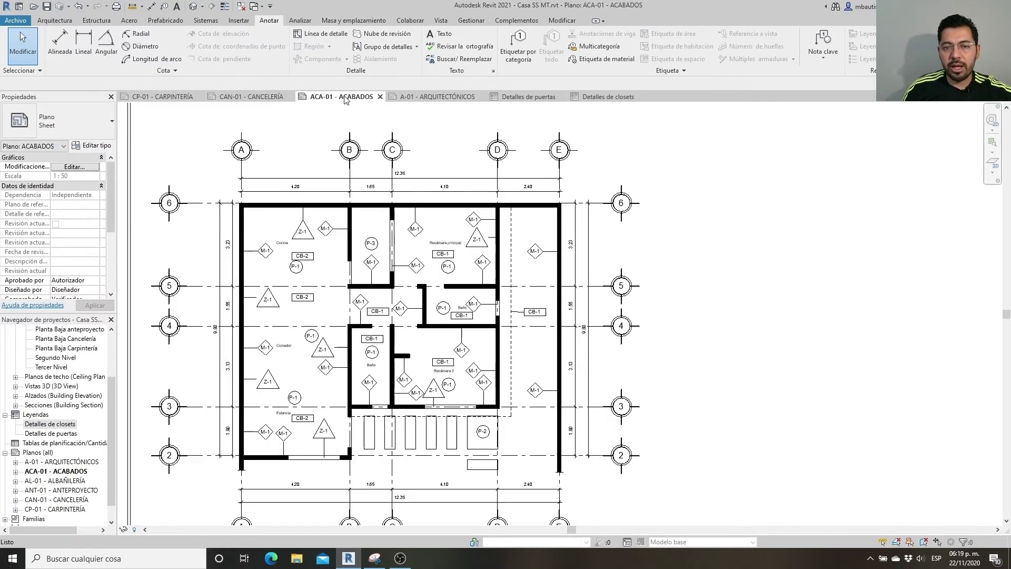
scroll(489, 273, "down", 3)
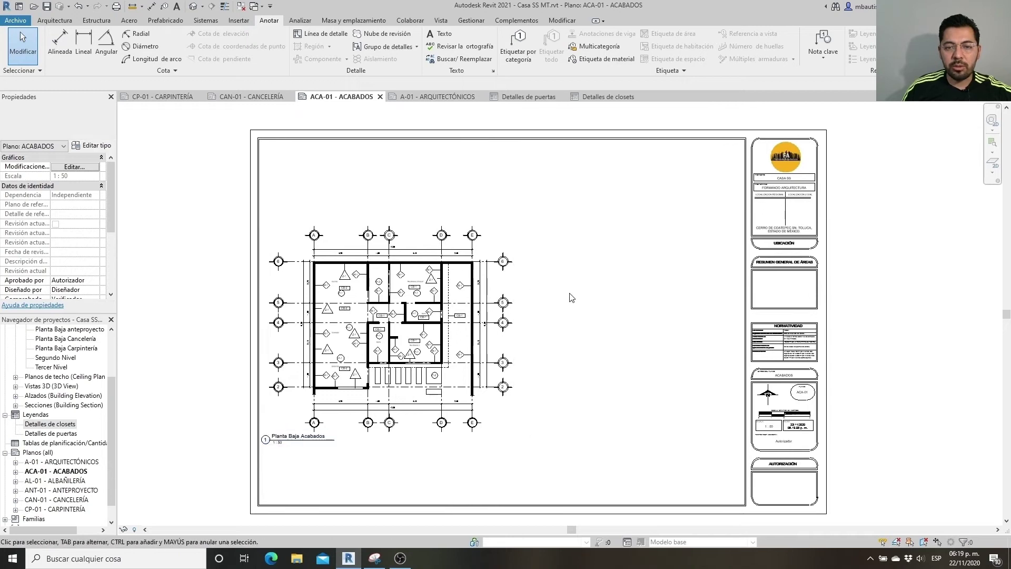
left_click(240, 97)
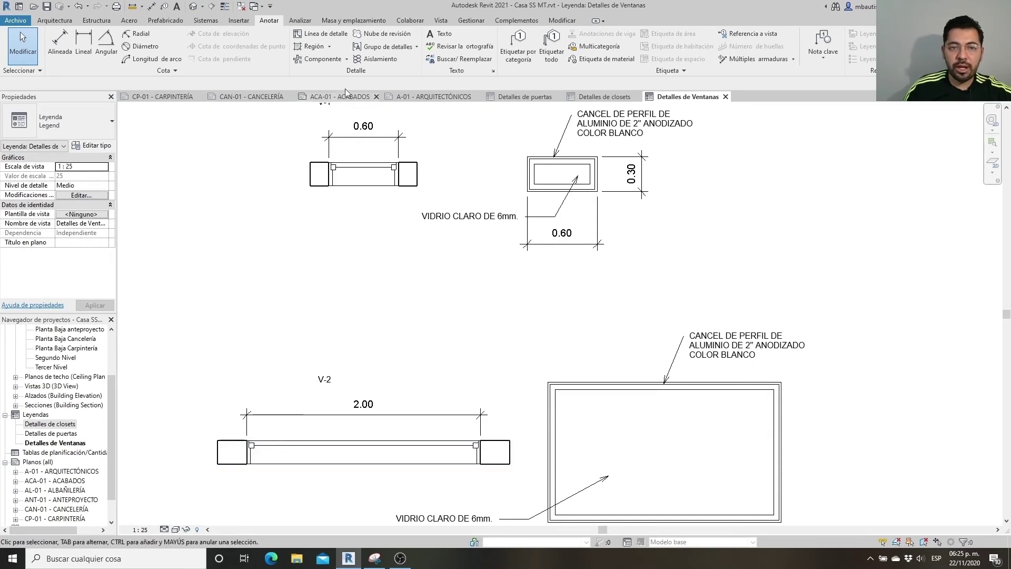
Step: Place a break line at the V-2 window end and copy break lines to both V-1 ends
left_click(347, 60)
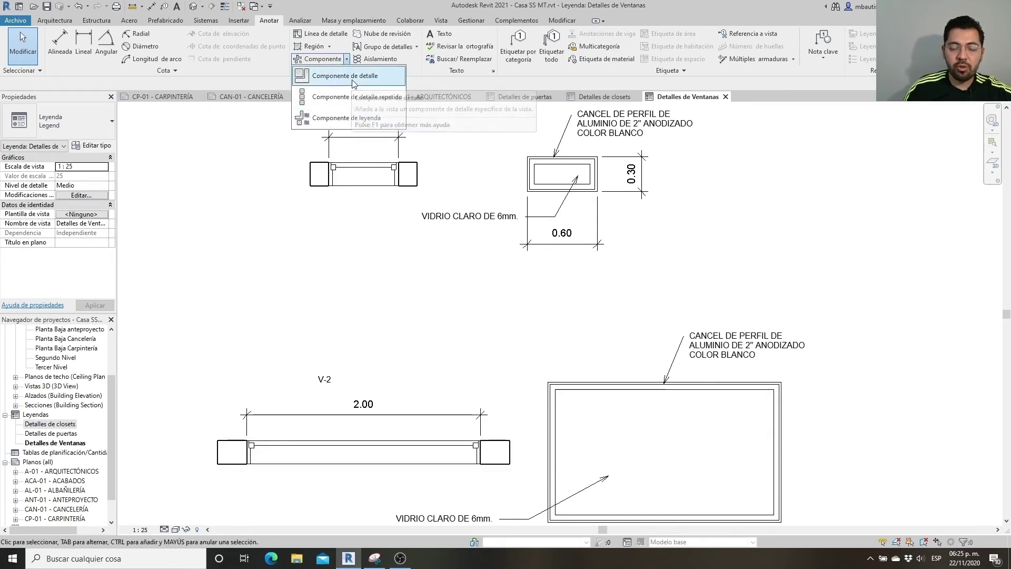
left_click(347, 76)
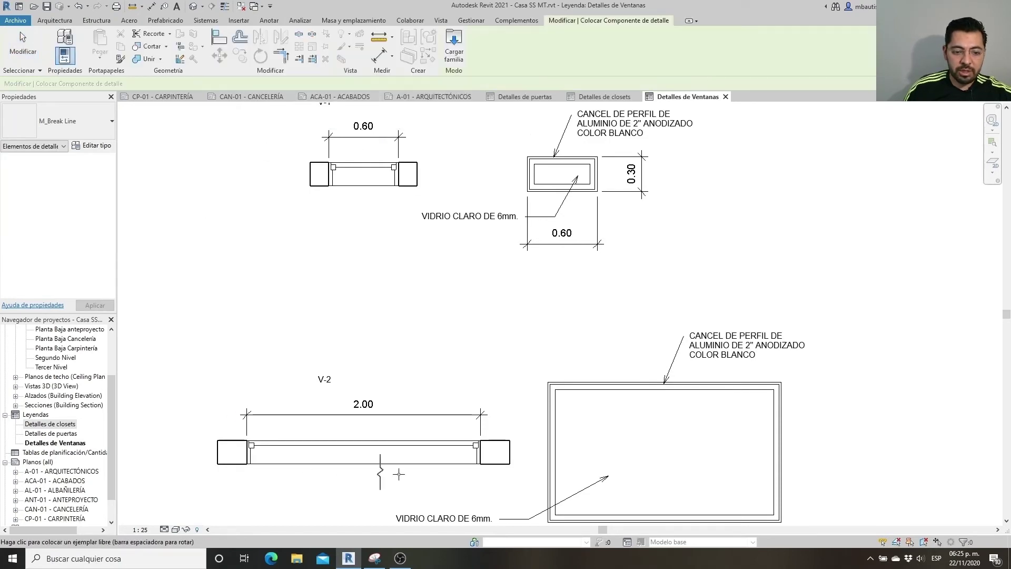
left_click(497, 451)
key("Escape")
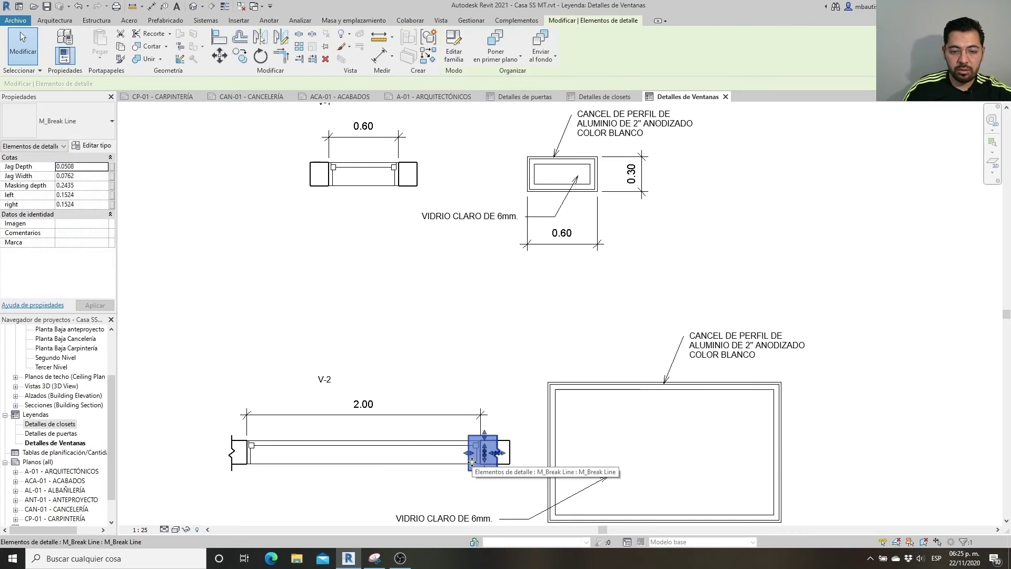
left_click(499, 457)
left_click(240, 55)
left_click(497, 451)
left_click(418, 178)
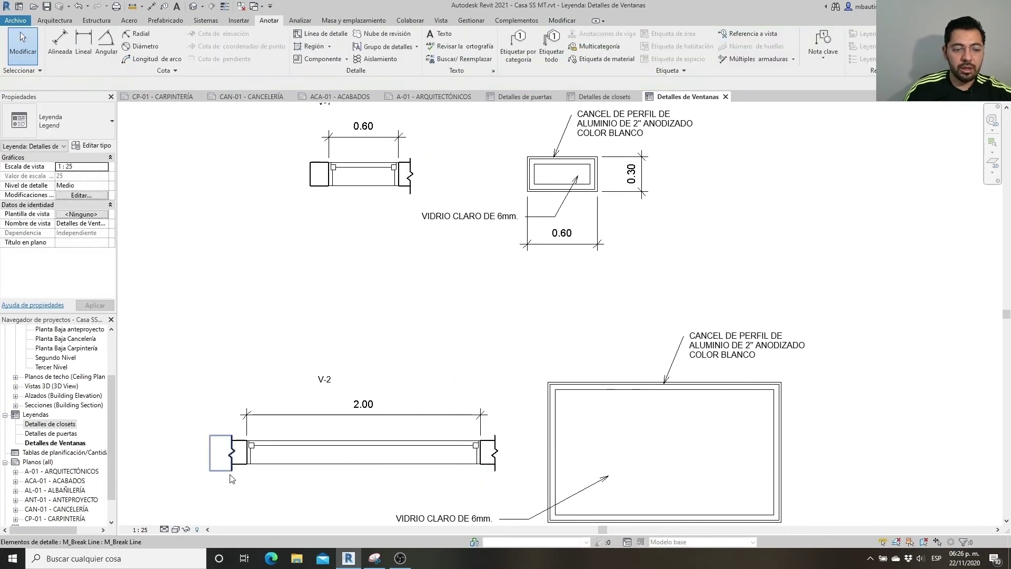
left_click(223, 451)
left_click_drag(223, 452, 307, 174, "ctrl")
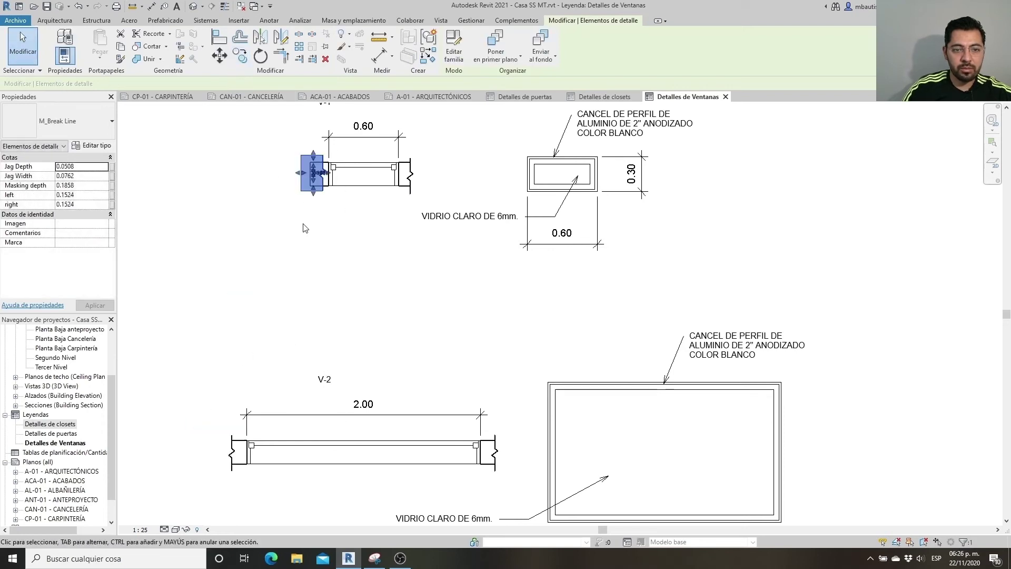
left_click(434, 311)
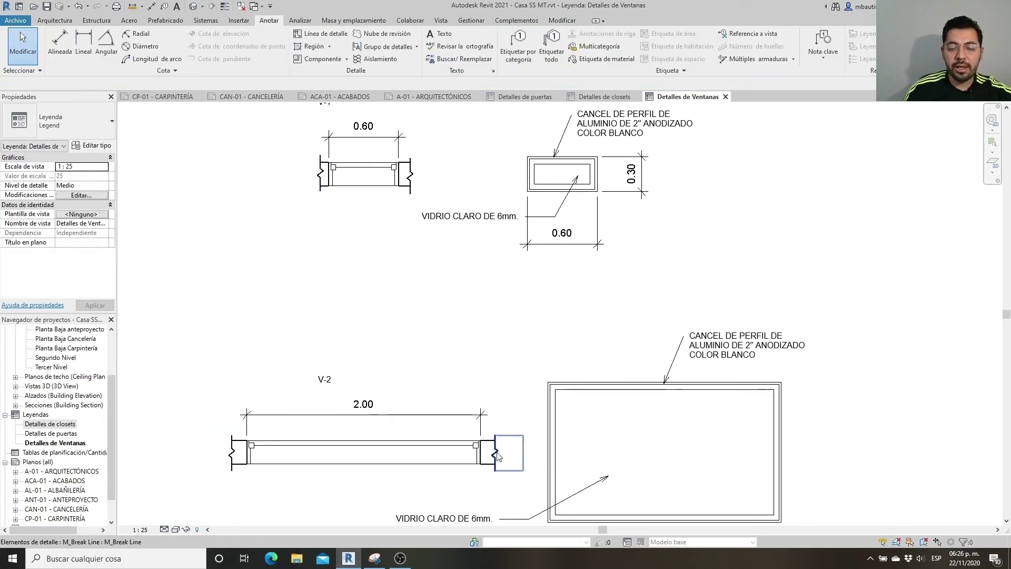
Step: Load M_Break Line.rfa from English-Metric > Detail Items > Div 01-General
left_click(346, 61)
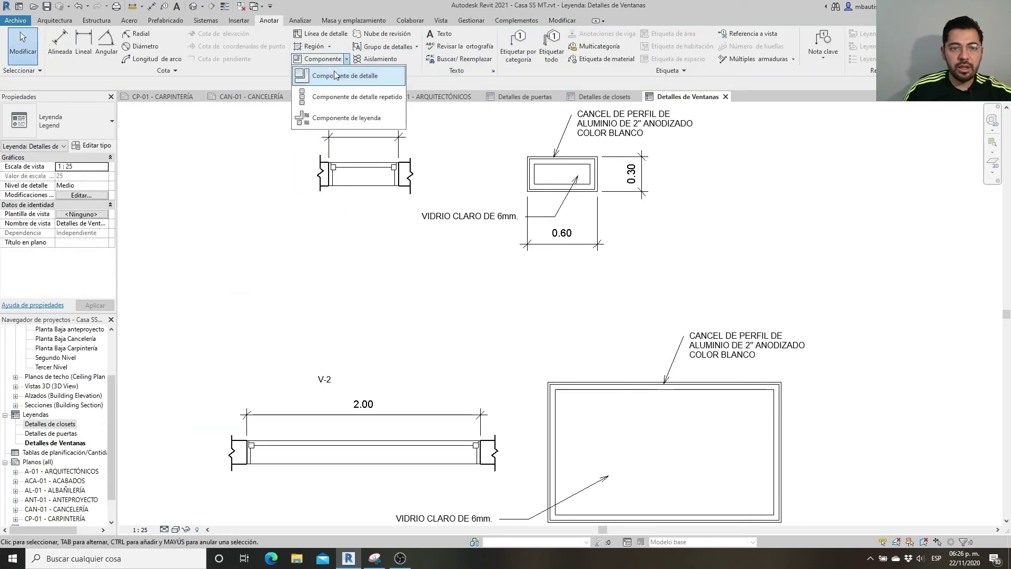
left_click(454, 48)
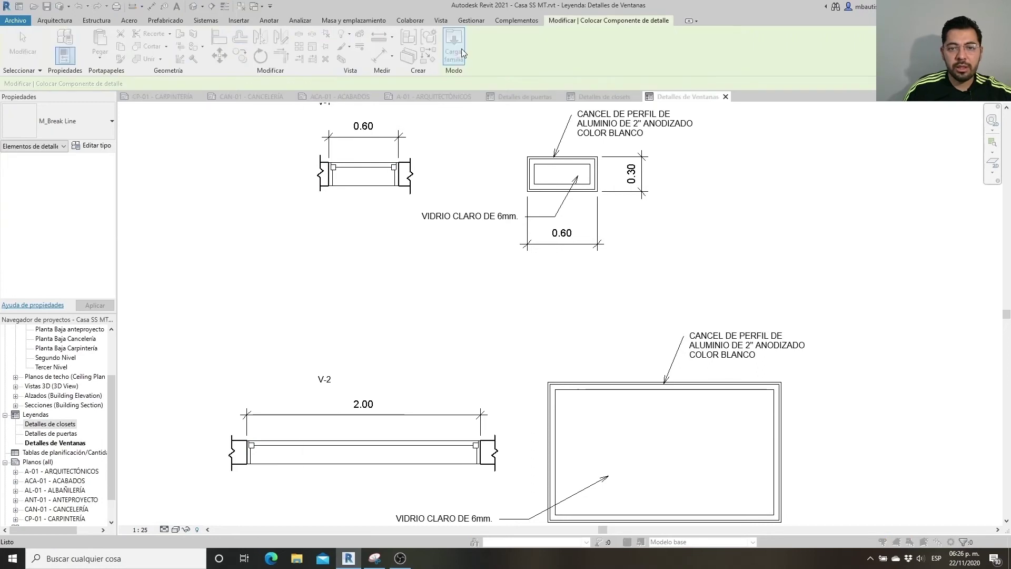
double_click(432, 186)
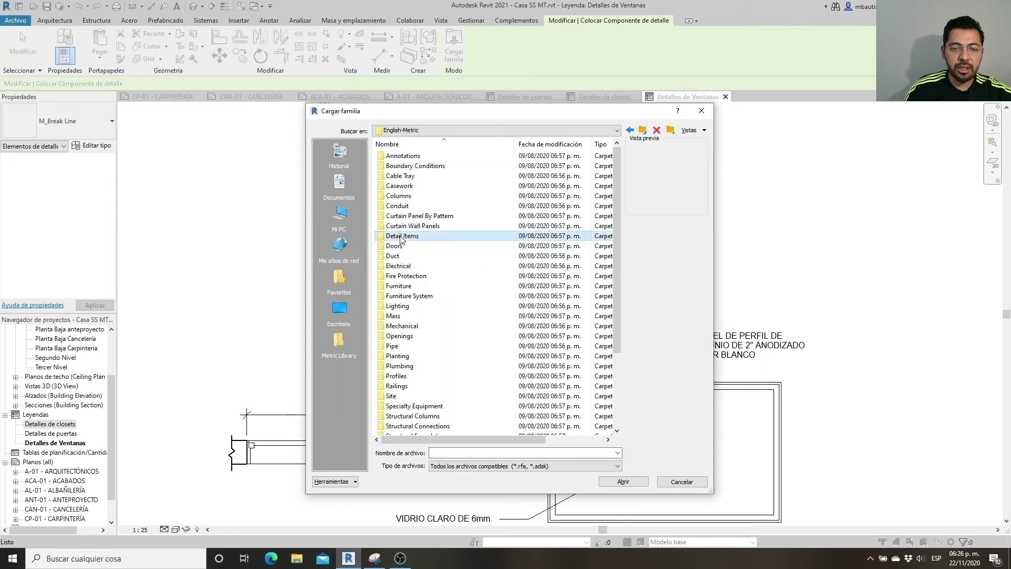
double_click(402, 235)
double_click(413, 156)
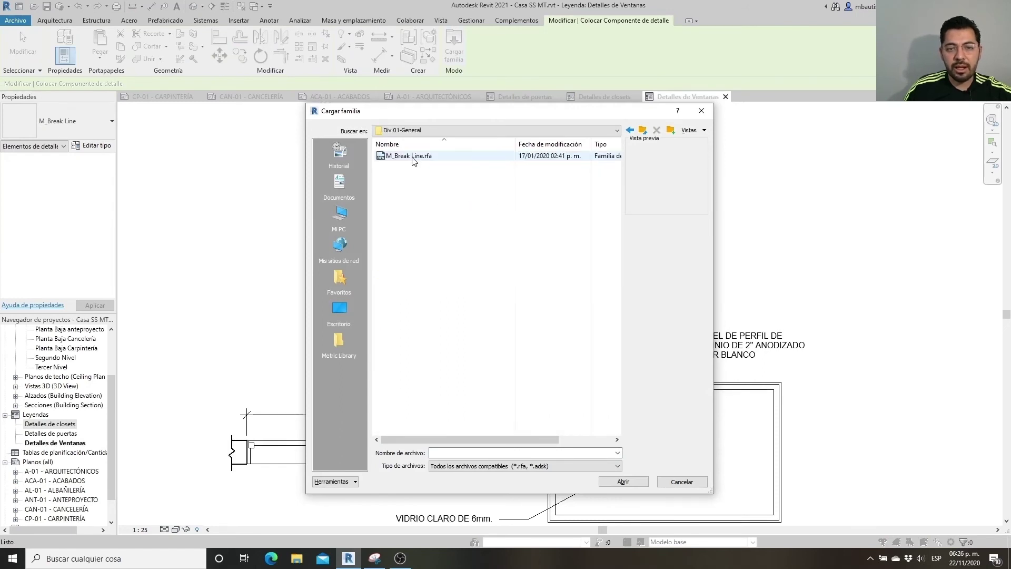
left_click(413, 158)
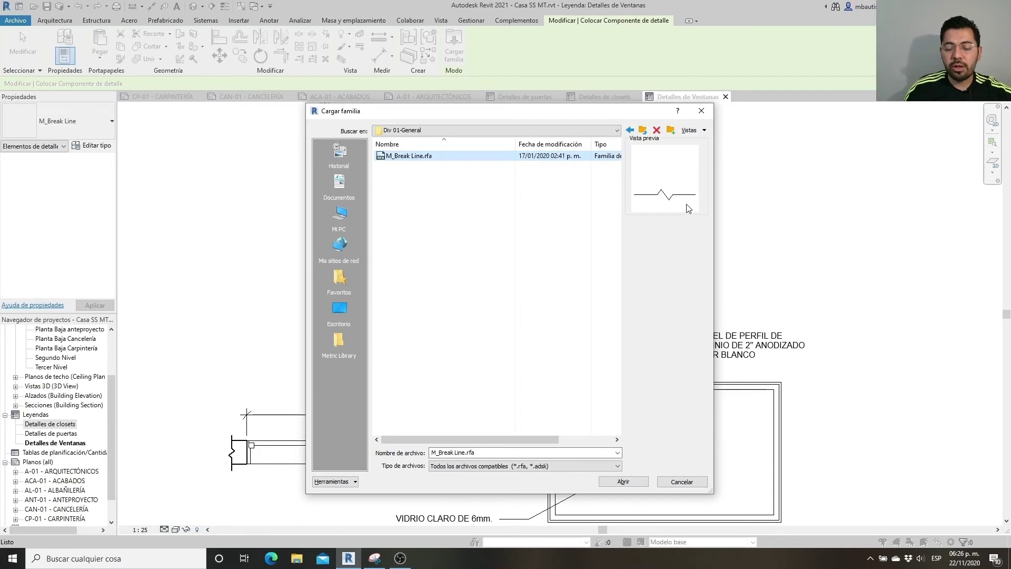
key("Return")
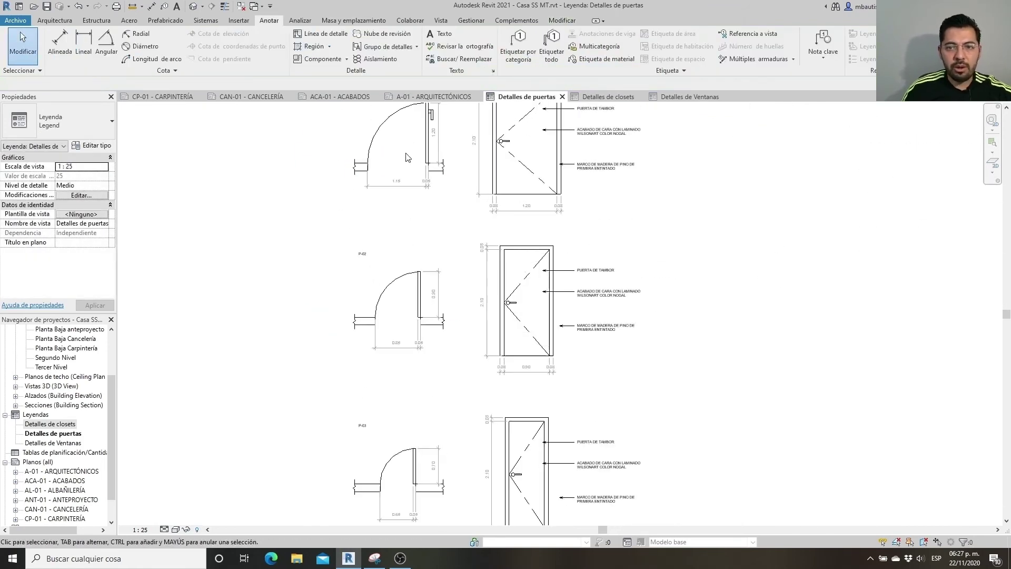
Step: Place the Detalles de Ventanas legend to the right of the CAN-01 floor plan
left_click(684, 97)
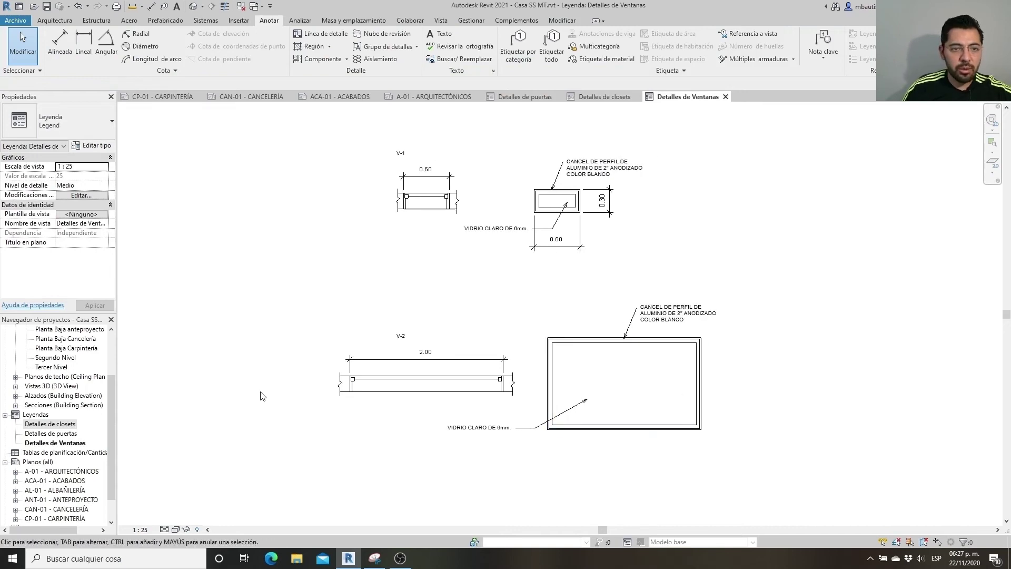
left_click(253, 97)
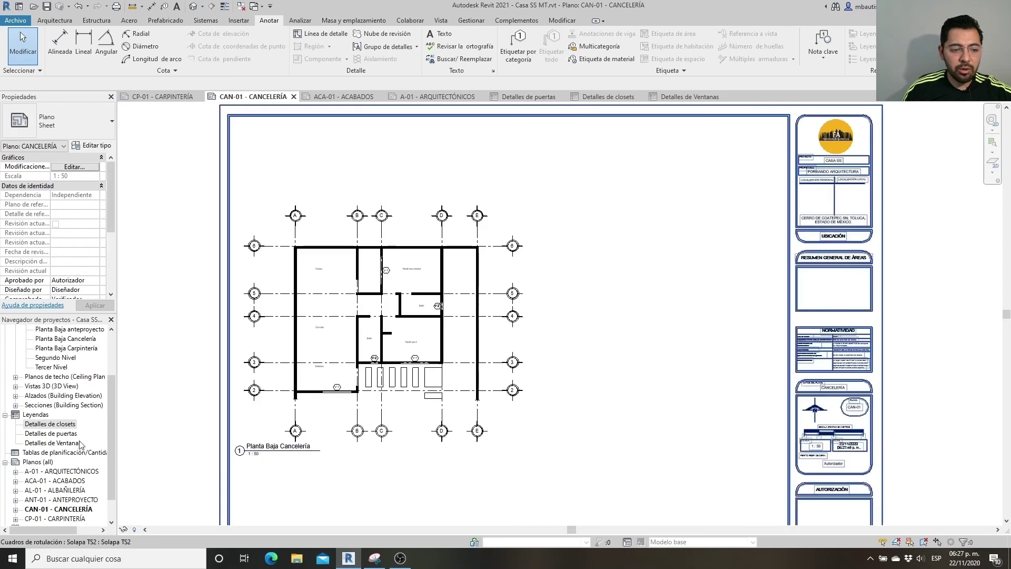
left_click(44, 444)
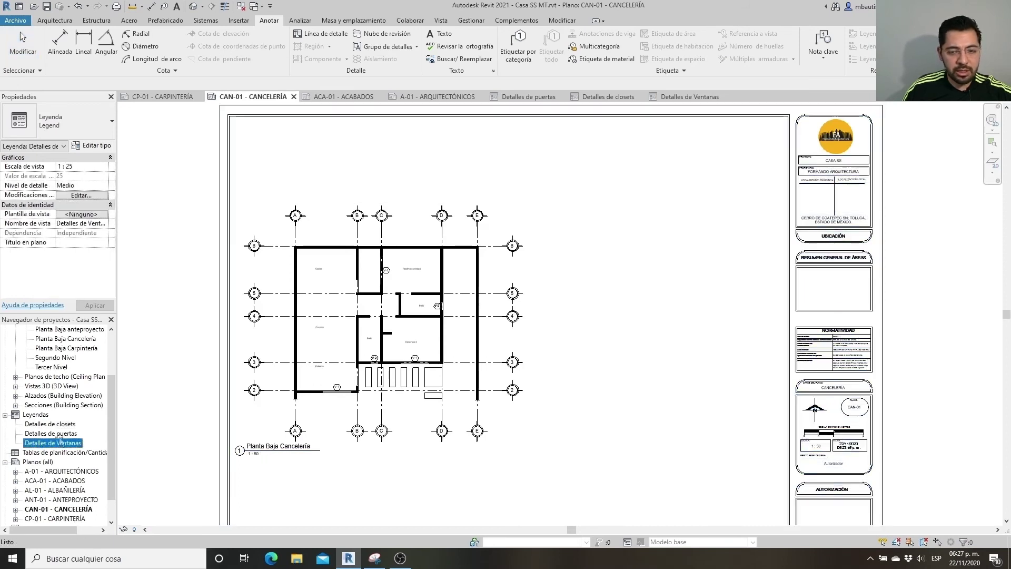
left_click(661, 329)
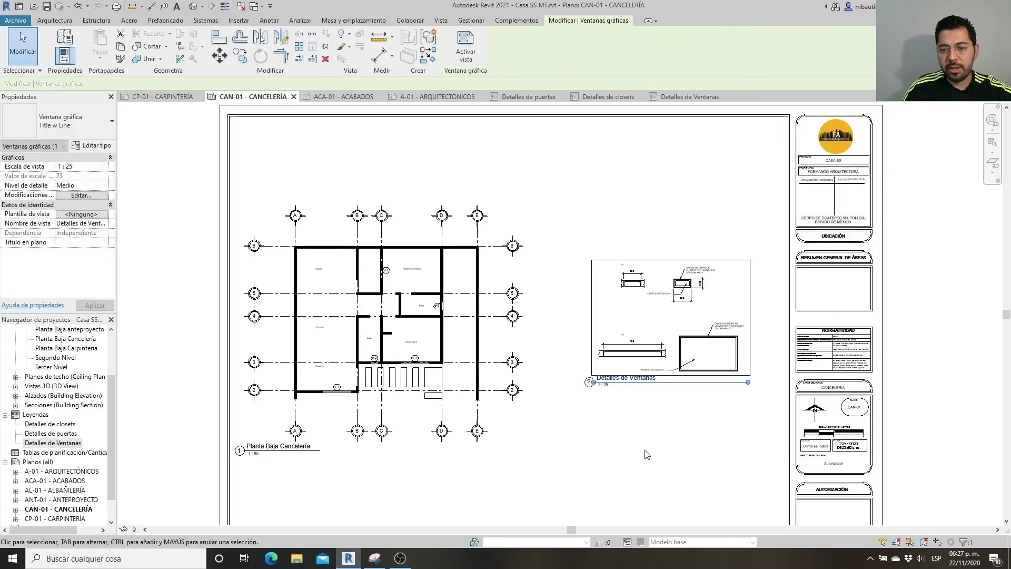
scroll(705, 444, "up", 2)
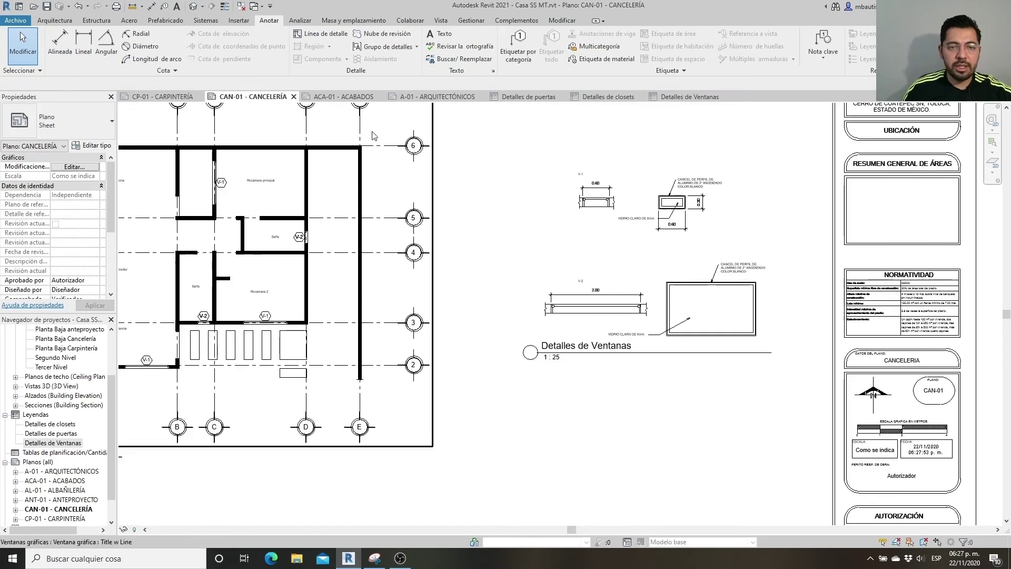
left_click(342, 97)
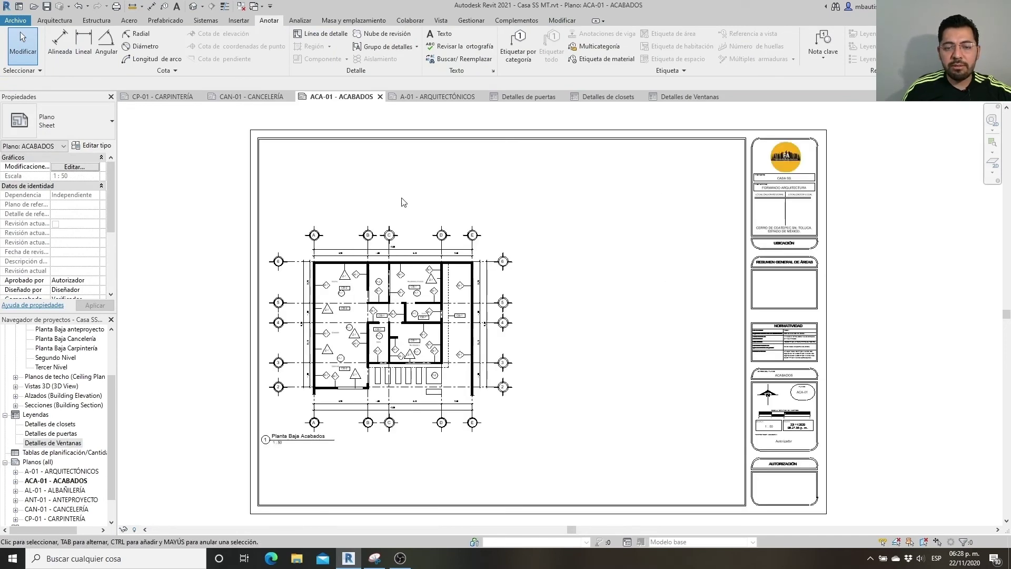
Step: Start a new legend view from the Vista tab's Leyendas menu for Lista de acabados
scroll(390, 237, "up", 1)
scroll(369, 263, "up", 2)
scroll(336, 284, "up", 2)
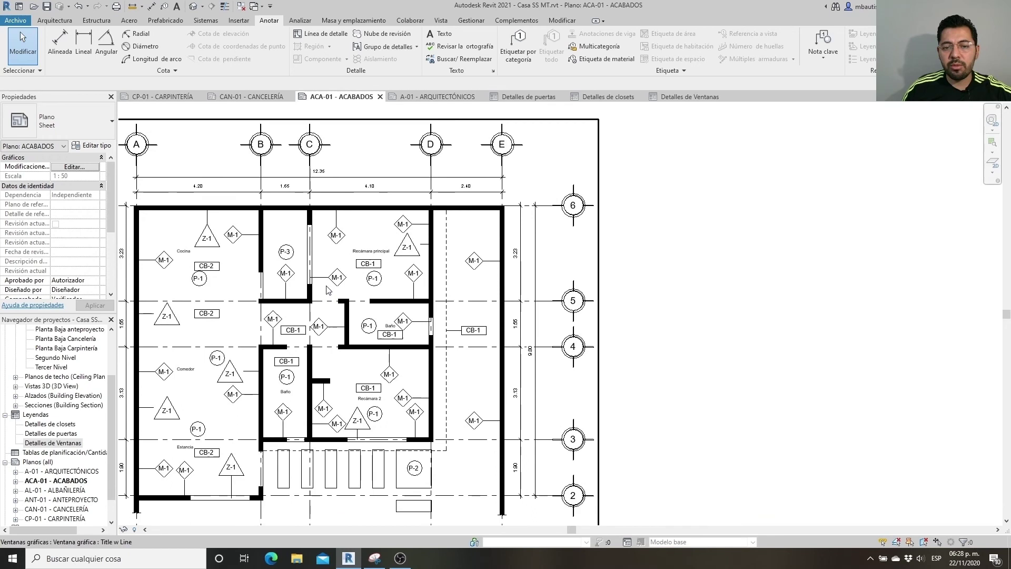
scroll(325, 289, "up", 1)
scroll(372, 273, "down", 1)
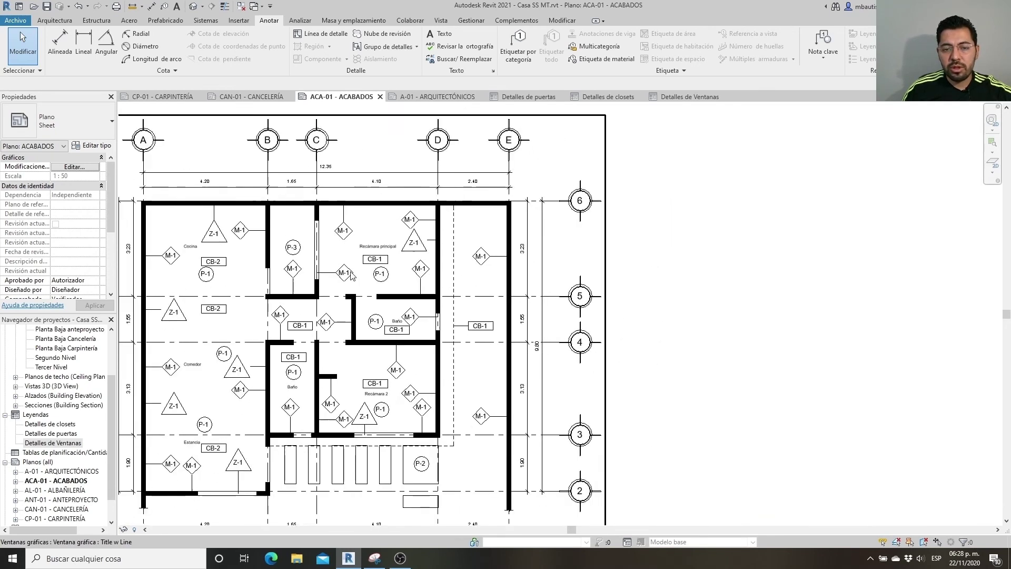
scroll(727, 231, "down", 3)
scroll(677, 270, "up", 2)
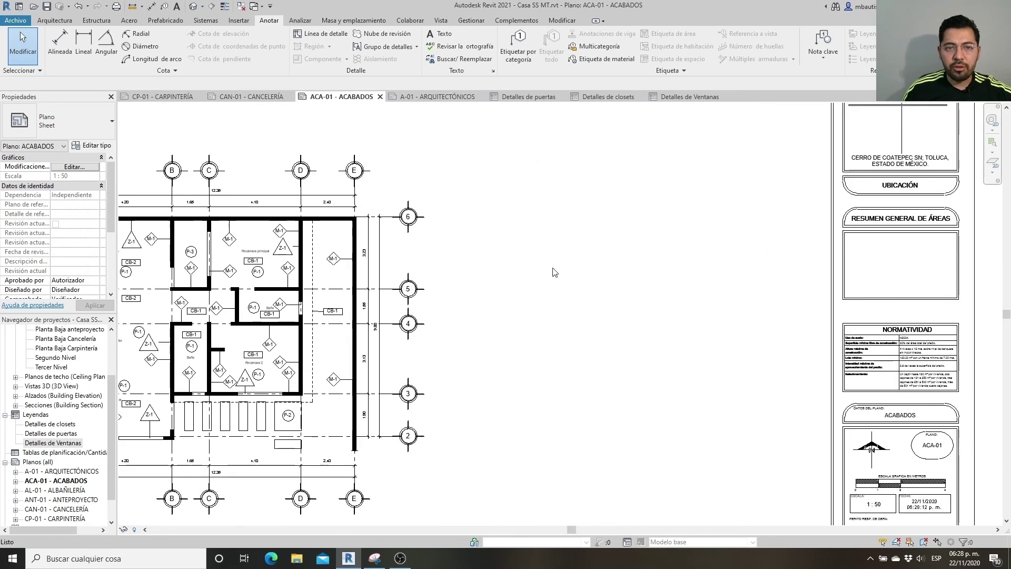
left_click(441, 20)
left_click(550, 60)
left_click(553, 77)
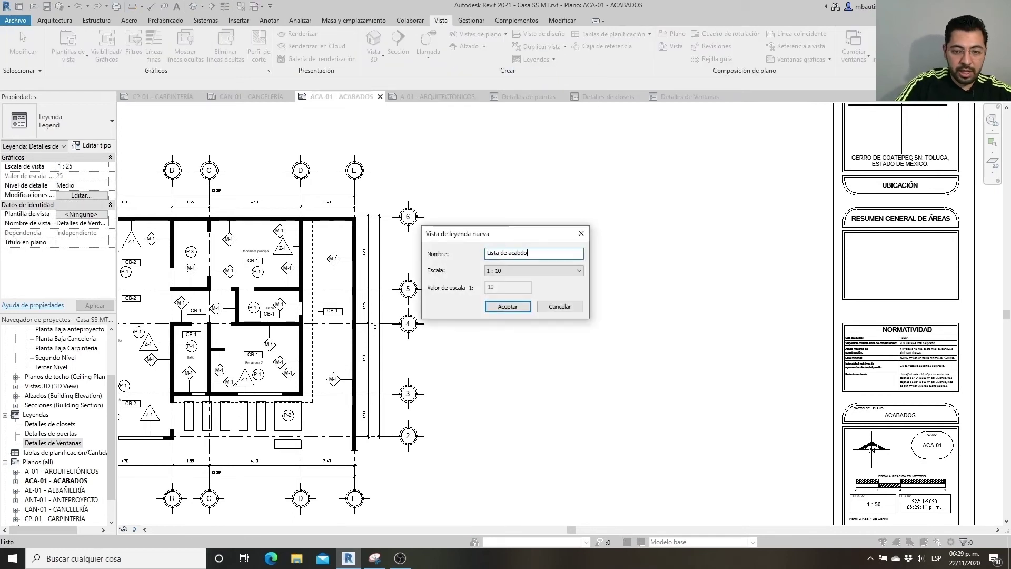
Step: Create the Lista de acabados legend and place the text note M-1 in it
left_click(500, 308)
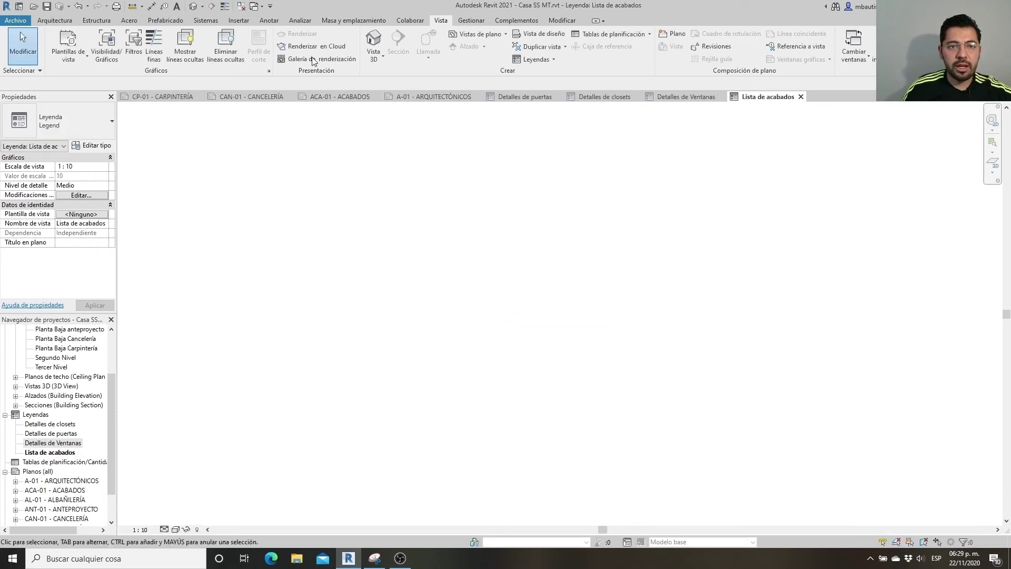
left_click(269, 21)
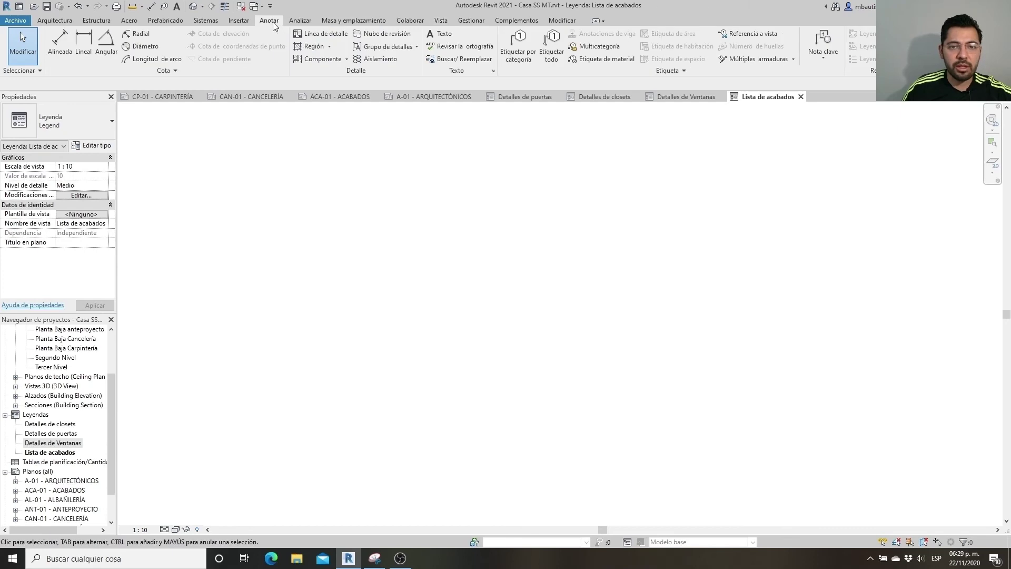
left_click(447, 34)
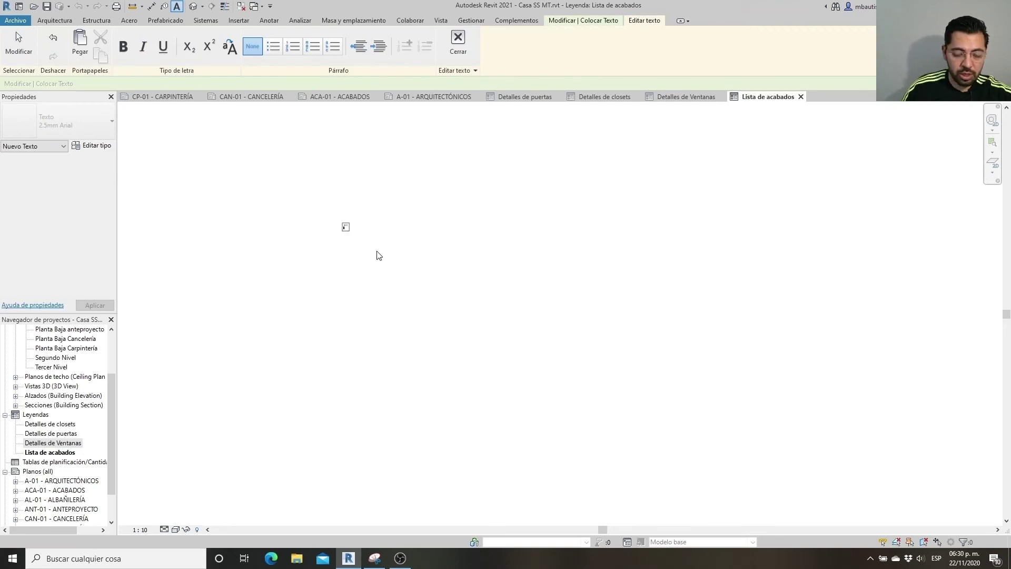
type("m-1")
key("Return")
scroll(316, 229, "up", 2)
left_click(363, 322)
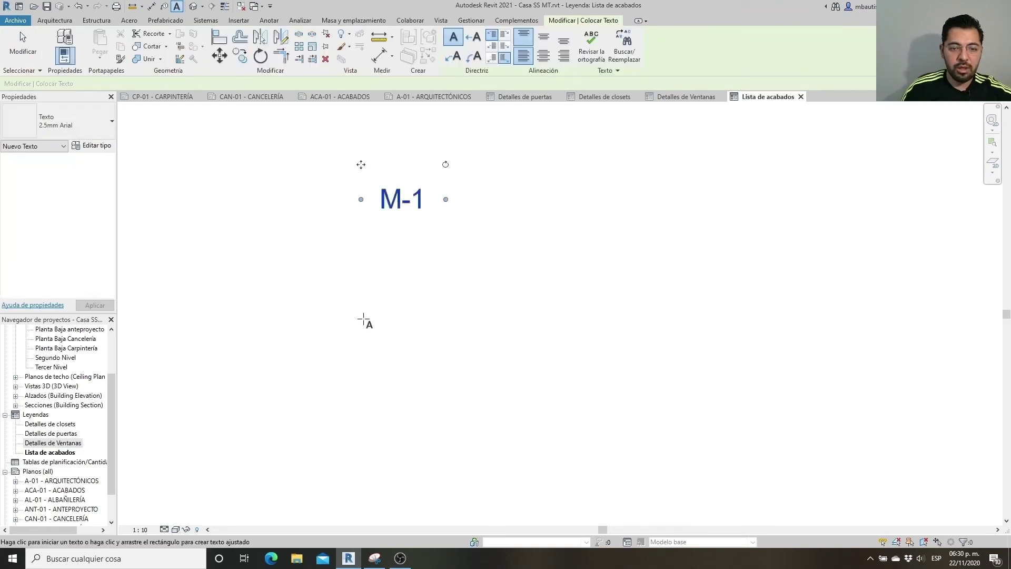
scroll(392, 189, "up", 1)
middle_click_drag(393, 189, 397, 253)
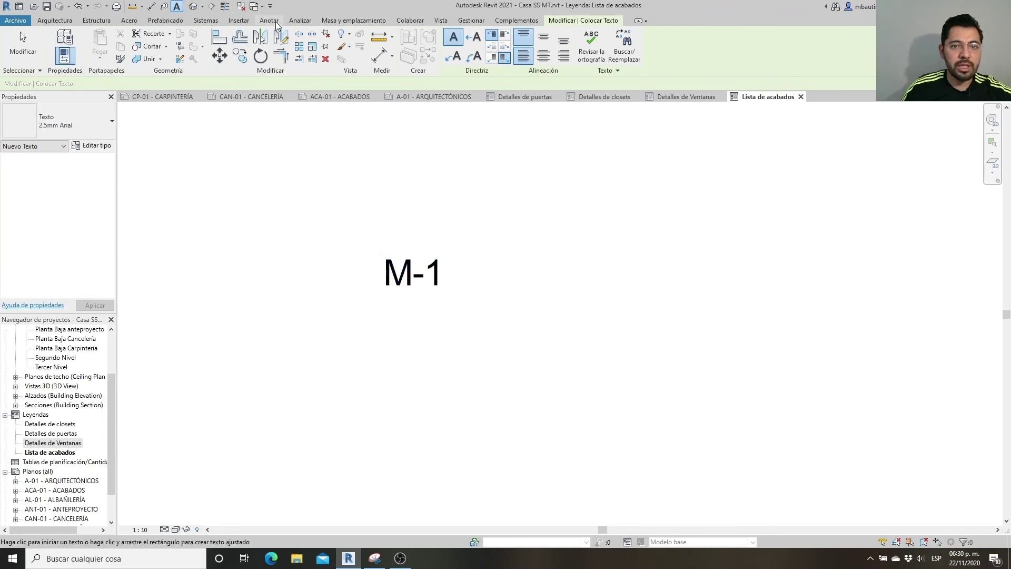
Step: Draw a detail-line rectangle around M-1 and rotate it 45° into a diamond
left_click(277, 24)
left_click(330, 33)
left_click(461, 35)
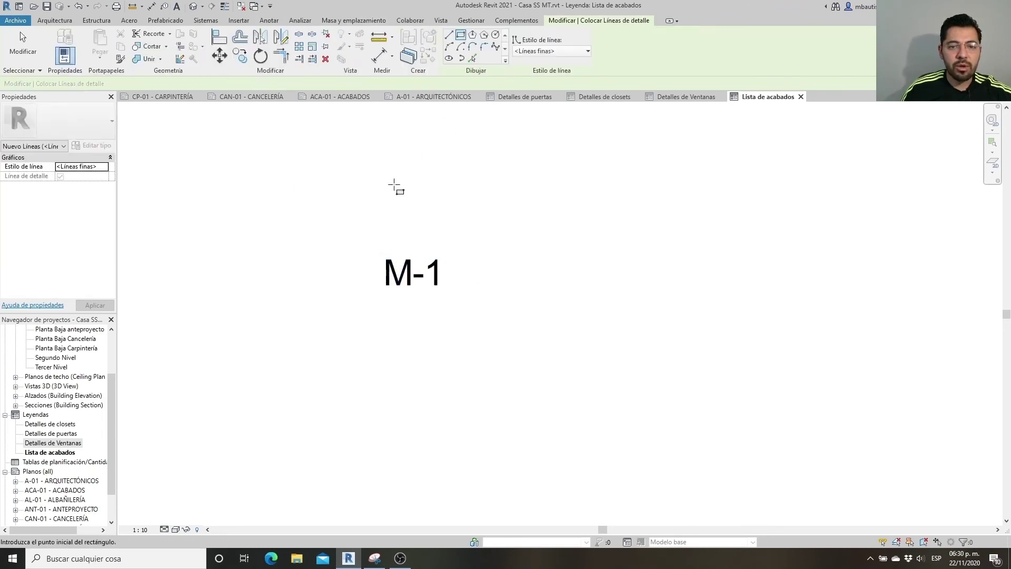
left_click(361, 223)
left_click(463, 330)
key("r")
key("o")
left_click(412, 158)
left_click(545, 175)
key("Escape")
scroll(323, 233, "down", 1)
scroll(475, 261, "down", 1)
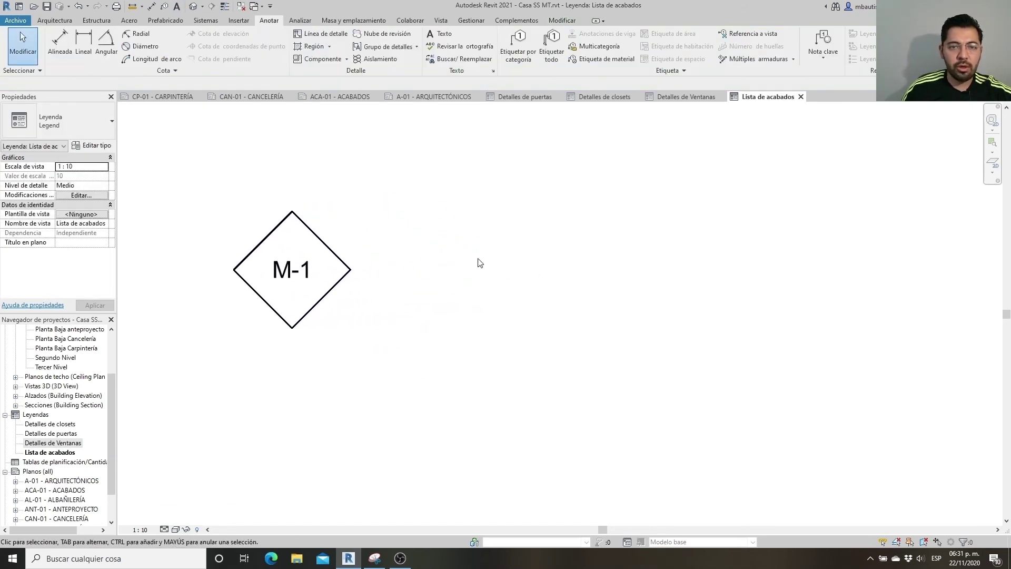
Step: Add the M-1 description 'MURO DE TABIQUE ROJO RECOCIDO 6X12X24 APARENTE…' to the right of the diamond
left_click(445, 35)
left_click(437, 229)
type("MURO DE TABIQUE ROJO RECOCIDO 6X12X24 APARENTE, ASENTAD")
scroll(185, 316, "down", 2)
type("O CON JUNTAS DE MORTERO DE 1 CM DE ESPESOR")
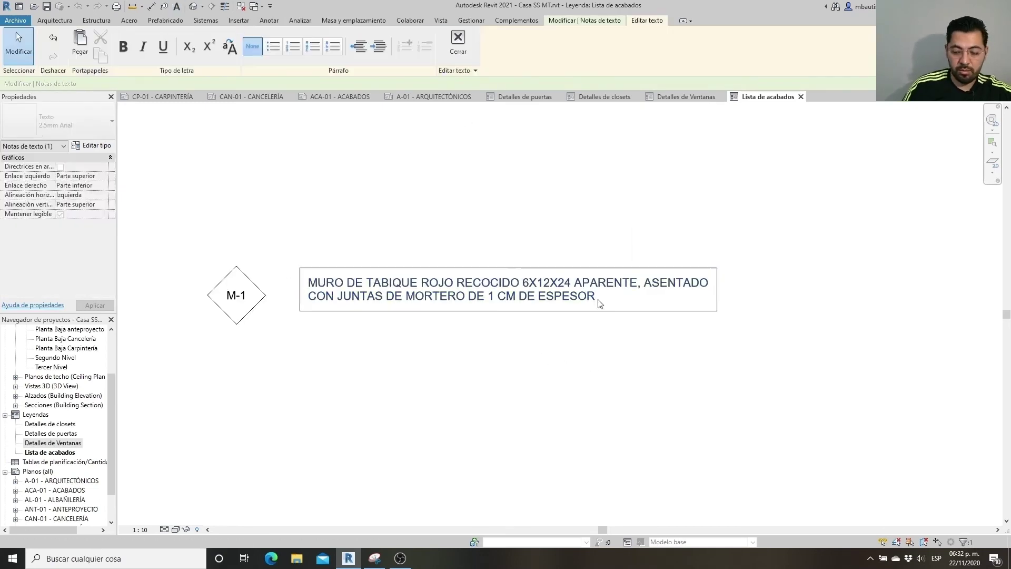
type(".")
left_click(490, 330)
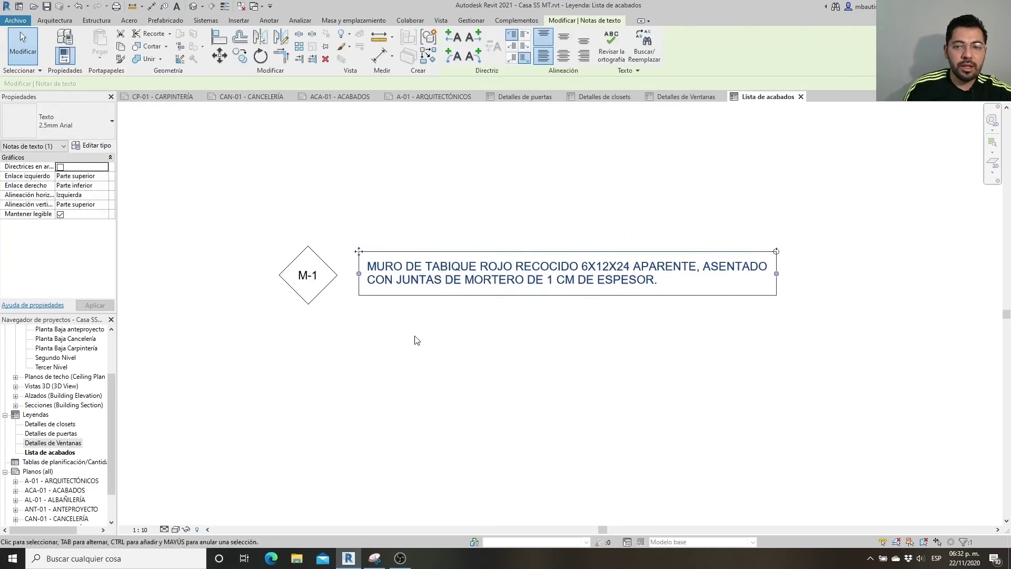
Step: Copy the M-1 tag and its description downward for the next finish entries
left_click_drag(440, 327, 289, 121)
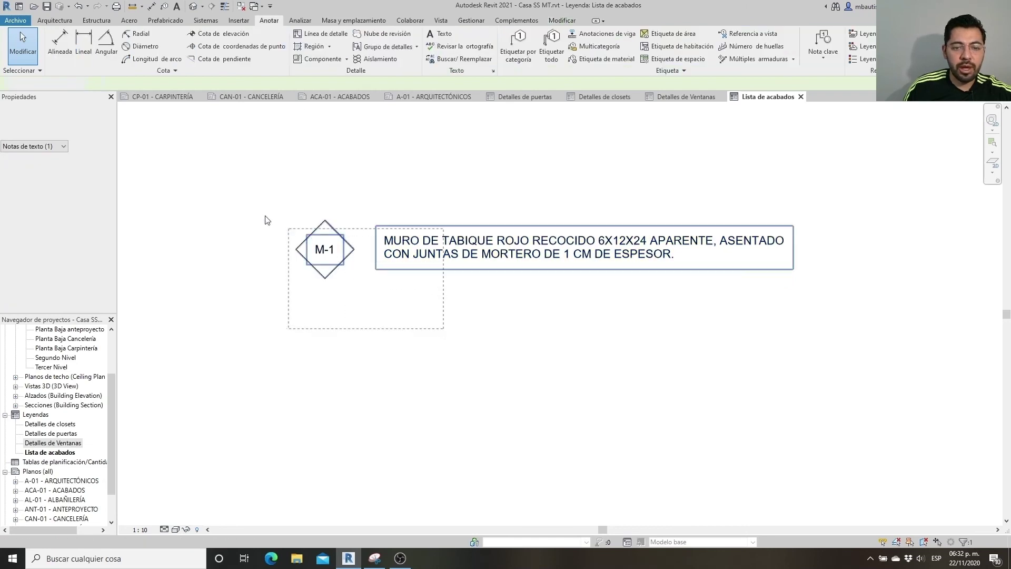
key("c")
key("o")
left_click(244, 221)
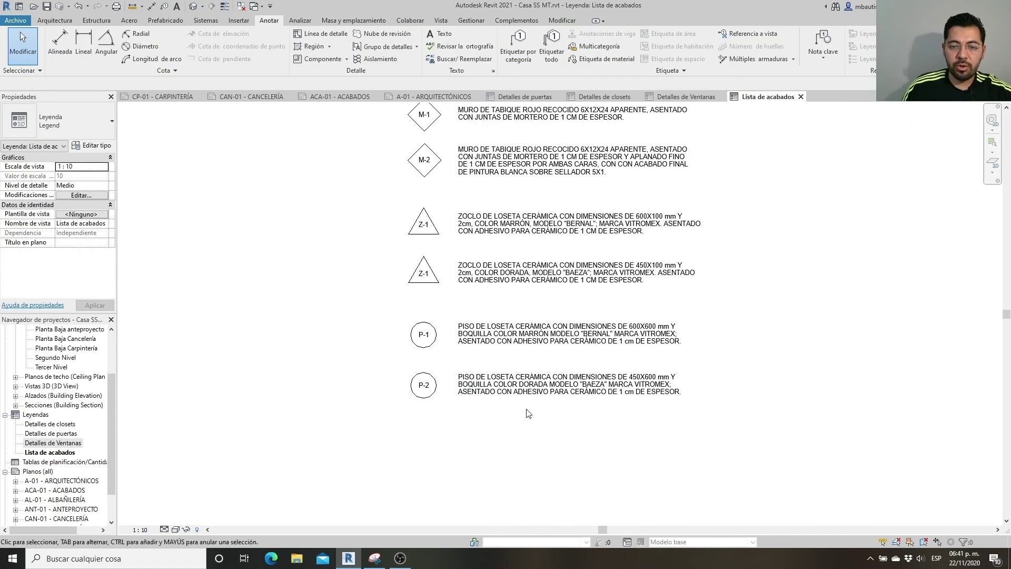
middle_click_drag(555, 340, 549, 391)
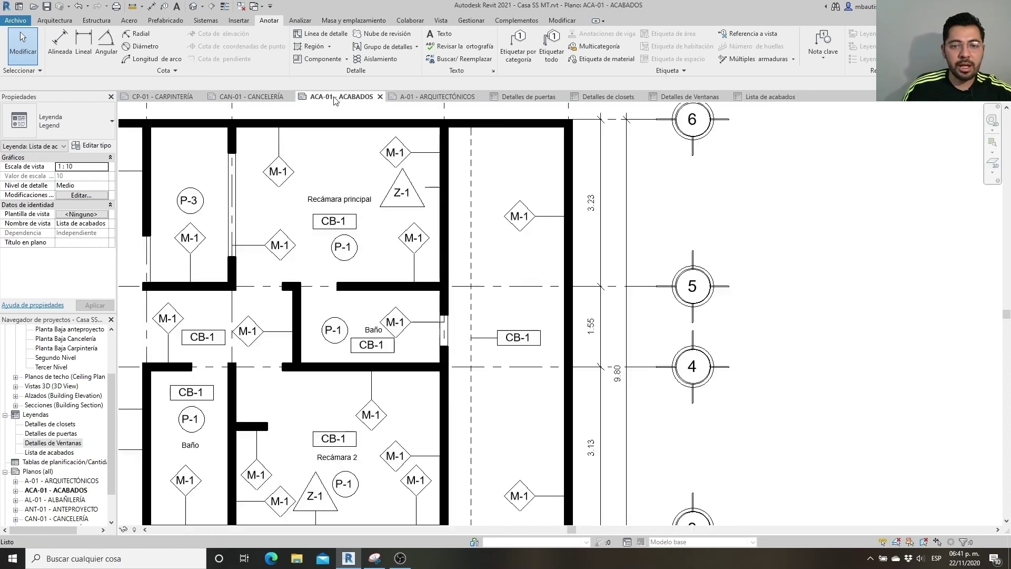
Step: Place the Lista de acabados legend on sheet ACA-01 beside the finishes plan
left_click(339, 96)
scroll(387, 277, "down", 3)
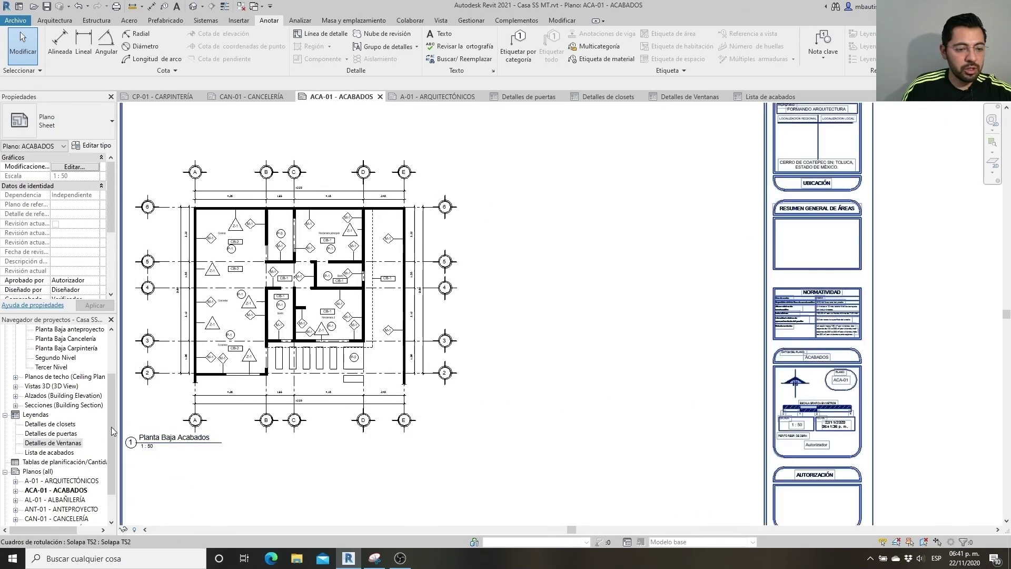
left_click(62, 454)
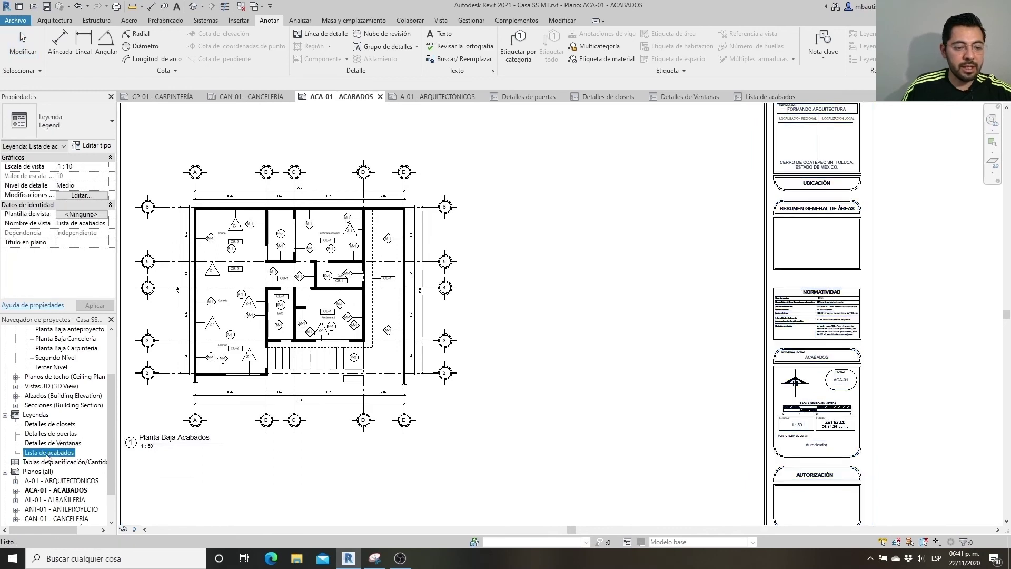
left_click(596, 279)
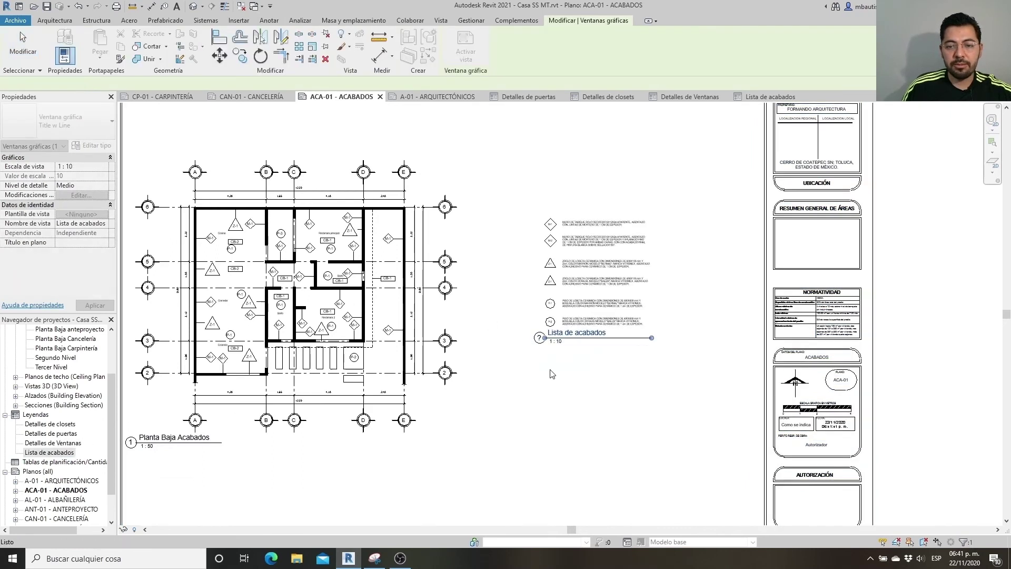
Step: Activate the placed Lista de acabados legend viewport for editing
scroll(559, 405, "down", 1)
scroll(628, 385, "up", 1)
scroll(627, 386, "up", 1)
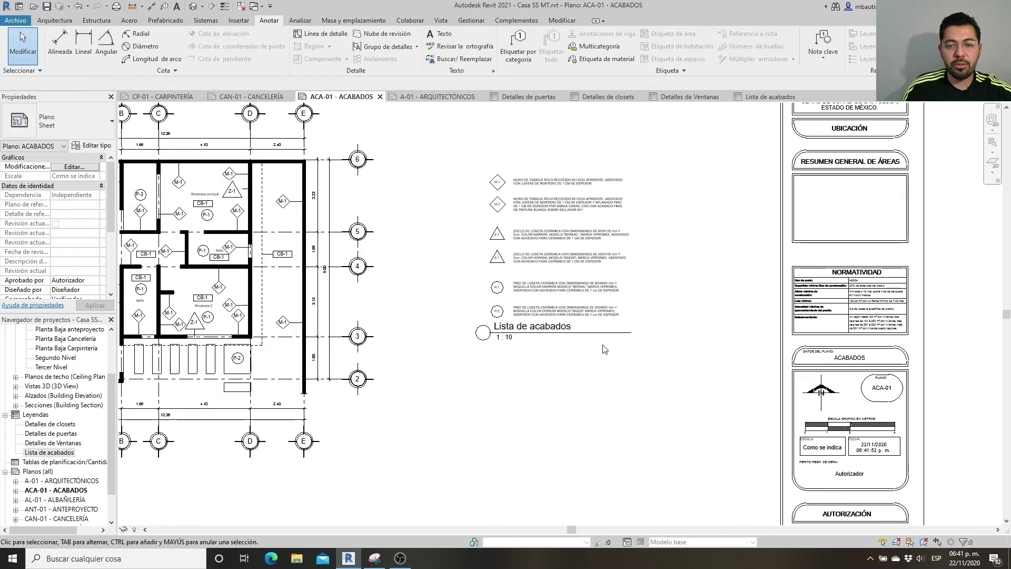
scroll(552, 233, "up", 1)
scroll(552, 232, "up", 1)
scroll(552, 232, "up", 1)
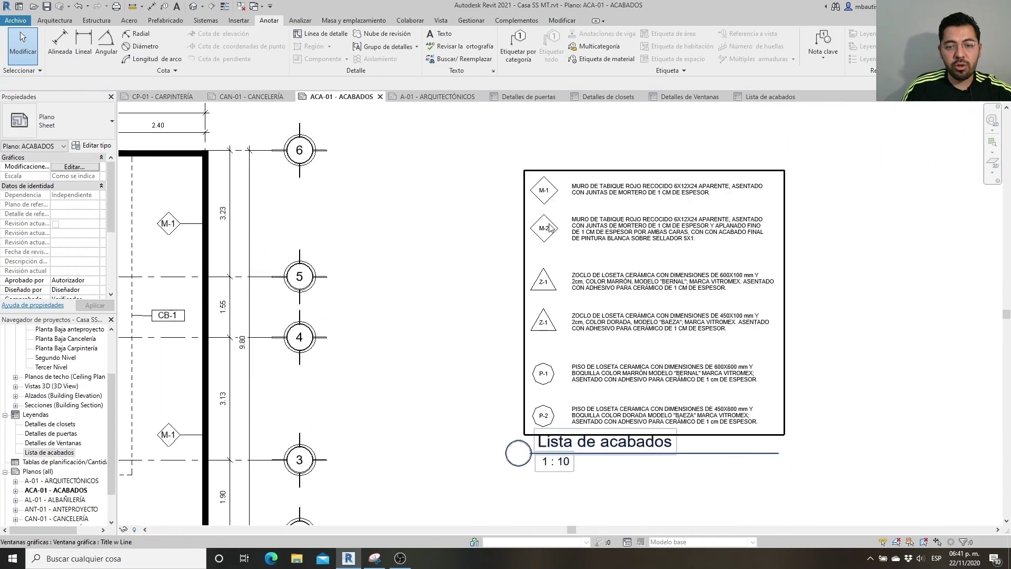
scroll(552, 291, "down", 1)
scroll(368, 300, "down", 1)
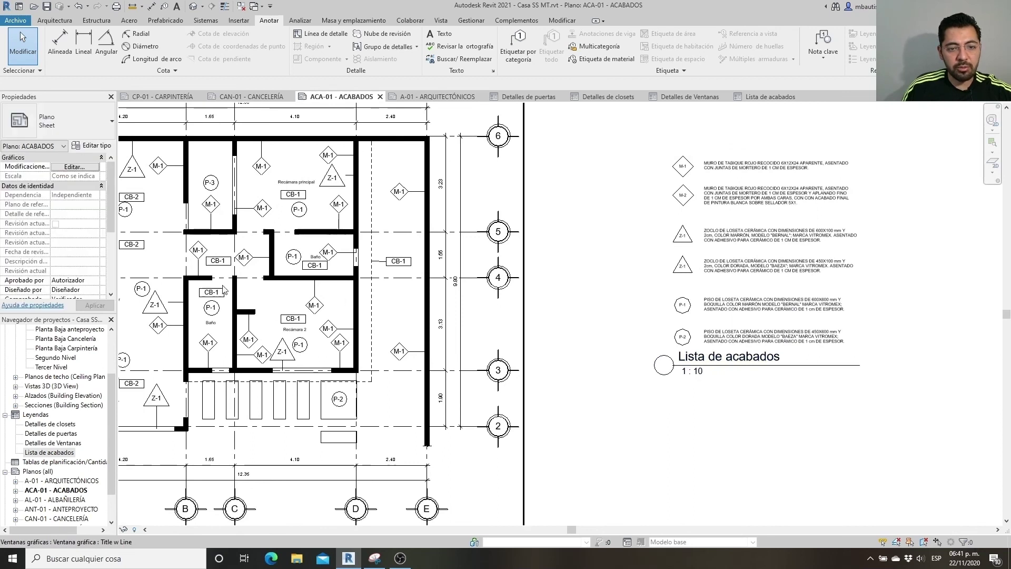
scroll(629, 375, "up", 2)
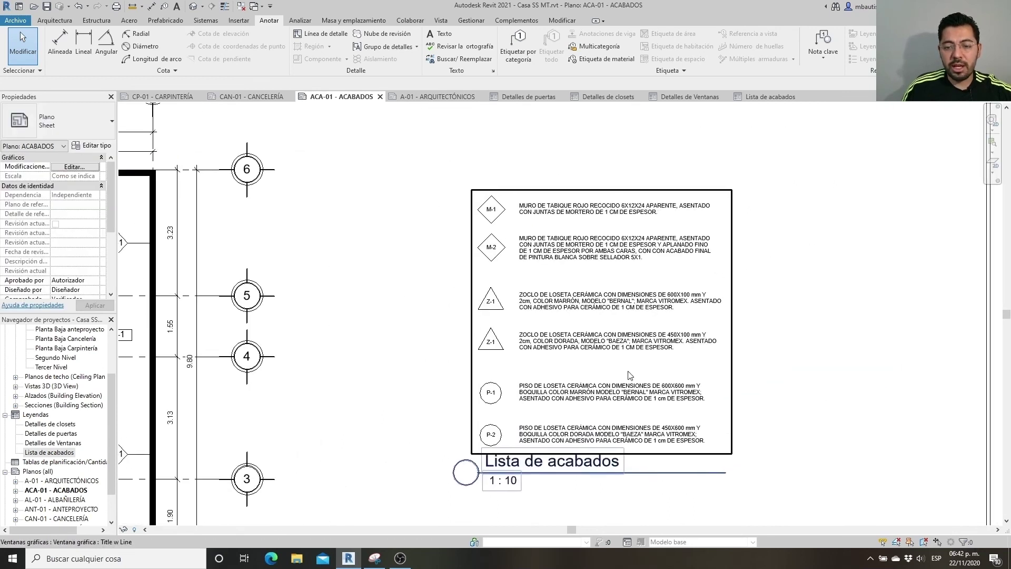
double_click(627, 374)
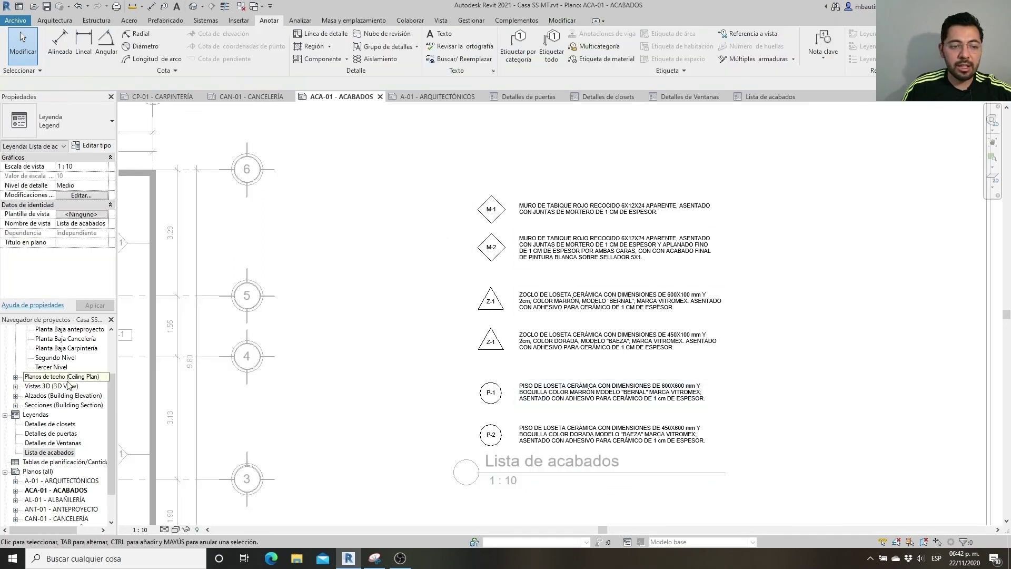
Step: Draw a horizontal divider detail line below the M-2 entry across the legend
scroll(69, 385, "up", 2)
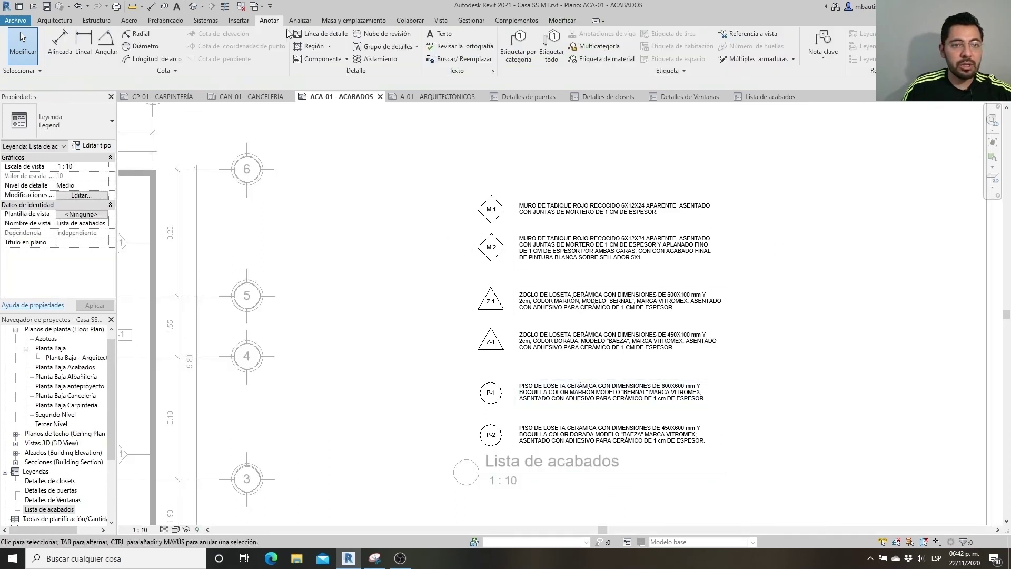
left_click(323, 36)
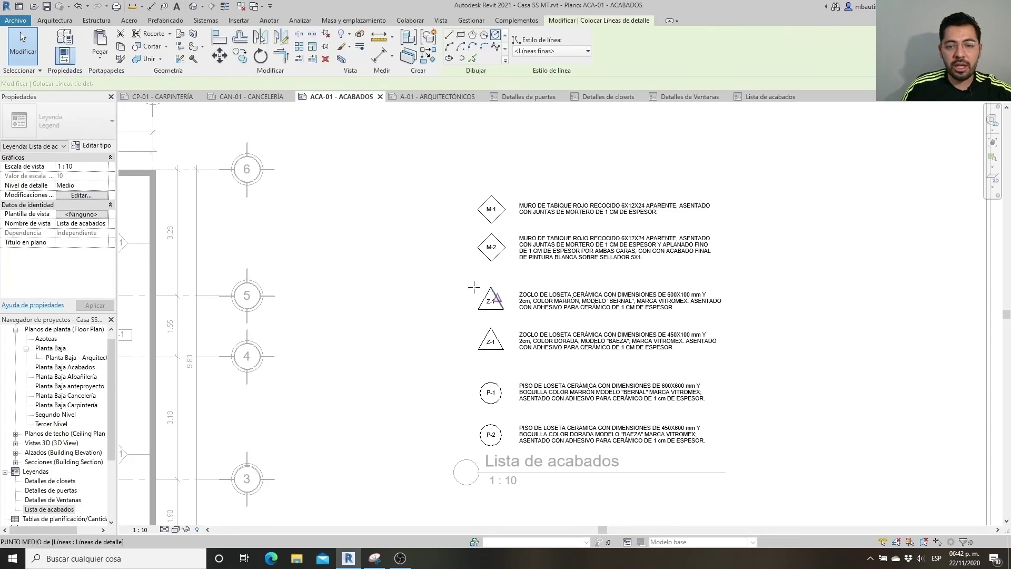
left_click(445, 270)
left_click(738, 270)
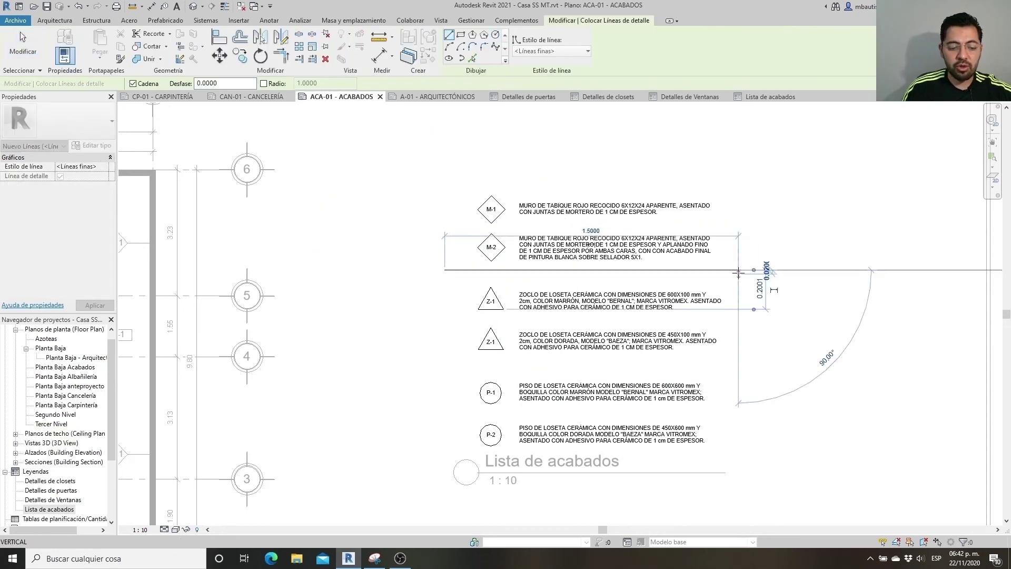
key("Escape")
key("Escape")
scroll(620, 401, "down", 5)
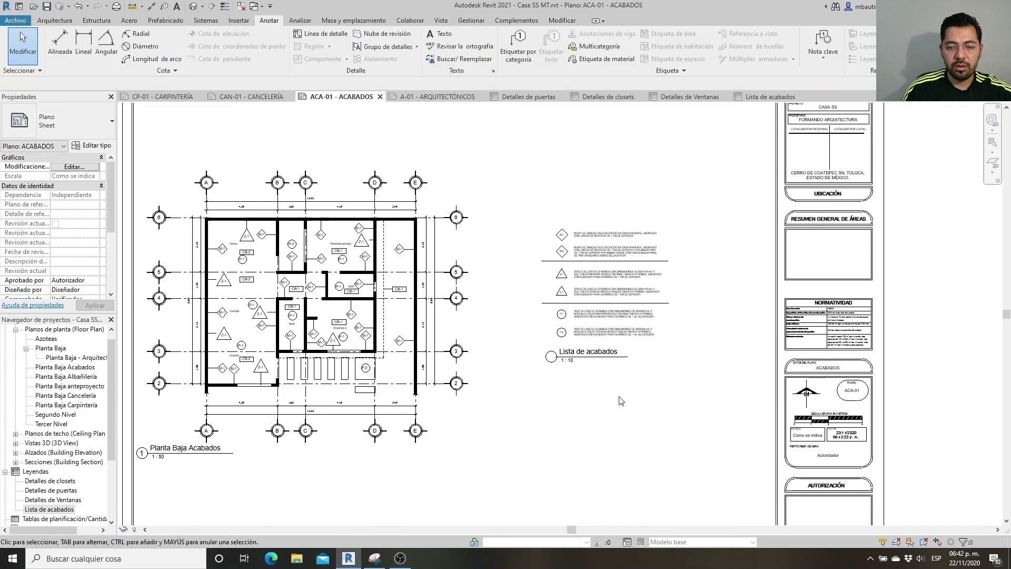
scroll(620, 400, "up", 1)
scroll(579, 356, "up", 2)
scroll(594, 326, "up", 2)
scroll(599, 310, "up", 1)
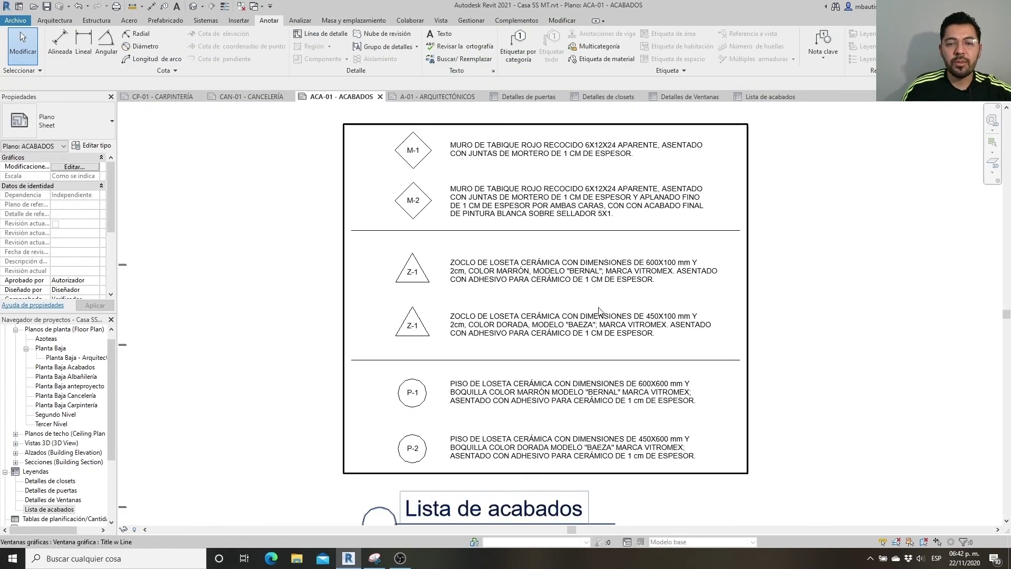